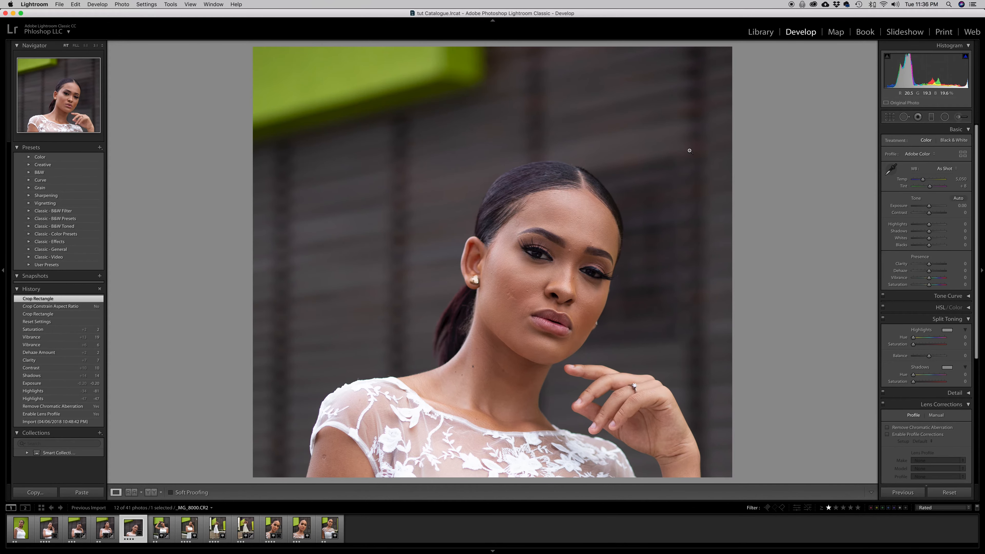
Tighten the portrait's crop slightly by trimming a thin strip from its lower edge, and apply it.
{"action": "left_click", "coordinate": [890, 117]}
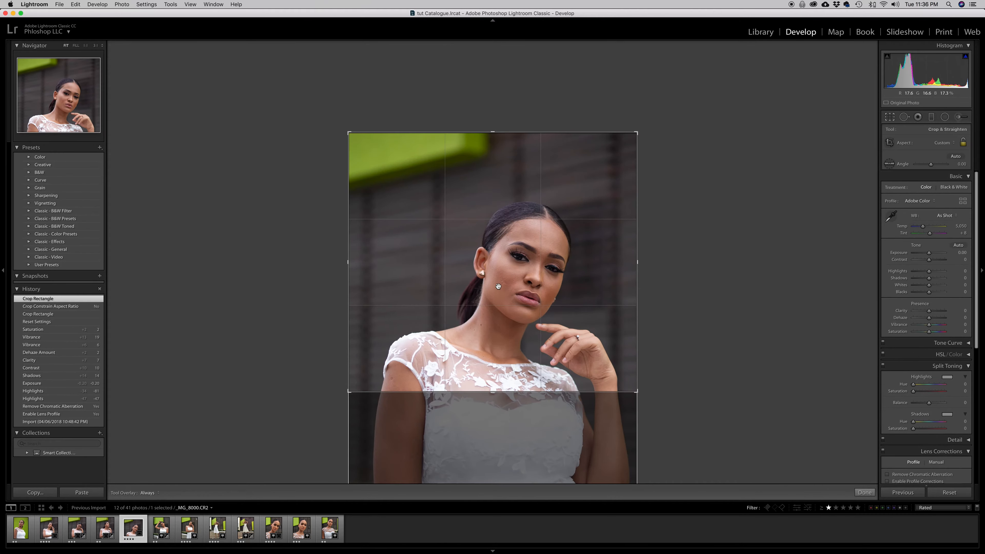
{"action": "mouse_move", "coordinate": [501, 407]}
{"action": "left_mouse_down"}
{"action": "mouse_move", "coordinate": [499, 490]}
{"action": "mouse_move", "coordinate": [498, 389]}
{"action": "left_mouse_up"}
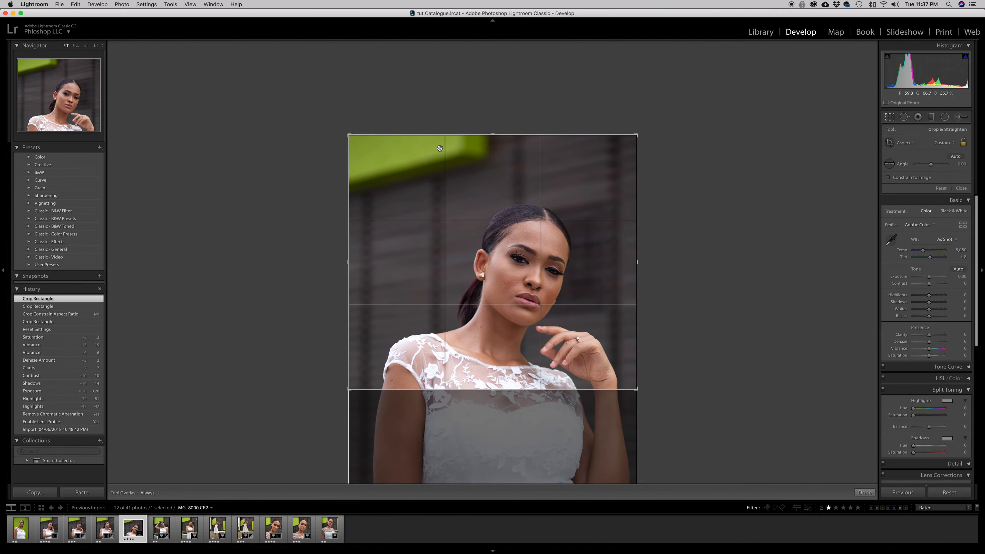
{"action": "mouse_move", "coordinate": [493, 135]}
{"action": "left_mouse_down"}
{"action": "mouse_move", "coordinate": [491, 166]}
{"action": "mouse_move", "coordinate": [490, 135]}
{"action": "left_mouse_up"}
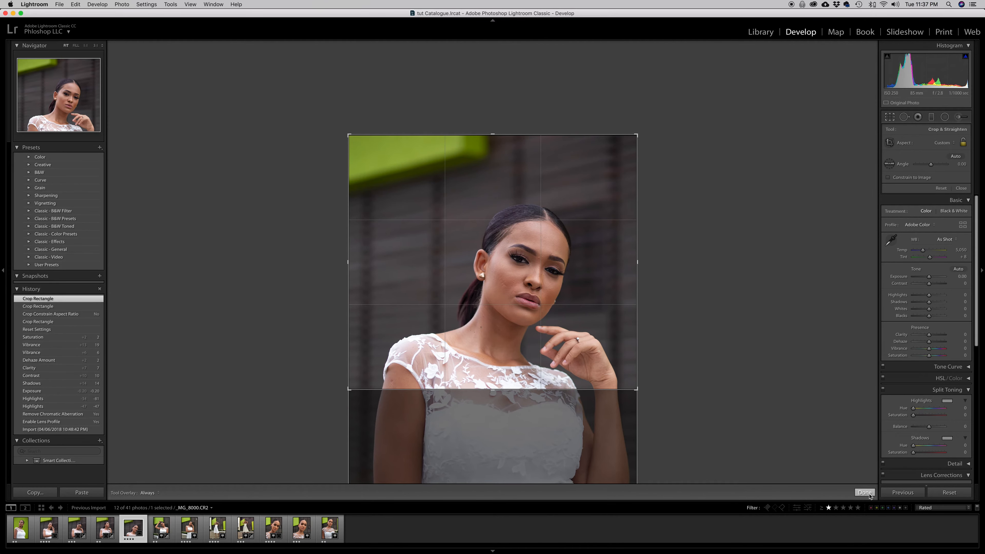
{"action": "key", "text": "Return"}
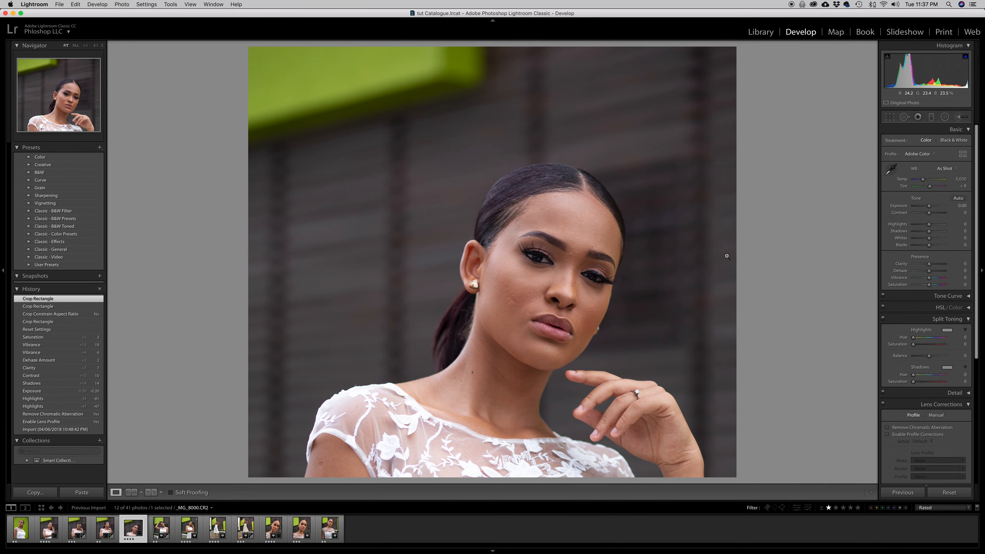
Enable lens profile corrections and chromatic aberration removal for the portrait.
{"action": "left_click", "coordinate": [904, 435]}
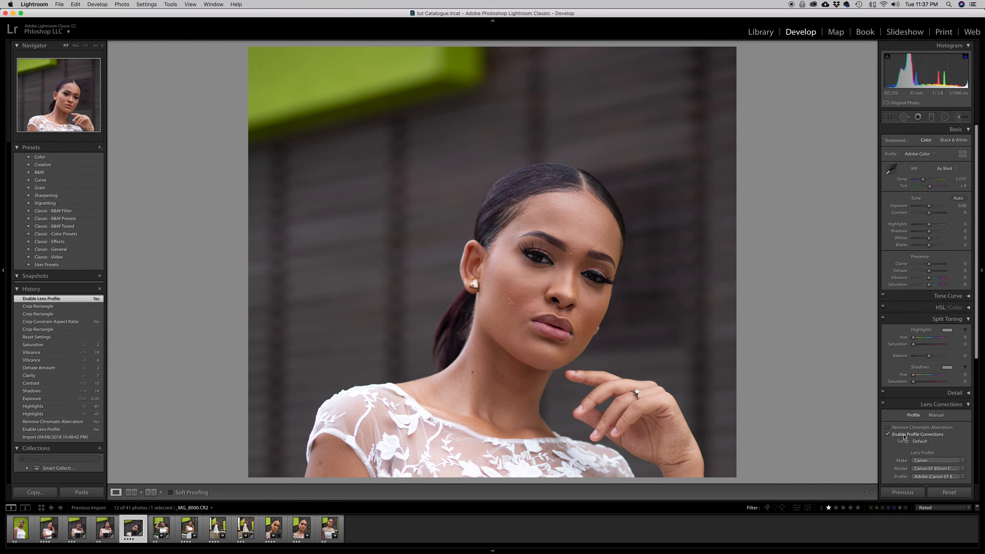
{"action": "left_click", "coordinate": [905, 427]}
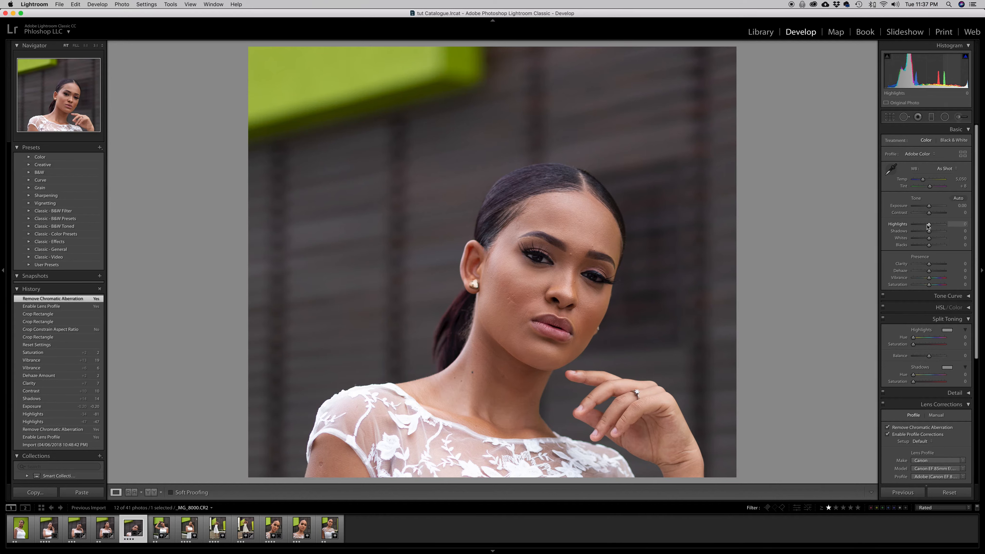
Adjust the photo's tone: Highlights -36, Exposure -0.30, Whites +21, Clarity +1, Dehaze +1 and Vibrance +3.
{"action": "left_click_drag", "start_coordinate": [928, 225], "coordinate": [929, 270]}
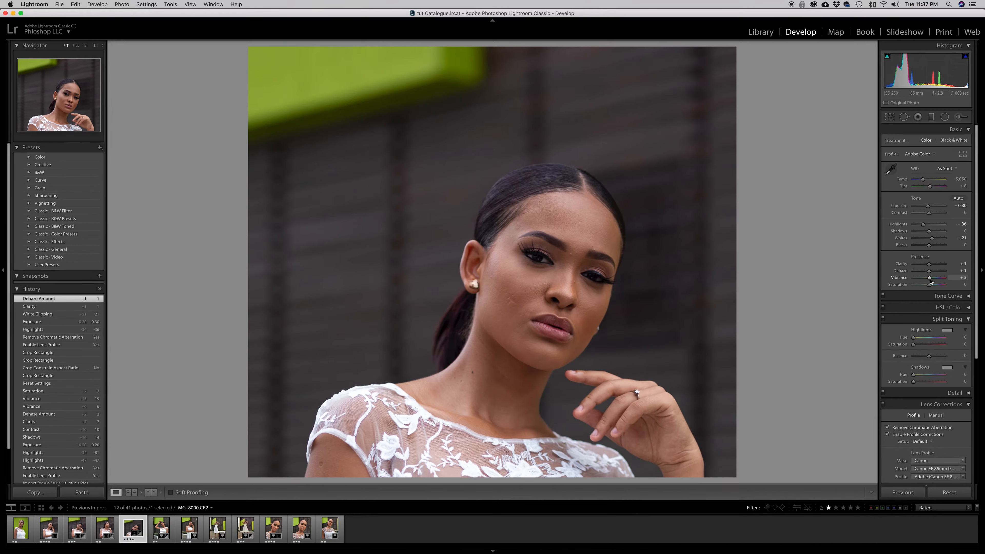
{"action": "left_click_drag", "start_coordinate": [930, 280], "coordinate": [930, 280]}
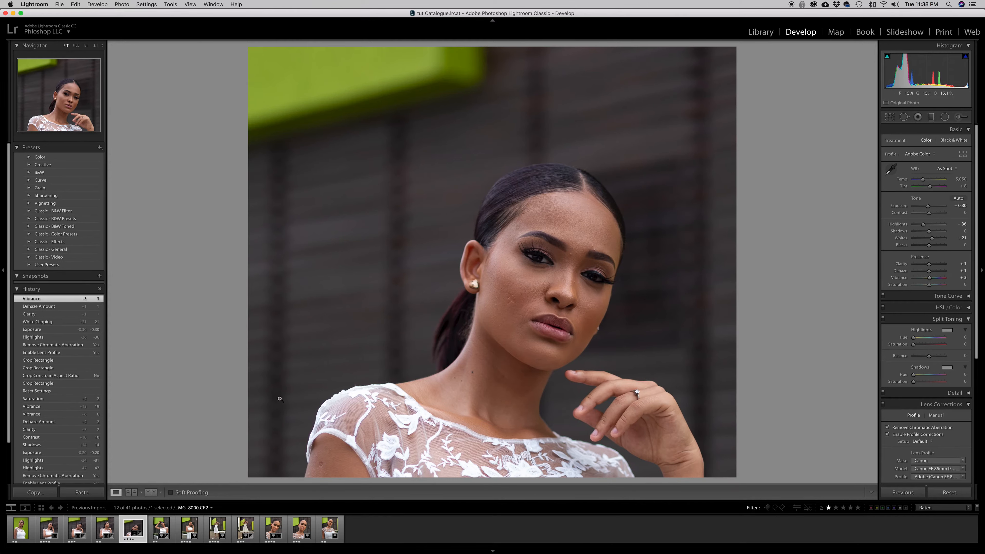
Open the adjusted portrait for editing in Adobe Photoshop CC 2018.
{"action": "right_click", "coordinate": [135, 529]}
{"action": "mouse_move", "coordinate": [223, 380]}
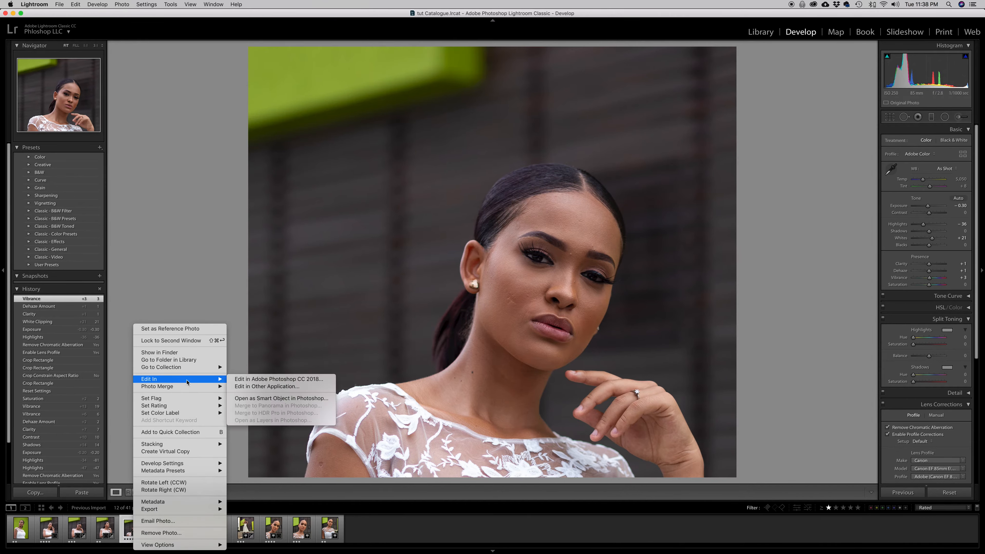
{"action": "left_click", "coordinate": [258, 379]}
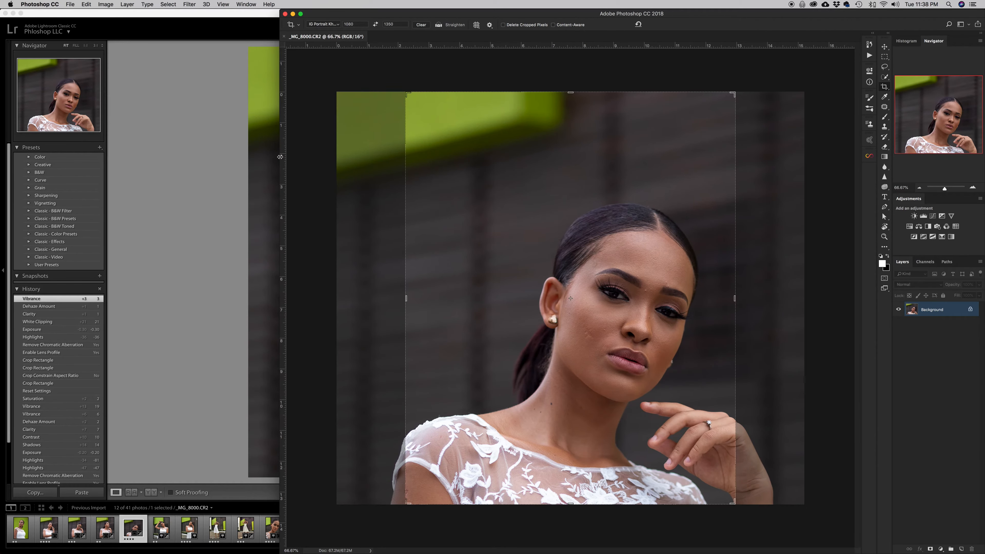
Widen the Photoshop window to fill the screen and clear the preset crop ratio.
{"action": "left_click_drag", "start_coordinate": [128, 150], "coordinate": [1, 146]}
{"action": "left_click", "coordinate": [359, 24]}
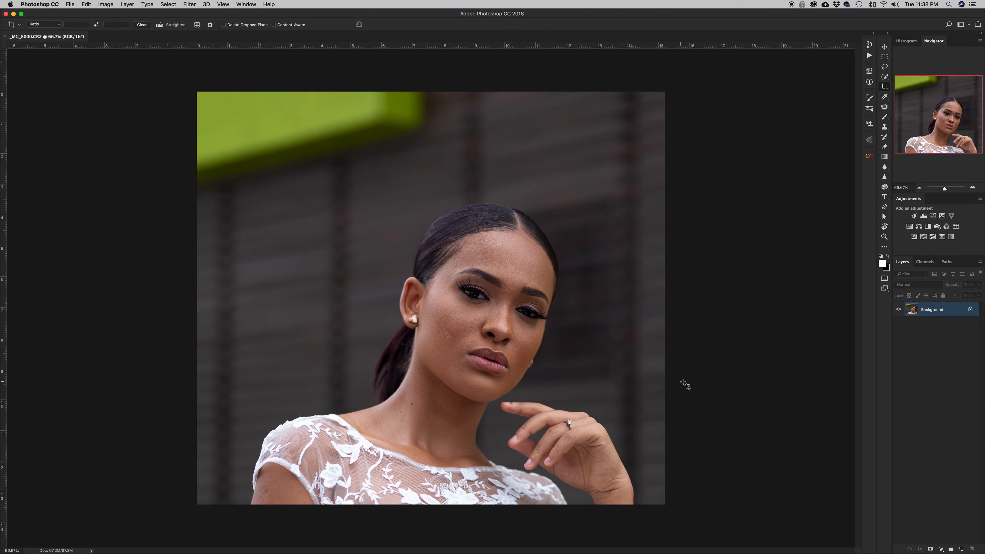
On a new layer, circle the hand and the background above it in black, with an arrow pointing down between them.
{"action": "left_click", "coordinate": [962, 549]}
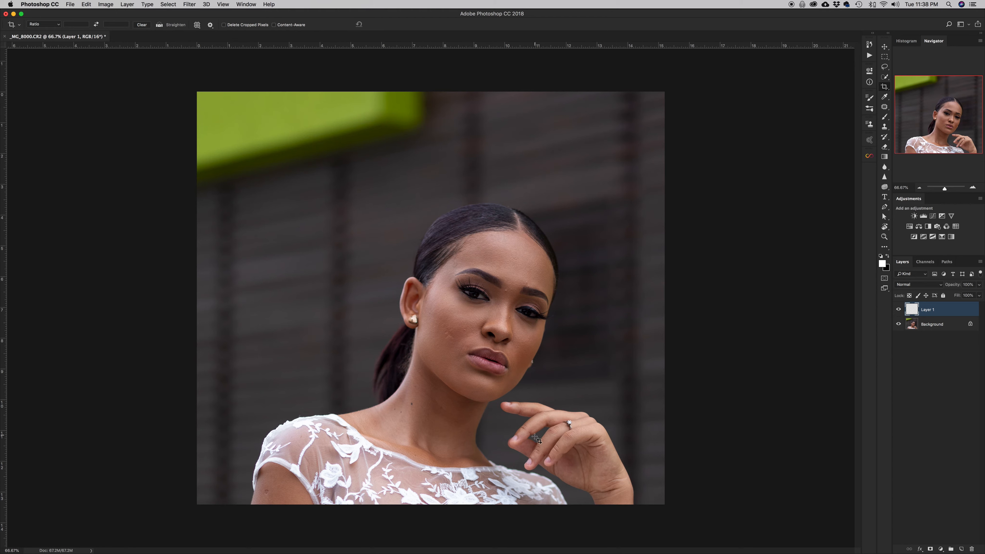
{"action": "key", "text": "b"}
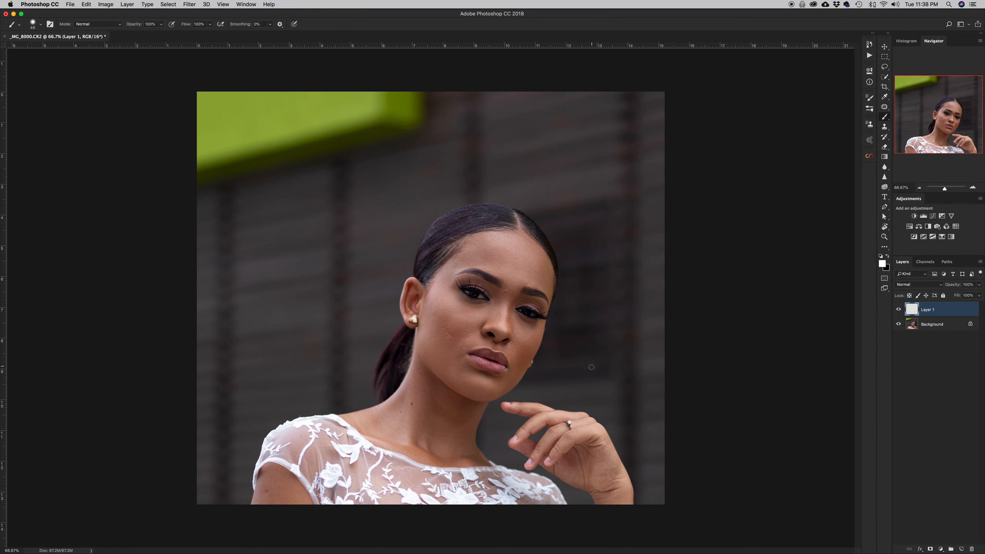
{"action": "left_click", "coordinate": [888, 260]}
{"action": "left_click_drag", "start_coordinate": [644, 503], "coordinate": [594, 504]}
{"action": "mouse_move", "coordinate": [576, 109]}
{"action": "left_mouse_down"}
{"action": "mouse_move", "coordinate": [537, 107]}
{"action": "mouse_move", "coordinate": [659, 151]}
{"action": "mouse_move", "coordinate": [539, 114]}
{"action": "left_mouse_up"}
{"action": "mouse_move", "coordinate": [594, 166]}
{"action": "left_mouse_down"}
{"action": "mouse_move", "coordinate": [584, 345]}
{"action": "mouse_move", "coordinate": [601, 355]}
{"action": "left_mouse_up"}
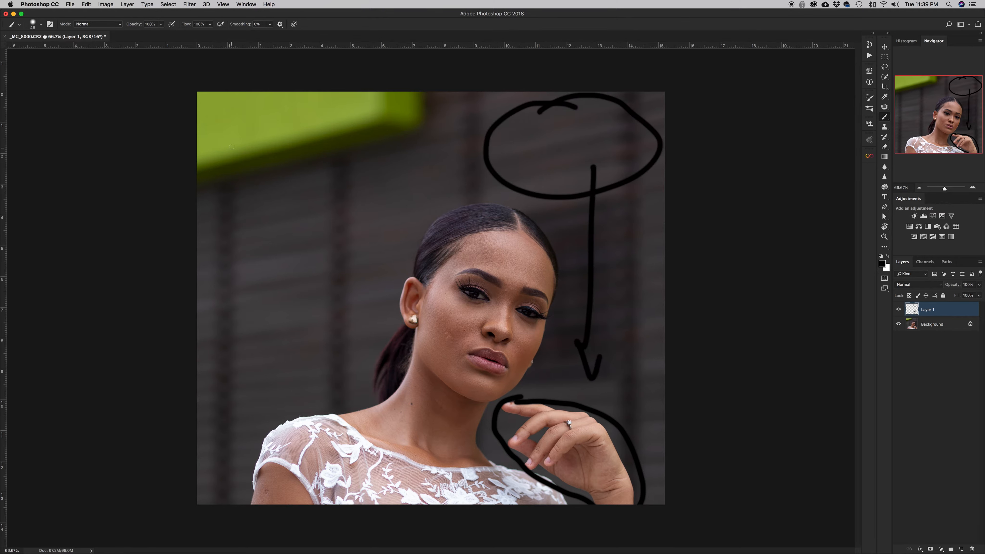
Circle the green sign in black and sketch a downward arrow and an extension box beneath it.
{"action": "mouse_move", "coordinate": [192, 183]}
{"action": "left_mouse_down"}
{"action": "mouse_move", "coordinate": [273, 192]}
{"action": "mouse_move", "coordinate": [432, 123]}
{"action": "mouse_move", "coordinate": [242, 94]}
{"action": "mouse_move", "coordinate": [194, 103]}
{"action": "left_mouse_up"}
{"action": "left_click_drag", "start_coordinate": [299, 173], "coordinate": [302, 266]}
{"action": "mouse_move", "coordinate": [292, 260]}
{"action": "left_mouse_down"}
{"action": "mouse_move", "coordinate": [306, 291]}
{"action": "mouse_move", "coordinate": [320, 264]}
{"action": "left_mouse_up"}
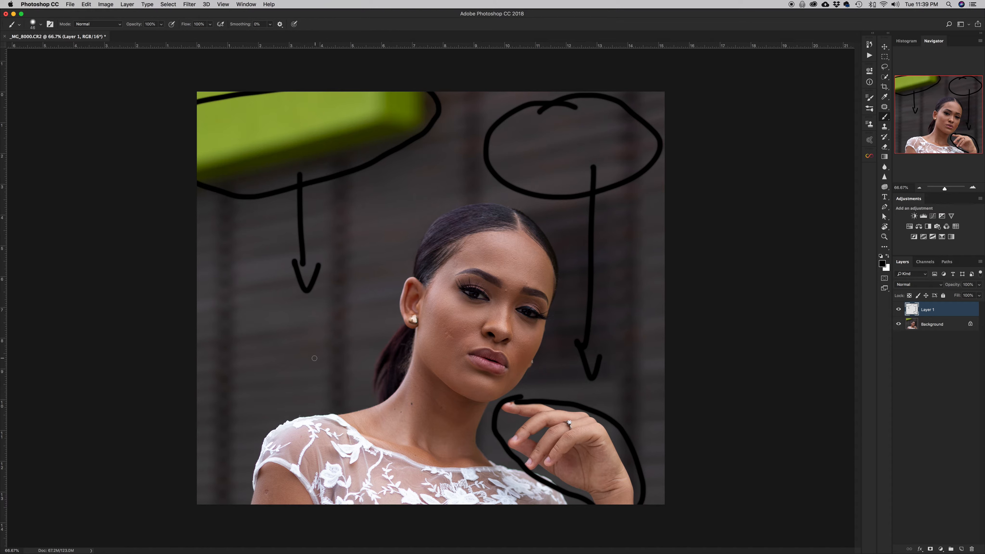
{"action": "mouse_move", "coordinate": [386, 162]}
{"action": "left_mouse_down"}
{"action": "mouse_move", "coordinate": [247, 243]}
{"action": "mouse_move", "coordinate": [224, 226]}
{"action": "mouse_move", "coordinate": [213, 192]}
{"action": "mouse_move", "coordinate": [329, 159]}
{"action": "left_mouse_up"}
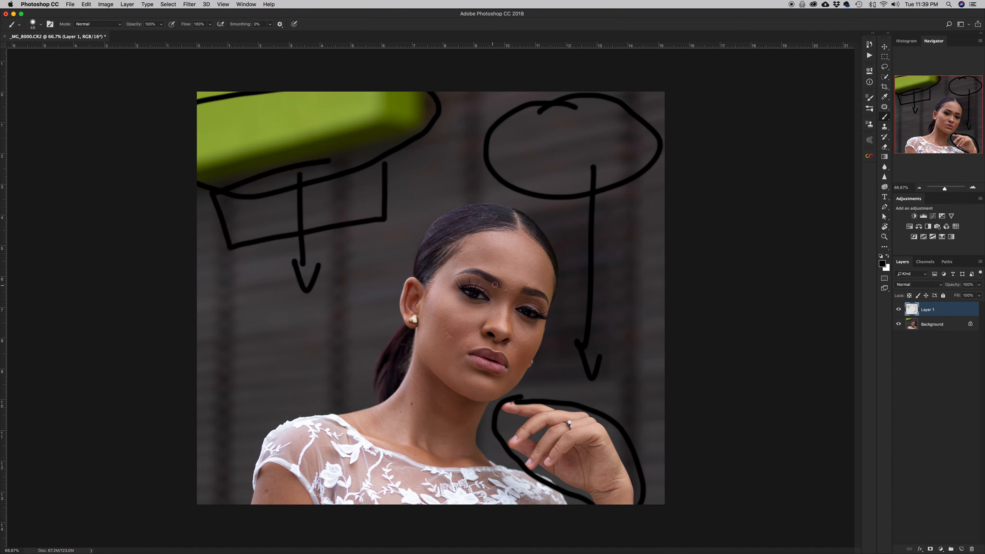
Mark the blemishes around the brows, nose and cheek with short black brush strokes.
{"action": "left_click", "coordinate": [508, 290]}
{"action": "left_click", "coordinate": [524, 282]}
{"action": "left_click", "coordinate": [512, 316]}
{"action": "left_click", "coordinate": [448, 331]}
{"action": "mouse_move", "coordinate": [448, 330]}
{"action": "left_mouse_down"}
{"action": "mouse_move", "coordinate": [471, 330]}
{"action": "mouse_move", "coordinate": [455, 358]}
{"action": "left_mouse_up"}
{"action": "left_click", "coordinate": [469, 331]}
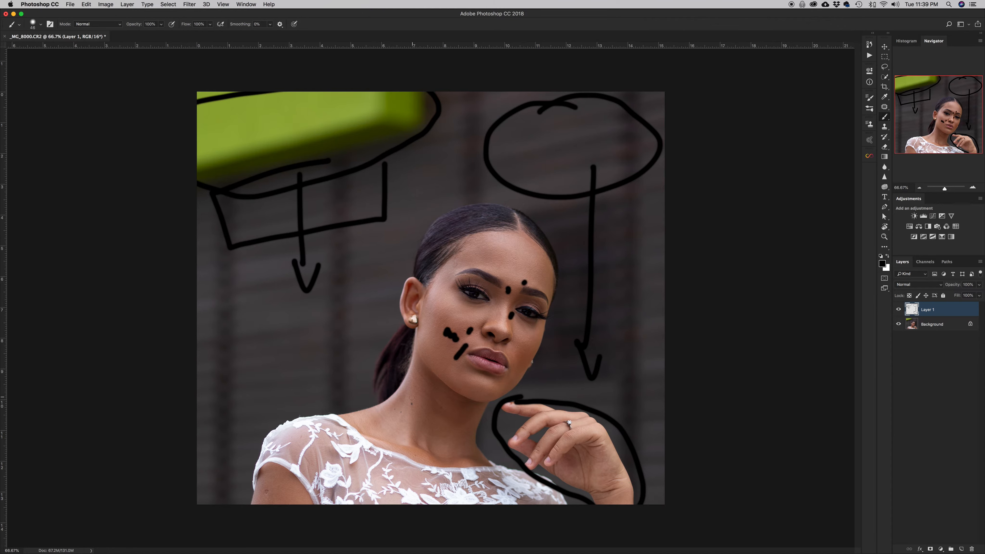
Mark the neck mole, neck creases, upper arm spot and the area beside the mouth in black.
{"action": "left_click", "coordinate": [411, 397]}
{"action": "left_click_drag", "start_coordinate": [271, 486], "coordinate": [266, 488]}
{"action": "mouse_move", "coordinate": [418, 371]}
{"action": "left_mouse_down"}
{"action": "mouse_move", "coordinate": [450, 402]}
{"action": "mouse_move", "coordinate": [450, 417]}
{"action": "left_mouse_up"}
{"action": "left_click_drag", "start_coordinate": [515, 363], "coordinate": [512, 372]}
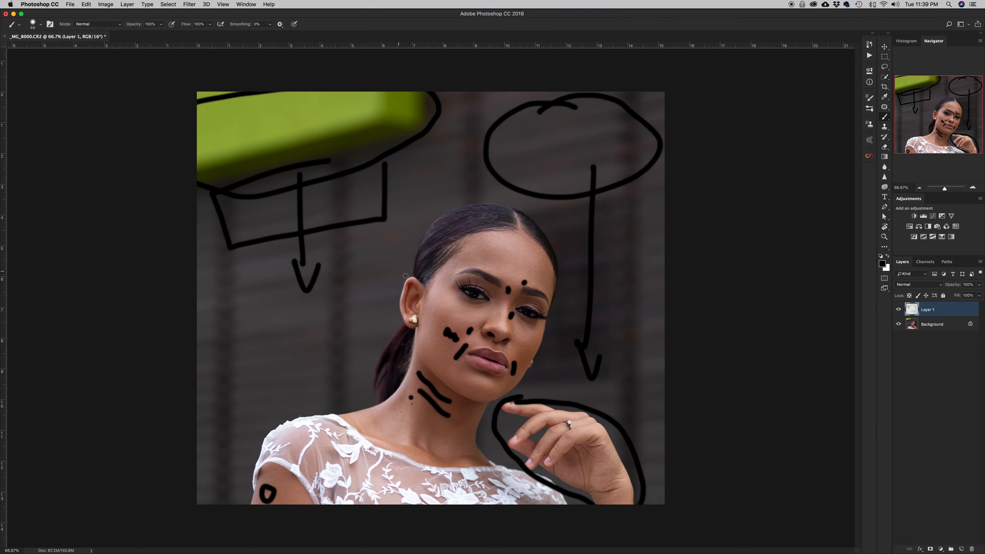
Examine the marked areas on the face up close and remove the annotation layer.
{"action": "key", "text": "z"}
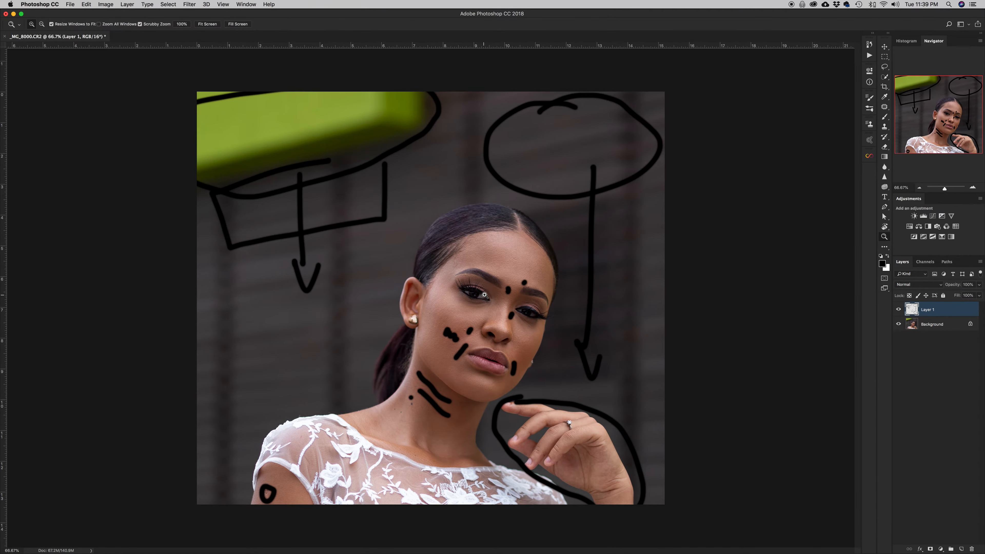
{"action": "left_click_drag", "start_coordinate": [487, 296], "coordinate": [523, 292]}
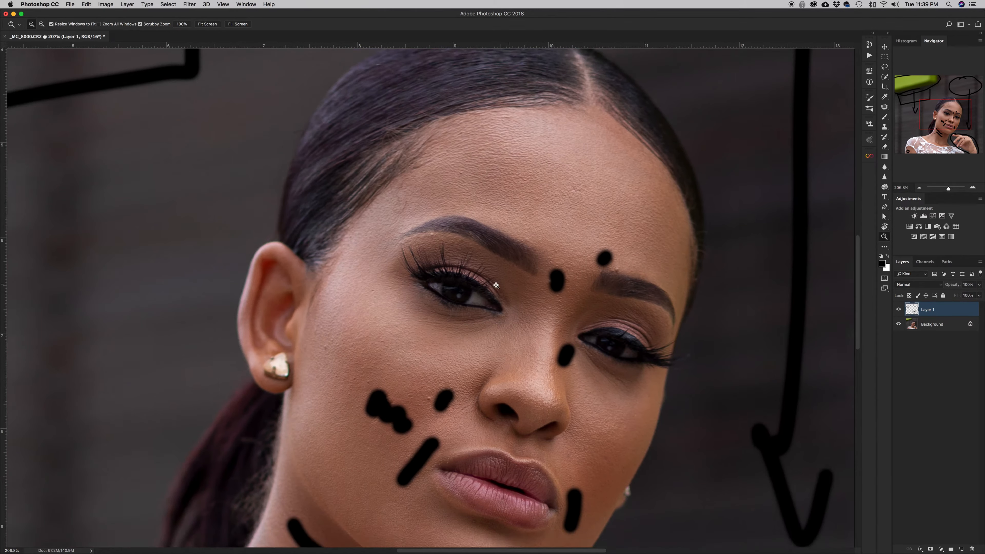
{"action": "left_click_drag", "start_coordinate": [497, 285], "coordinate": [467, 289]}
{"action": "mouse_move", "coordinate": [341, 253]}
{"action": "left_mouse_down"}
{"action": "mouse_move", "coordinate": [369, 275]}
{"action": "mouse_move", "coordinate": [403, 273]}
{"action": "mouse_move", "coordinate": [363, 280]}
{"action": "left_mouse_up"}
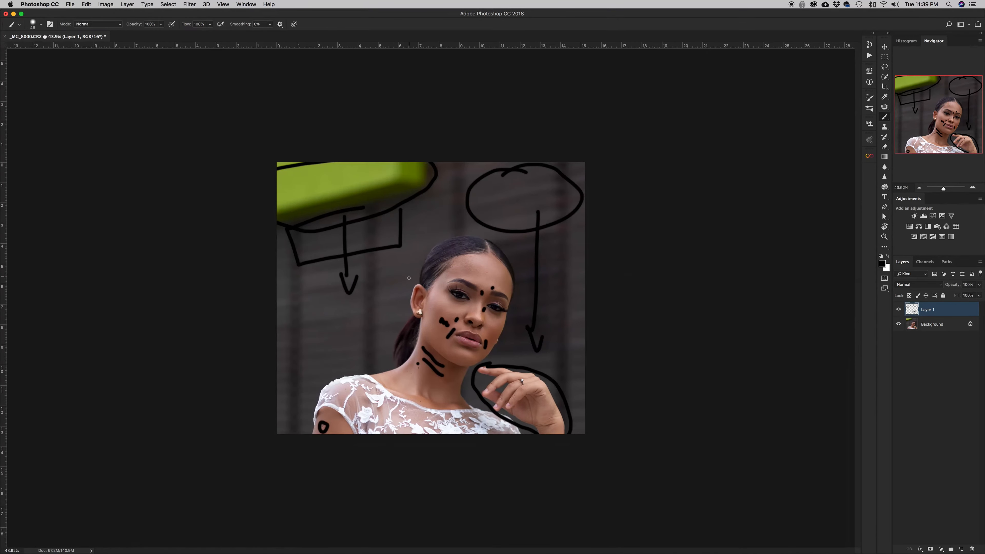
{"action": "mouse_move", "coordinate": [376, 270]}
{"action": "left_mouse_down"}
{"action": "mouse_move", "coordinate": [402, 280]}
{"action": "mouse_move", "coordinate": [385, 278]}
{"action": "left_mouse_up"}
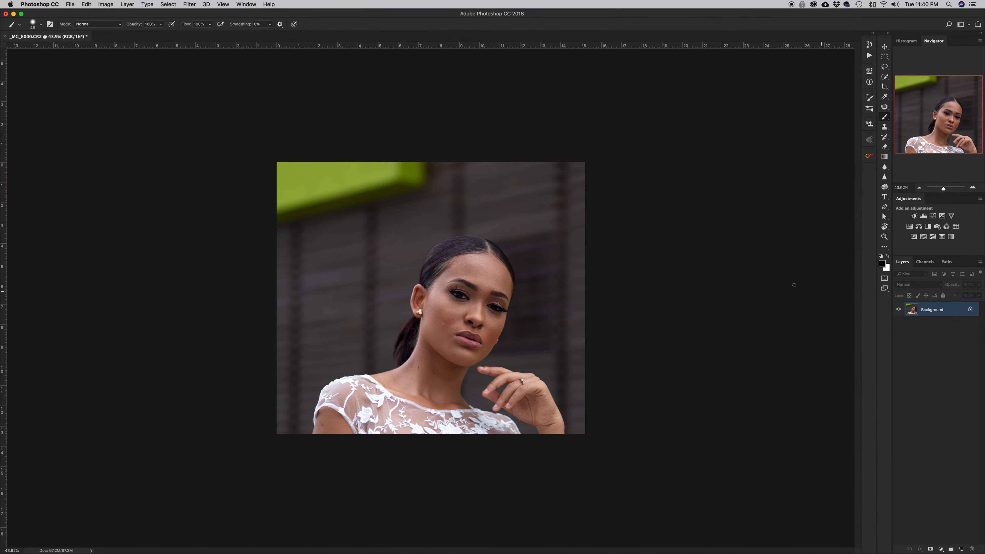
Copy a rectangular area around the green sign to a new layer and move the copy lower in the image.
{"action": "key", "text": "m"}
{"action": "left_click_drag", "start_coordinate": [276, 162], "coordinate": [477, 233]}
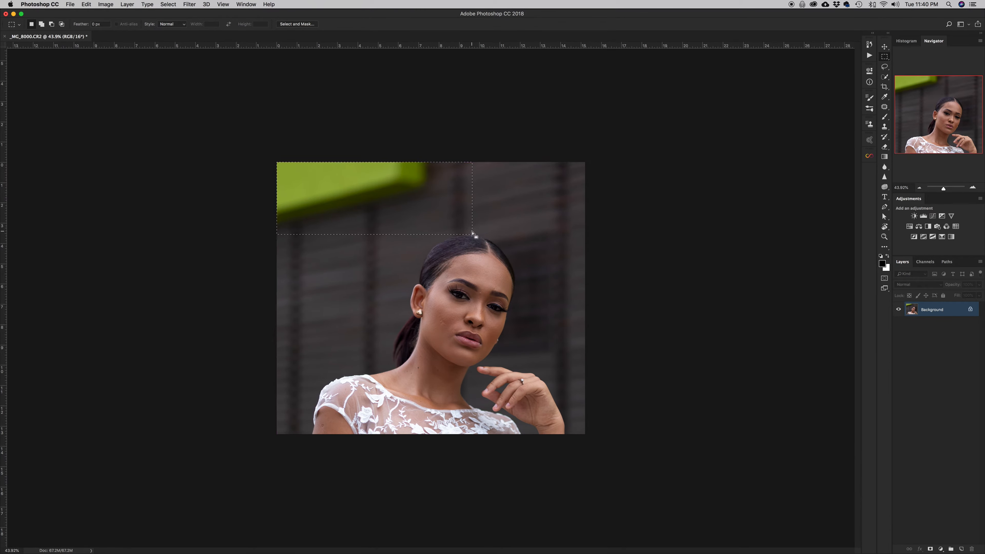
{"action": "key", "text": "super+j"}
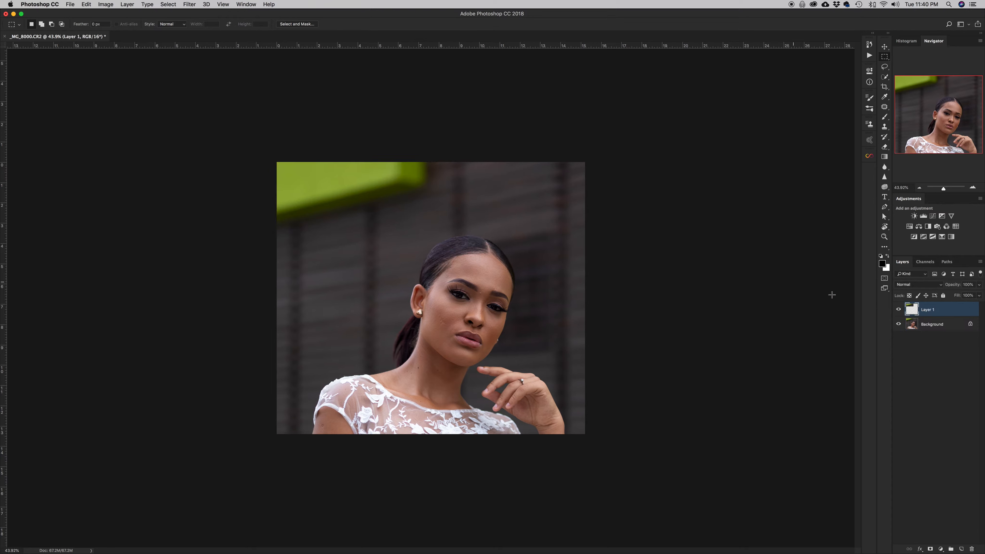
{"action": "key", "text": "v"}
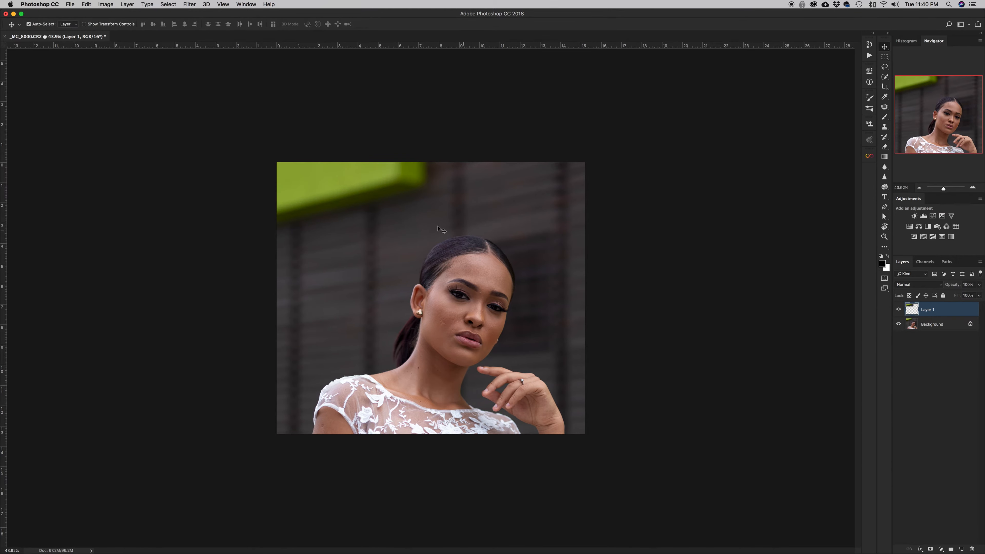
{"action": "left_click_drag", "start_coordinate": [355, 191], "coordinate": [356, 233]}
Hide the copied sign layer and crop the canvas from above to just over the head, cutting off the original sign.
{"action": "key", "text": "c"}
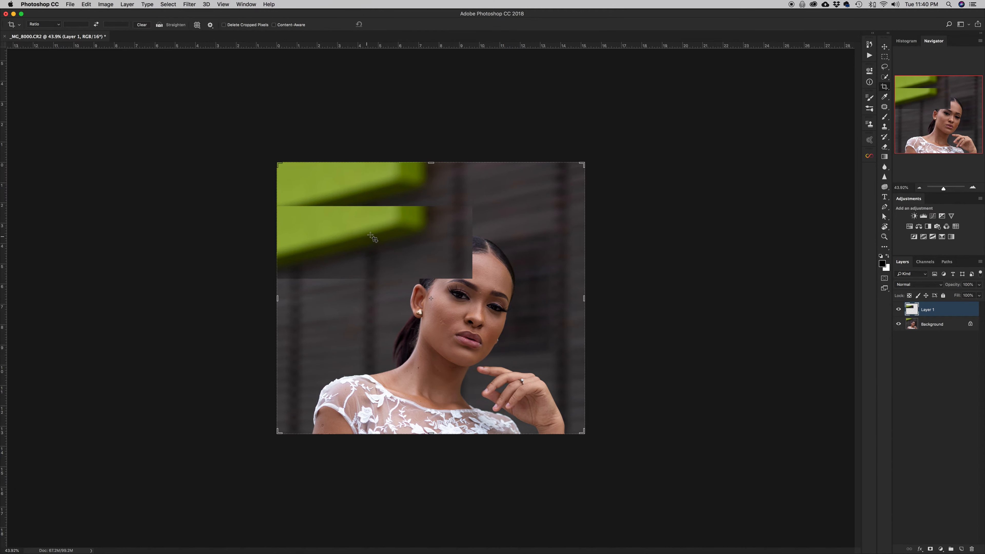
{"action": "left_click", "coordinate": [899, 311]}
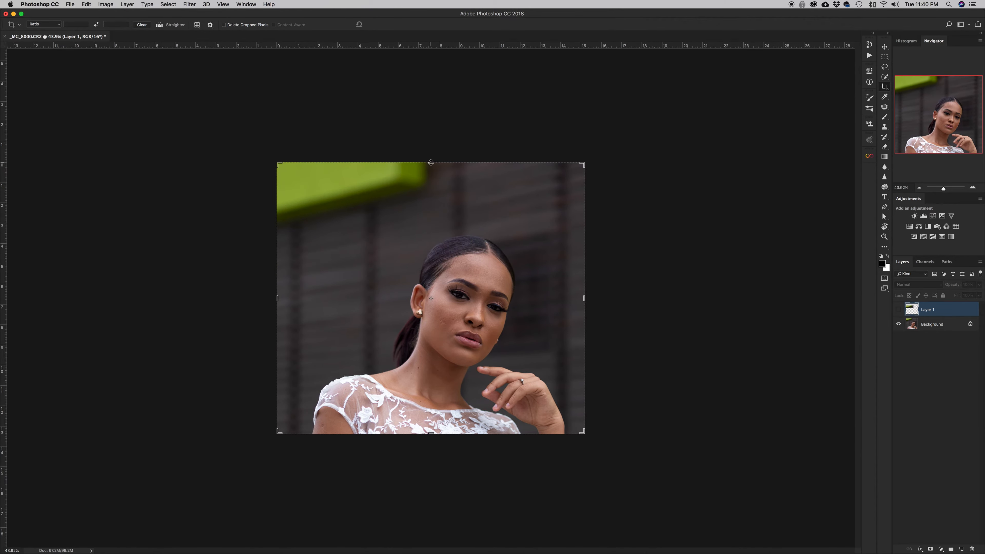
{"action": "left_click_drag", "start_coordinate": [431, 162], "coordinate": [428, 194]}
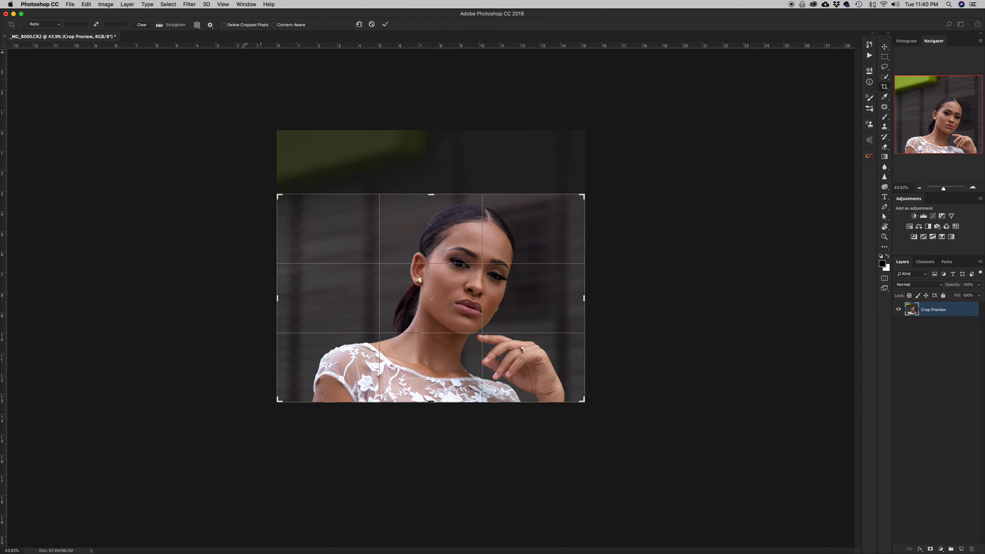
{"action": "left_click", "coordinate": [386, 25]}
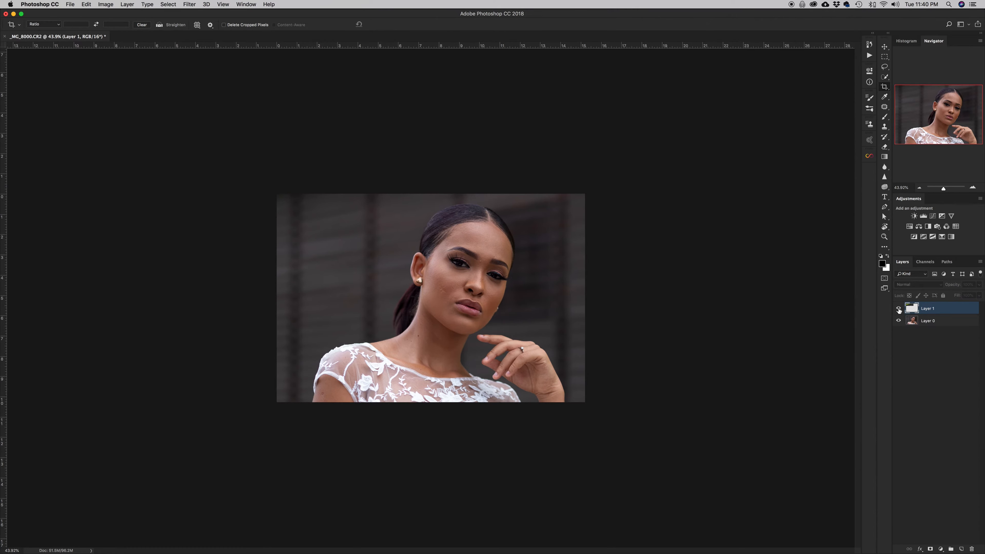
Show the copied sign layer again and shift it slightly lower with Free Transform.
{"action": "left_click", "coordinate": [899, 309]}
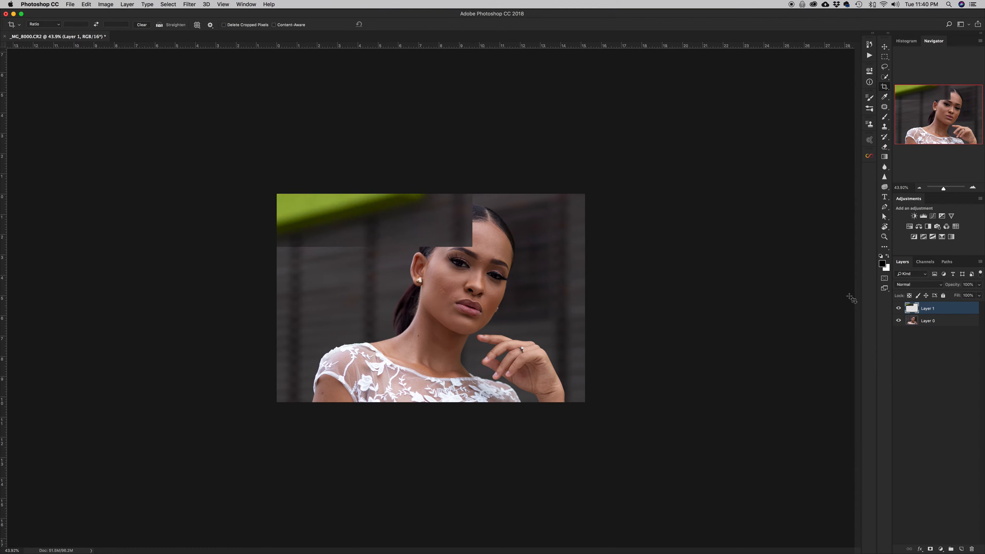
{"action": "key", "text": "super+t"}
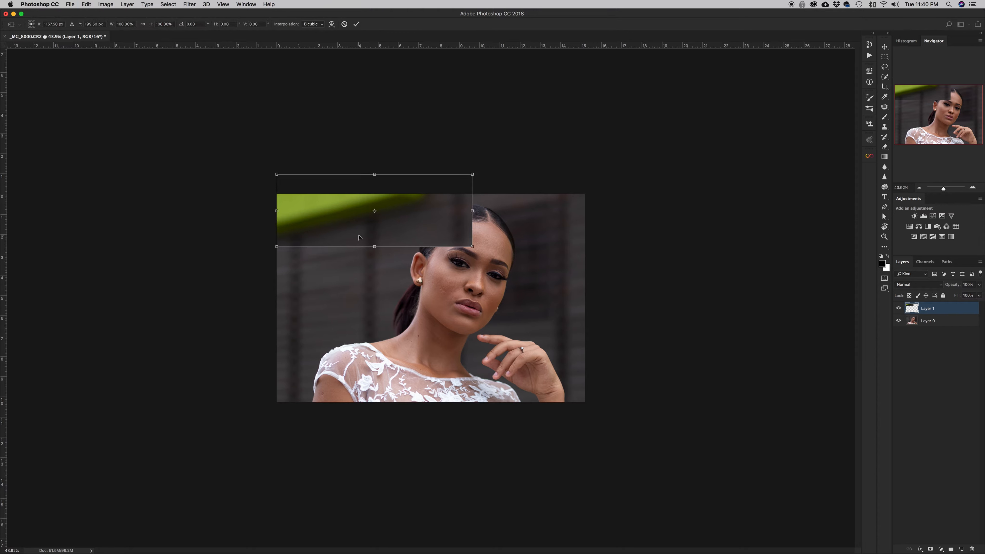
{"action": "left_click_drag", "start_coordinate": [359, 237], "coordinate": [361, 253]}
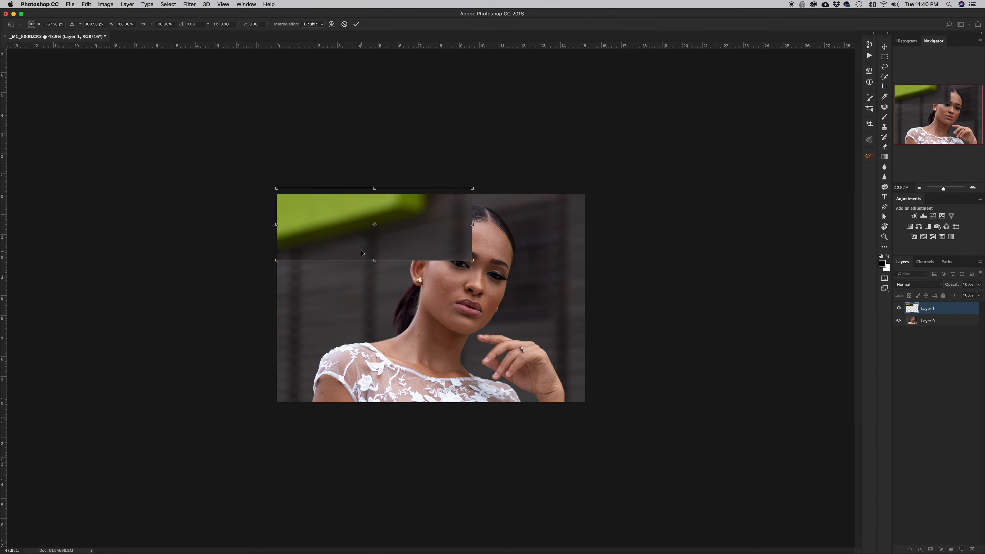
{"action": "left_click", "coordinate": [357, 25]}
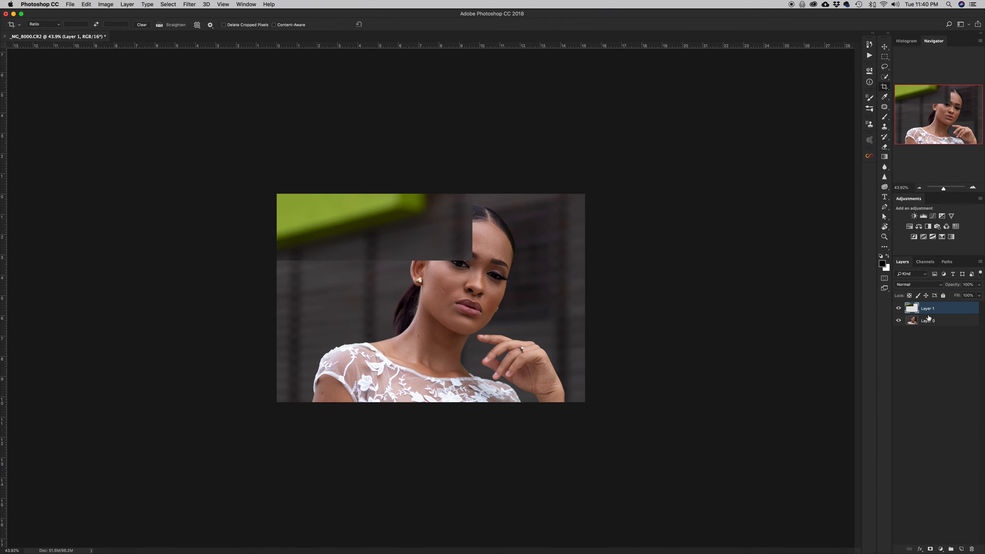
Add a layer mask to the copied sign layer and paint black with a soft brush to reveal the head and blend the patch's edges.
{"action": "left_click", "coordinate": [931, 550]}
{"action": "key", "text": "b"}
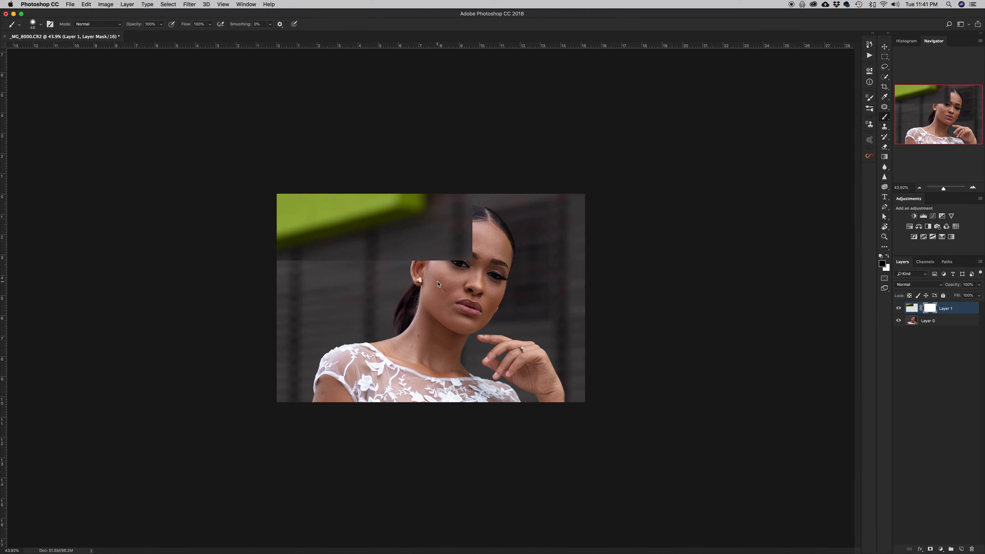
{"action": "mouse_move", "coordinate": [437, 283]}
{"action": "left_mouse_down"}
{"action": "mouse_move", "coordinate": [492, 282]}
{"action": "mouse_move", "coordinate": [424, 228]}
{"action": "left_mouse_up"}
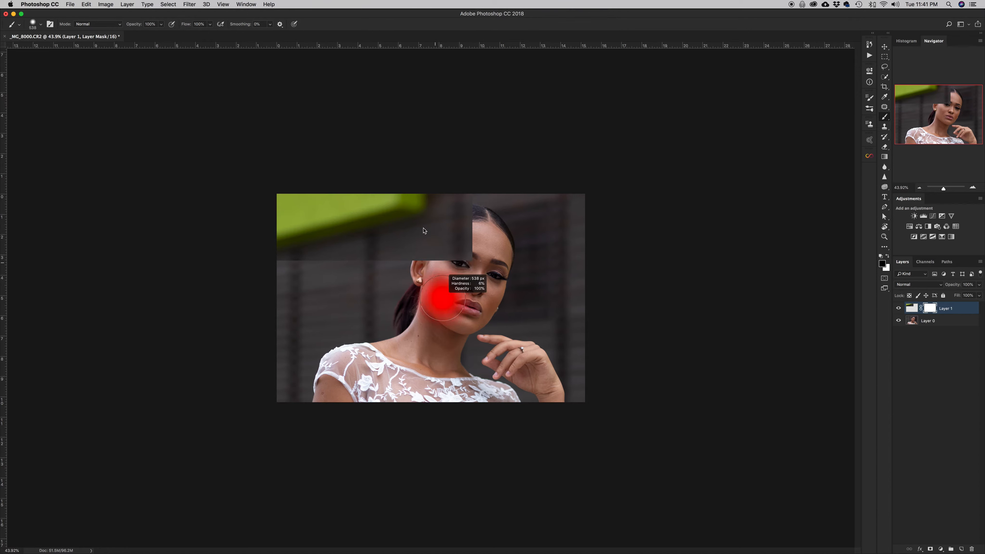
{"action": "left_click_drag", "start_coordinate": [434, 302], "coordinate": [435, 202]}
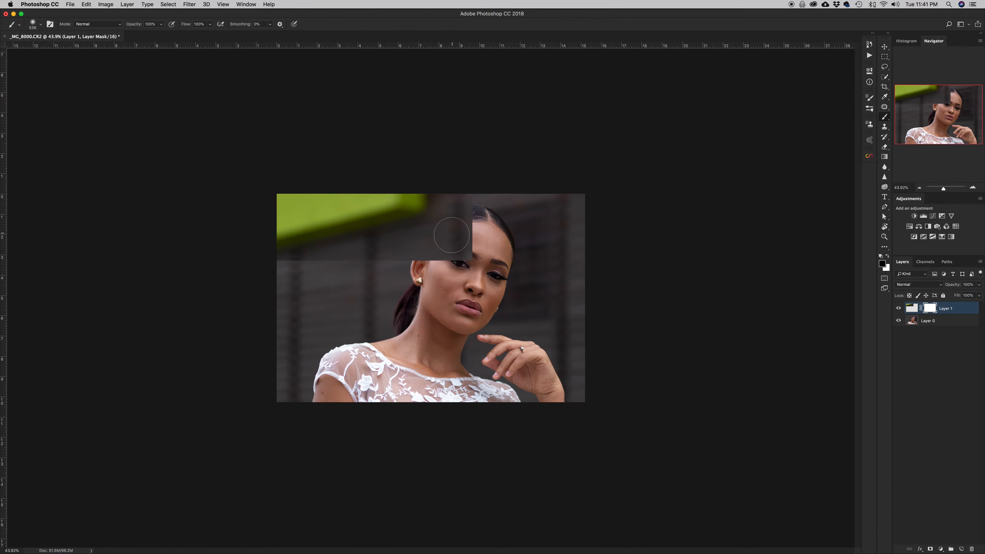
{"action": "mouse_move", "coordinate": [464, 254]}
{"action": "left_mouse_down"}
{"action": "mouse_move", "coordinate": [452, 241]}
{"action": "mouse_move", "coordinate": [468, 236]}
{"action": "mouse_move", "coordinate": [421, 256]}
{"action": "left_mouse_up"}
{"action": "mouse_move", "coordinate": [417, 272]}
{"action": "left_mouse_down"}
{"action": "mouse_move", "coordinate": [350, 269]}
{"action": "mouse_move", "coordinate": [371, 258]}
{"action": "mouse_move", "coordinate": [314, 274]}
{"action": "mouse_move", "coordinate": [290, 268]}
{"action": "left_mouse_up"}
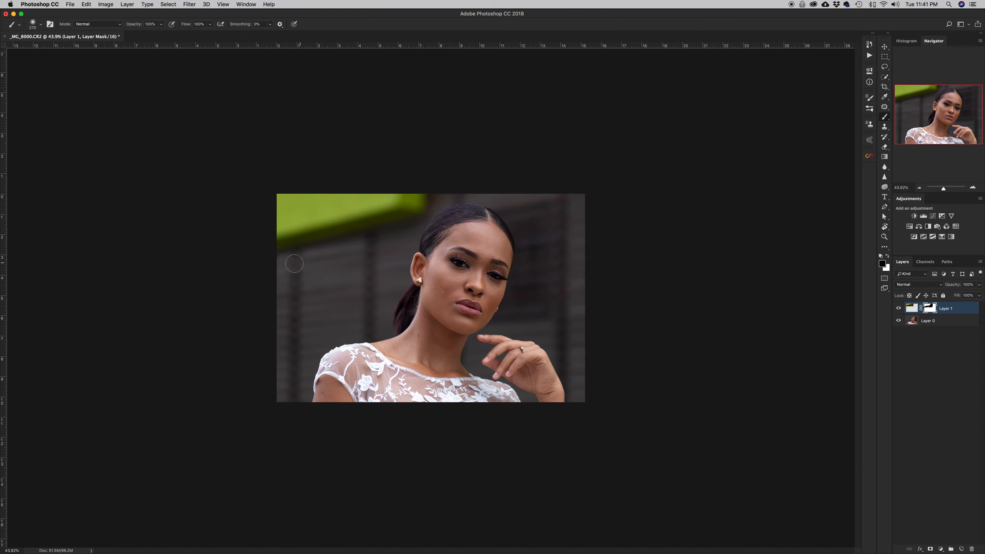
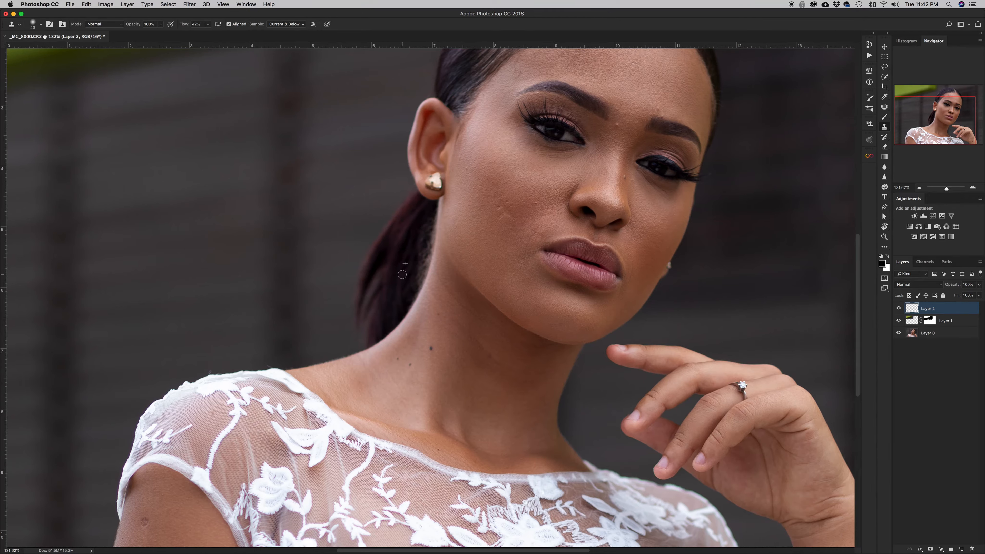
Clone dark hair over the patchy gap between the ponytail and the neck below the earring.
{"action": "left_click", "coordinate": [414, 239], "text": "alt"}
{"action": "mouse_move", "coordinate": [419, 253]}
{"action": "left_mouse_down"}
{"action": "mouse_move", "coordinate": [417, 265]}
{"action": "mouse_move", "coordinate": [434, 206]}
{"action": "mouse_move", "coordinate": [435, 221]}
{"action": "left_mouse_up"}
{"action": "left_click_drag", "start_coordinate": [435, 205], "coordinate": [434, 212]}
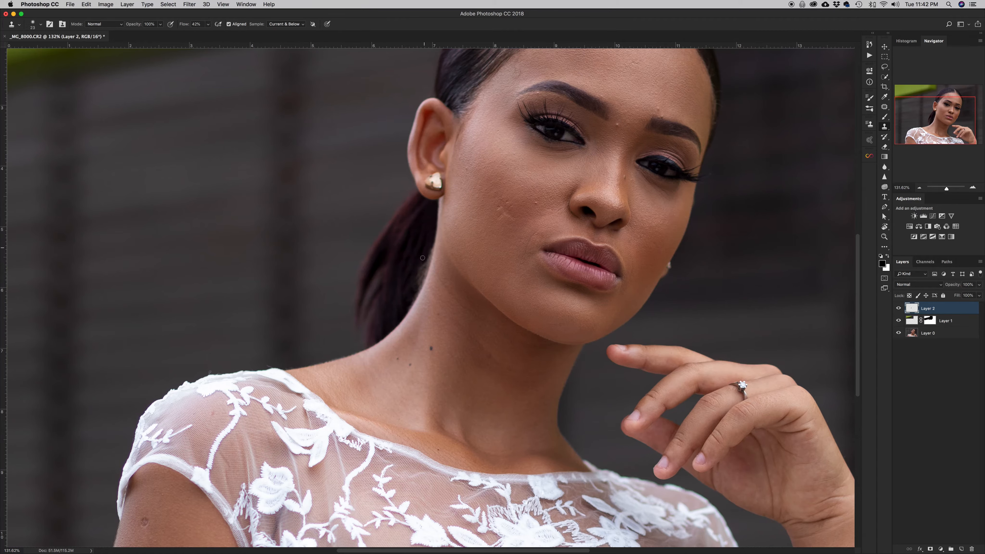
{"action": "left_click", "coordinate": [424, 238], "text": "alt"}
{"action": "left_click_drag", "start_coordinate": [429, 264], "coordinate": [433, 223]}
{"action": "left_click", "coordinate": [425, 251], "text": "alt"}
{"action": "left_click_drag", "start_coordinate": [413, 292], "coordinate": [407, 293]}
Draw a pen path along the neck and inner ponytail edge and convert it to an anti-aliased new selection.
{"action": "key", "text": "p"}
{"action": "left_click", "coordinate": [430, 232]}
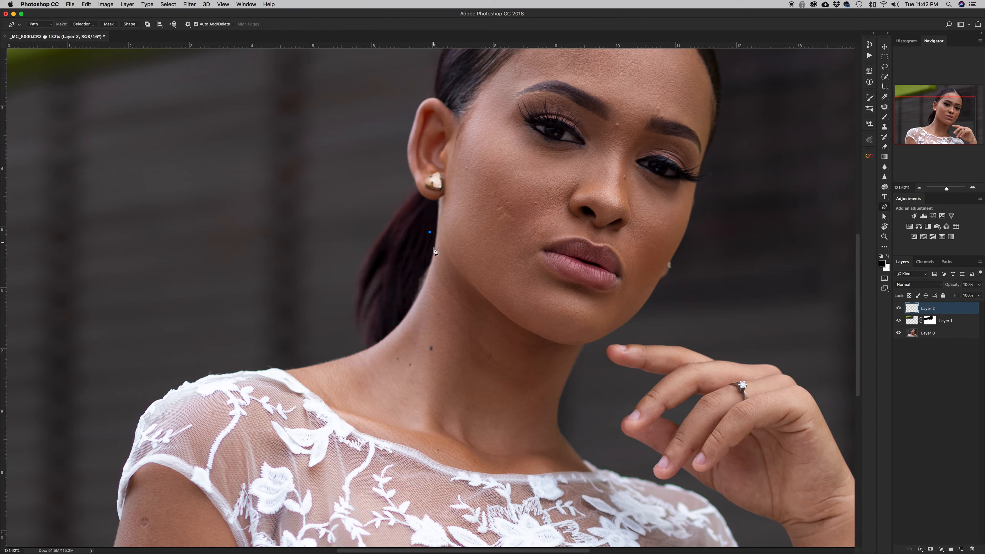
{"action": "left_click", "coordinate": [433, 255]}
{"action": "left_click_drag", "start_coordinate": [403, 319], "coordinate": [384, 342]}
{"action": "left_click", "coordinate": [402, 288]}
{"action": "right_click", "coordinate": [411, 260]}
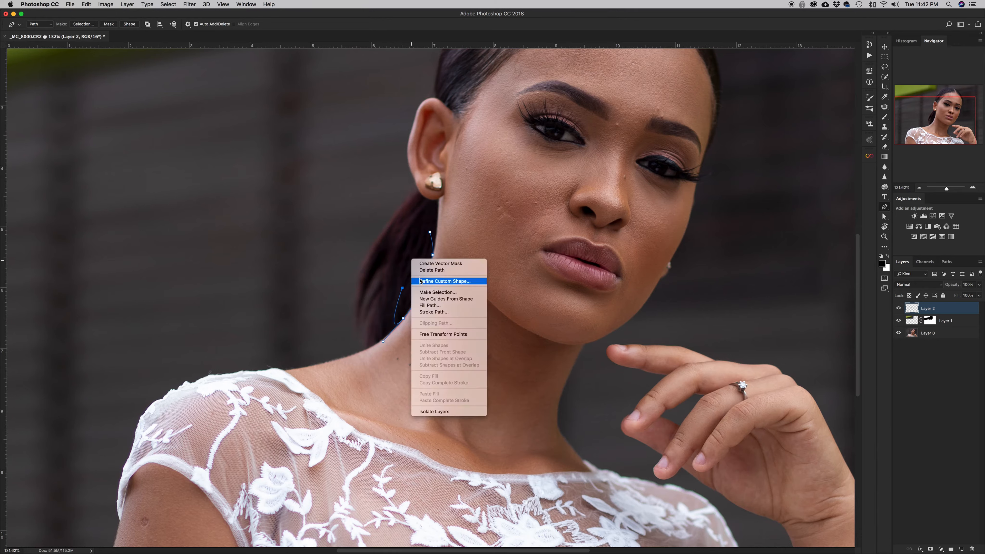
{"action": "left_click", "coordinate": [433, 291]}
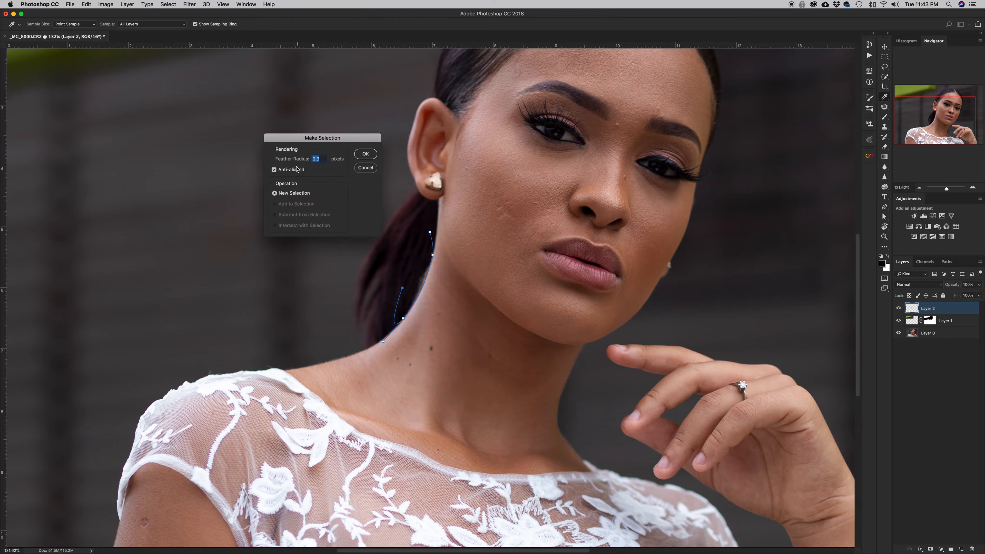
{"action": "left_click_drag", "start_coordinate": [292, 160], "coordinate": [295, 160]}
{"action": "left_click", "coordinate": [365, 155]}
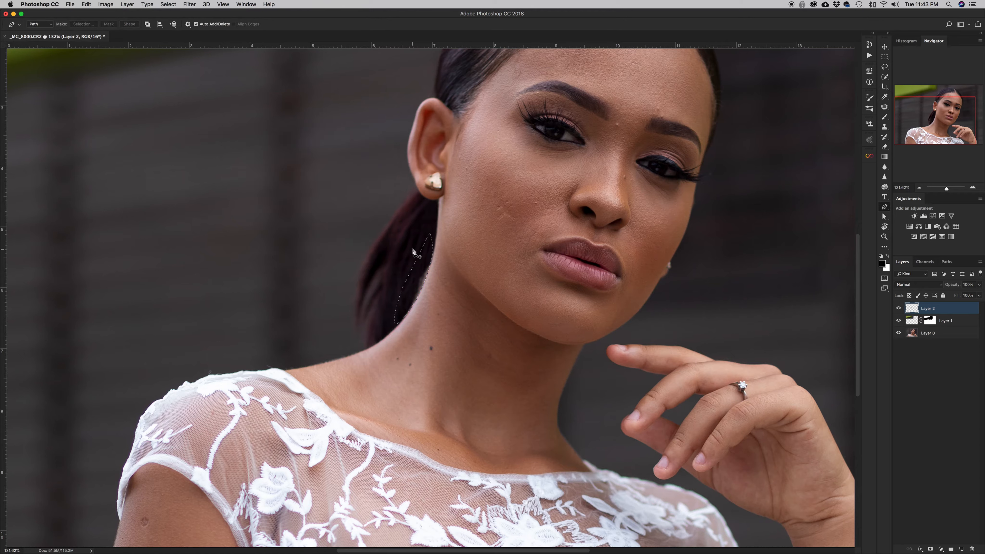
Clone hair inside the selection beside the neck, then deselect.
{"action": "key", "text": "s"}
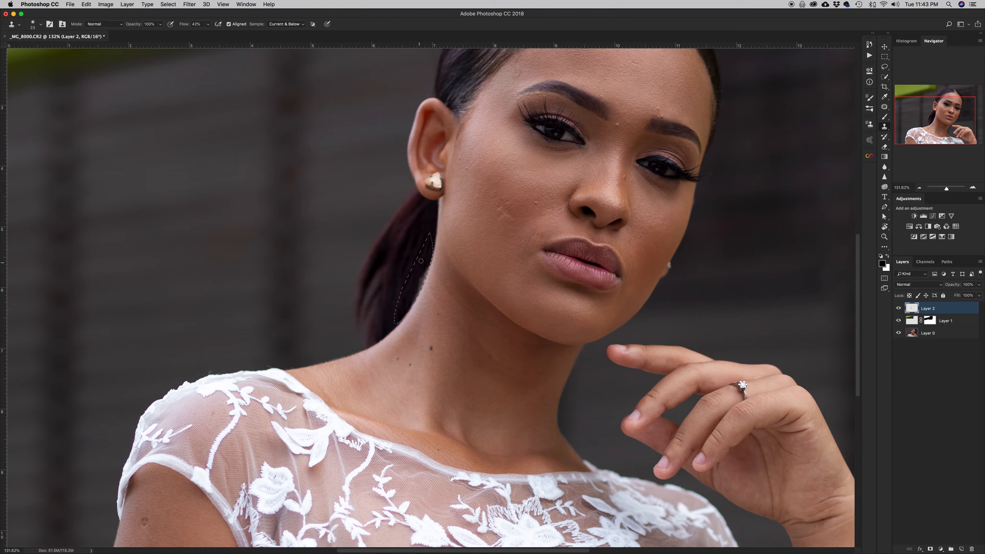
{"action": "left_click", "coordinate": [417, 259], "text": "alt"}
{"action": "mouse_move", "coordinate": [418, 269]}
{"action": "left_mouse_down"}
{"action": "mouse_move", "coordinate": [406, 307]}
{"action": "mouse_move", "coordinate": [415, 276]}
{"action": "left_mouse_up"}
{"action": "key", "text": "super+d"}
Clone hair over the thin areas along the ponytail's outer edge.
{"action": "left_click", "coordinate": [384, 252], "text": "alt"}
{"action": "mouse_move", "coordinate": [378, 279]}
{"action": "left_mouse_down"}
{"action": "mouse_move", "coordinate": [383, 252]}
{"action": "mouse_move", "coordinate": [365, 298]}
{"action": "mouse_move", "coordinate": [375, 280]}
{"action": "left_mouse_up"}
{"action": "left_click", "coordinate": [381, 258], "text": "alt"}
{"action": "left_click", "coordinate": [384, 251], "text": "alt"}
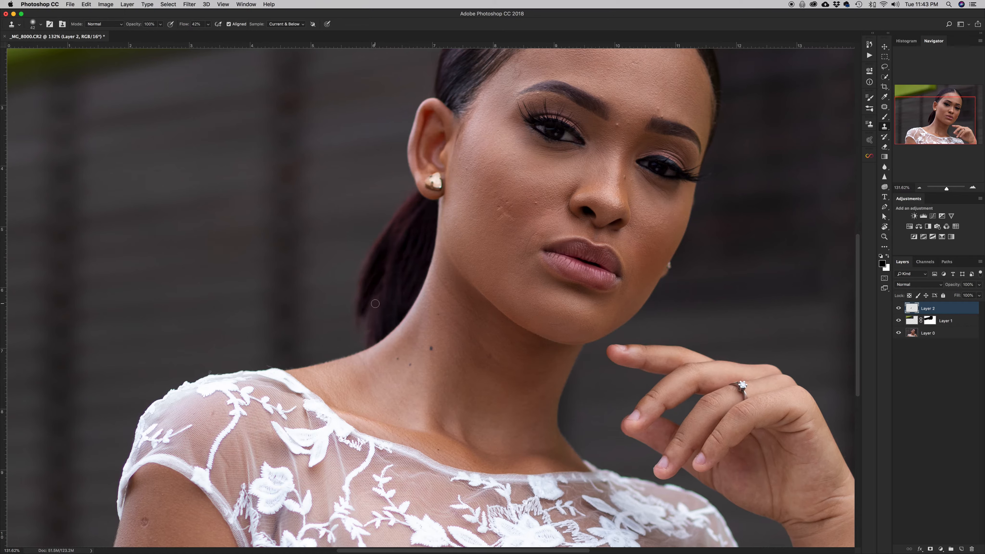
Fill in the lower outer part of the ponytail with sampled hair colour, using a soft brush at 11% flow.
{"action": "key", "text": "b"}
{"action": "left_click_drag", "start_coordinate": [366, 313], "coordinate": [316, 313]}
{"action": "left_click_drag", "start_coordinate": [186, 24], "coordinate": [152, 27]}
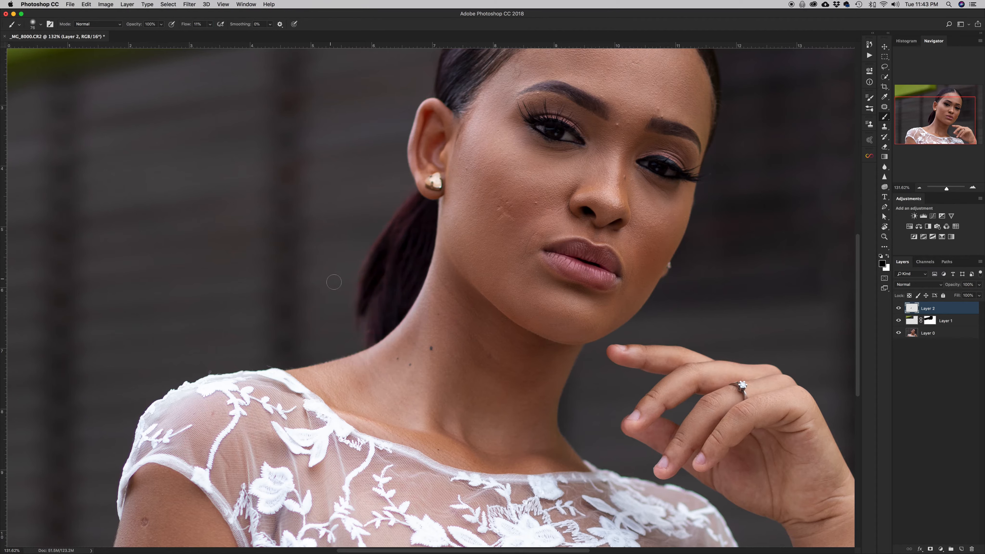
{"action": "left_click_drag", "start_coordinate": [361, 340], "coordinate": [363, 316]}
{"action": "left_click", "coordinate": [373, 310], "text": "alt"}
{"action": "left_click", "coordinate": [390, 269], "text": "alt"}
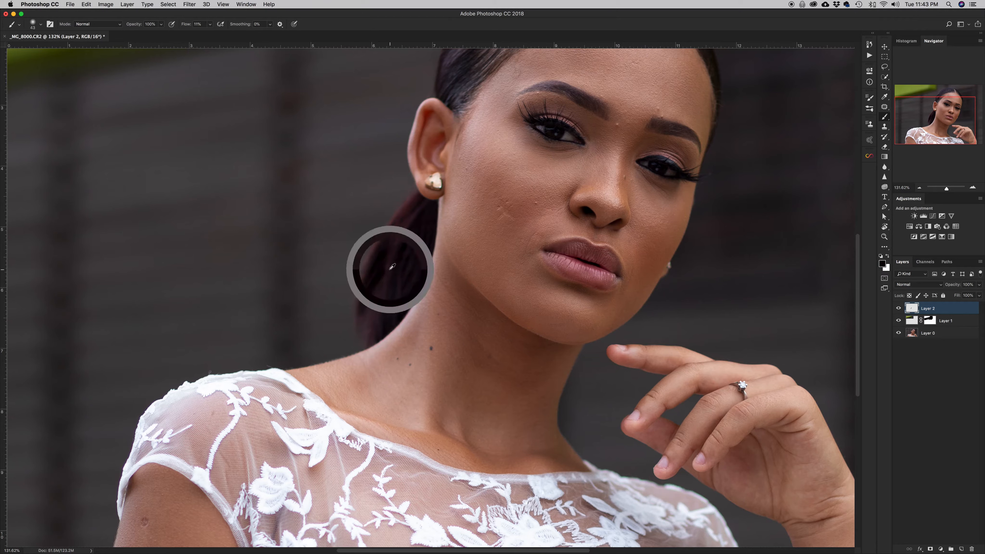
{"action": "mouse_move", "coordinate": [376, 295]}
{"action": "left_mouse_down"}
{"action": "mouse_move", "coordinate": [388, 268]}
{"action": "mouse_move", "coordinate": [366, 338]}
{"action": "mouse_move", "coordinate": [370, 296]}
{"action": "mouse_move", "coordinate": [362, 316]}
{"action": "left_mouse_up"}
Refine the ponytail's outline with colours sampled from the nearby background and the upper hair.
{"action": "left_click", "coordinate": [349, 331], "text": "alt"}
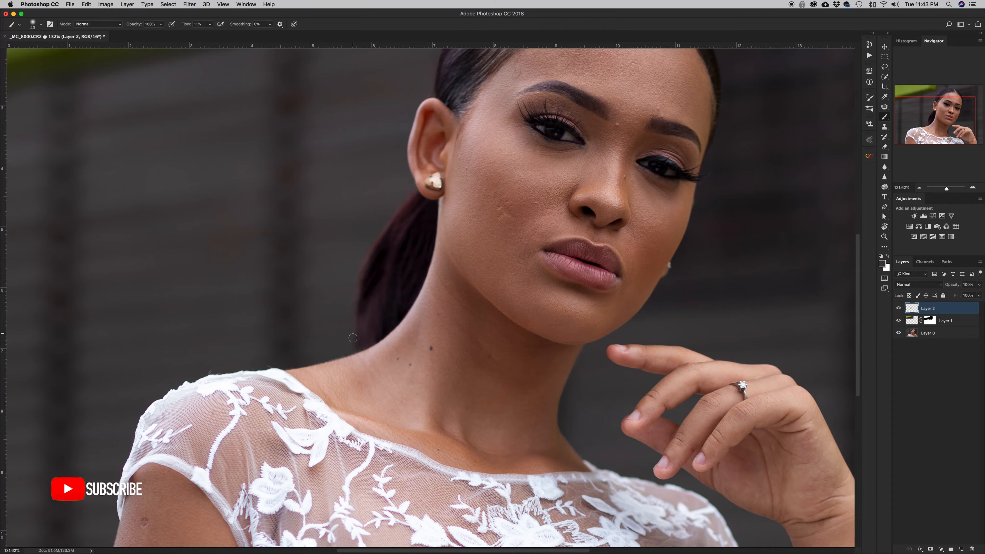
{"action": "left_click", "coordinate": [355, 282], "text": "alt"}
{"action": "left_click", "coordinate": [353, 269], "text": "alt"}
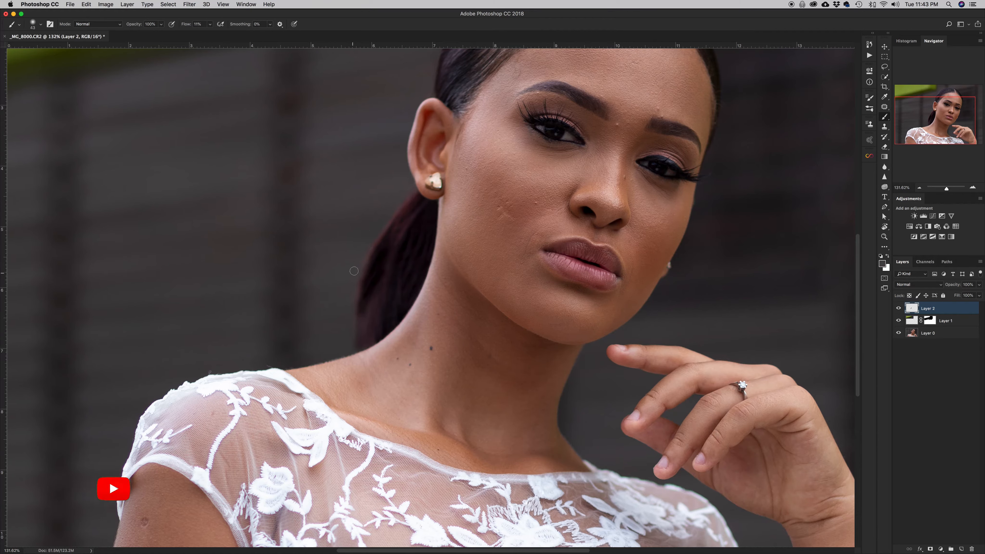
{"action": "left_click", "coordinate": [407, 212], "text": "alt"}
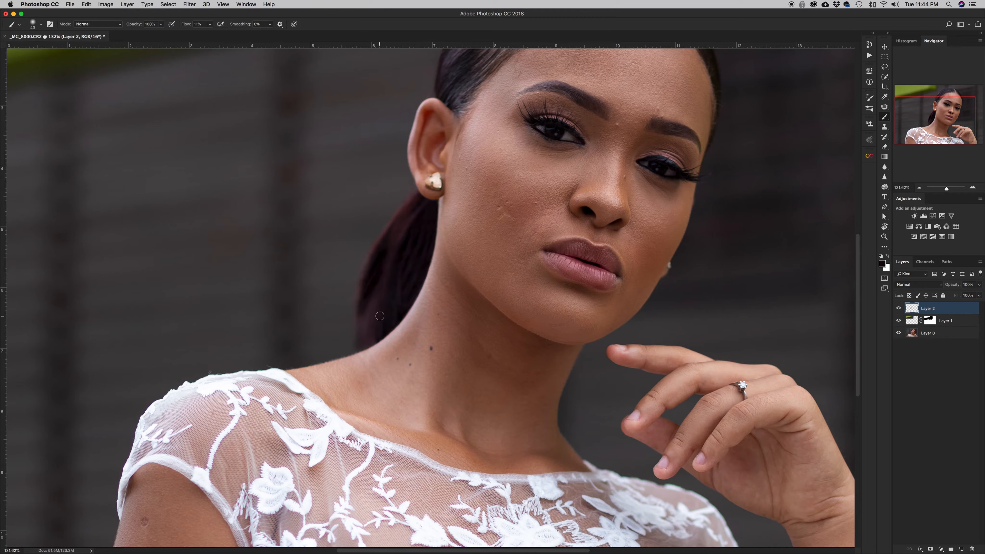
Compare the whole portrait with and without the hair retouching layer.
{"action": "key", "text": "z"}
{"action": "left_click_drag", "start_coordinate": [389, 284], "coordinate": [348, 295]}
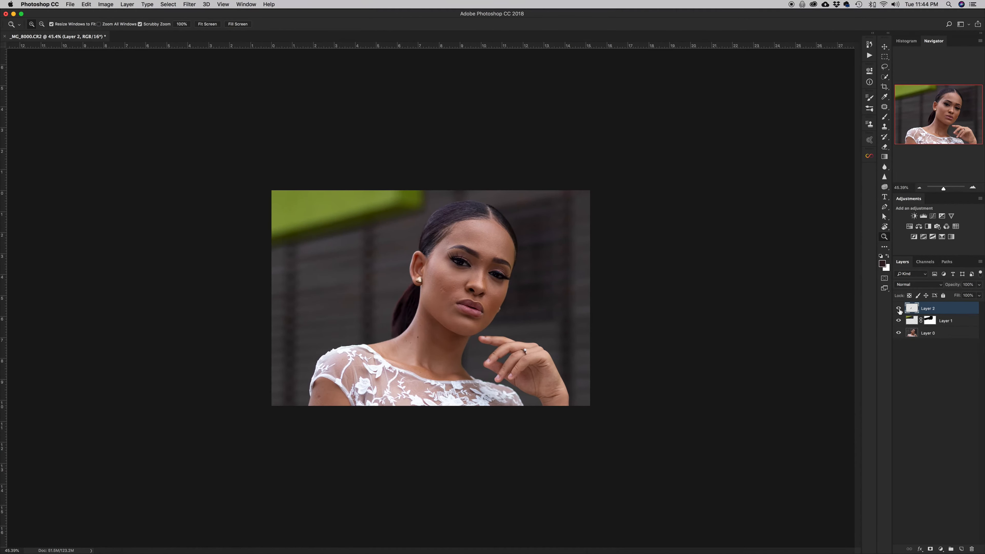
{"action": "left_click", "coordinate": [899, 308]}
{"action": "left_click", "coordinate": [899, 309]}
{"action": "left_click", "coordinate": [898, 309]}
{"action": "left_click", "coordinate": [899, 309]}
On a new layer, clone a clean piece of the far cheek's edge onto the background beside the face.
{"action": "left_click_drag", "start_coordinate": [505, 316], "coordinate": [534, 309]}
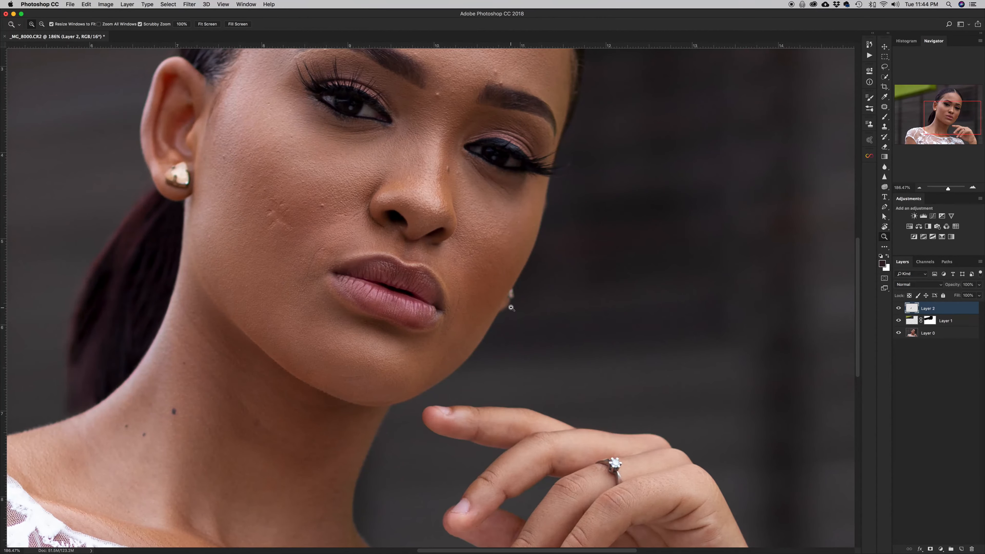
{"action": "key", "text": "p"}
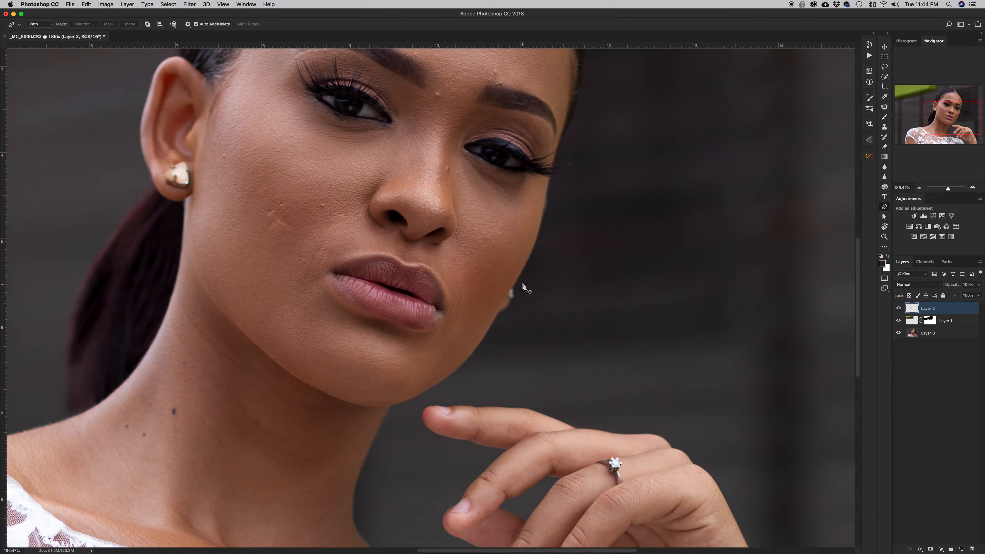
{"action": "key", "text": "s"}
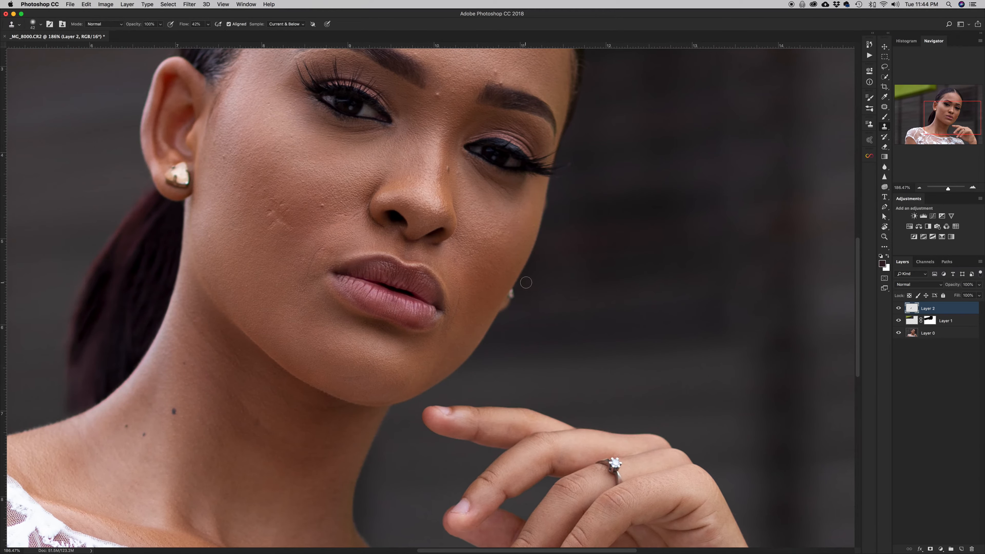
{"action": "left_click", "coordinate": [960, 548]}
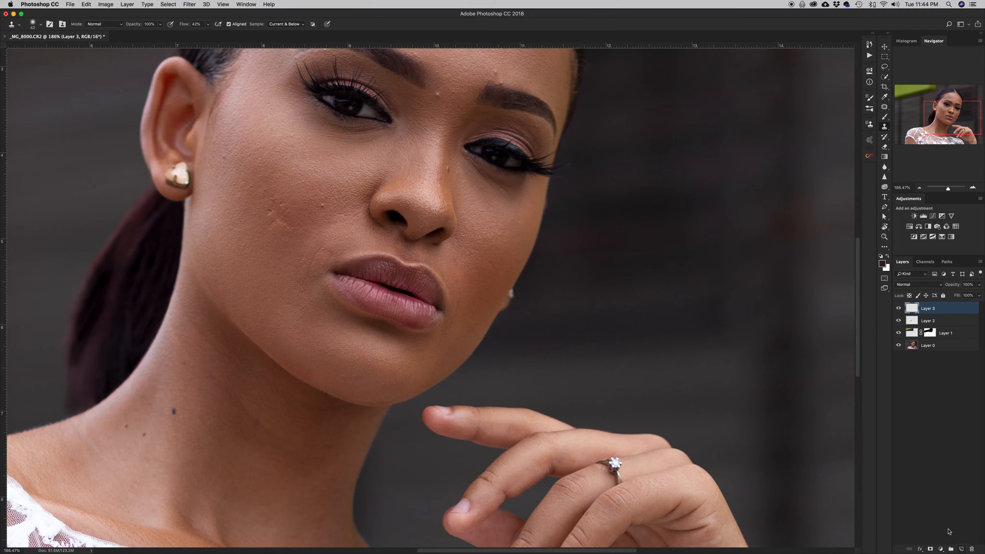
{"action": "mouse_move", "coordinate": [526, 269]}
{"action": "left_mouse_down", "text": "ctrl+alt"}
{"action": "mouse_move", "coordinate": [589, 262]}
{"action": "mouse_move", "coordinate": [590, 251]}
{"action": "mouse_move", "coordinate": [580, 255]}
{"action": "mouse_move", "coordinate": [582, 249]}
{"action": "left_mouse_up", "text": "ctrl+alt"}
{"action": "left_click", "coordinate": [522, 271], "text": "alt"}
{"action": "key", "text": "e"}
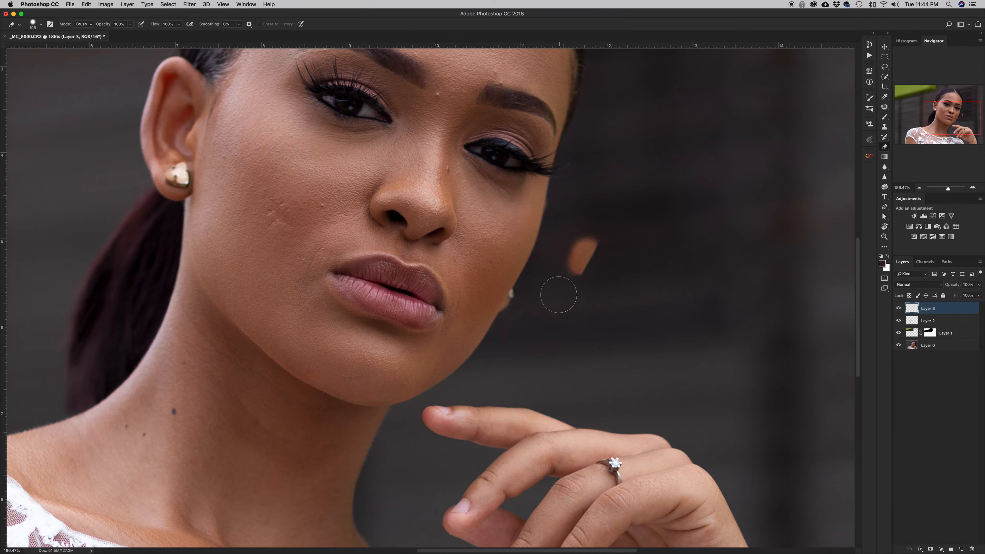
Move the cloned cheek piece over the earring at the far jawline with Free Transform and nudge it into alignment.
{"action": "key", "text": "super+t"}
{"action": "left_click_drag", "start_coordinate": [587, 254], "coordinate": [507, 292]}
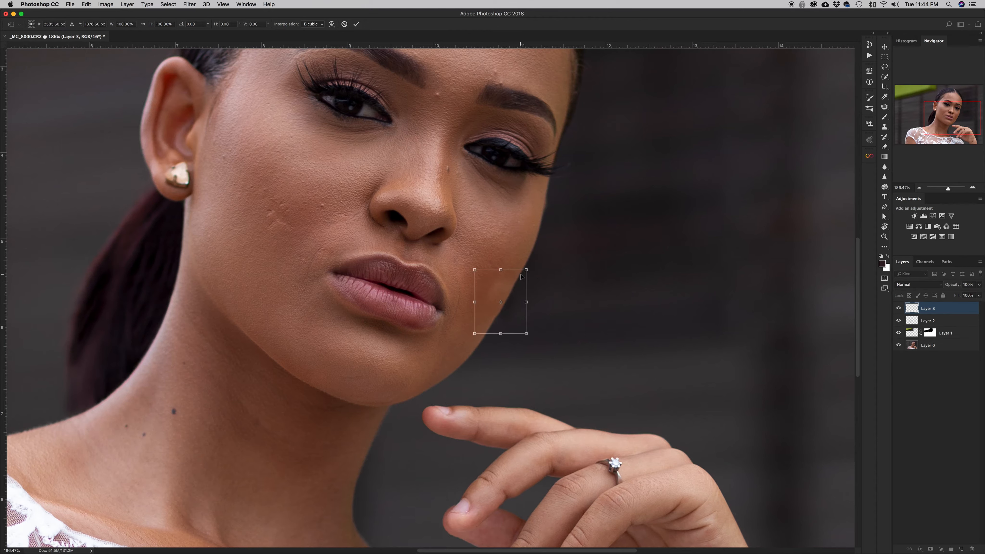
{"action": "key", "text": "Left"}
{"action": "key", "text": "Left"}
{"action": "left_click", "coordinate": [356, 23]}
Compare the far jawline with and without the cheek patch layer.
{"action": "key", "text": "e"}
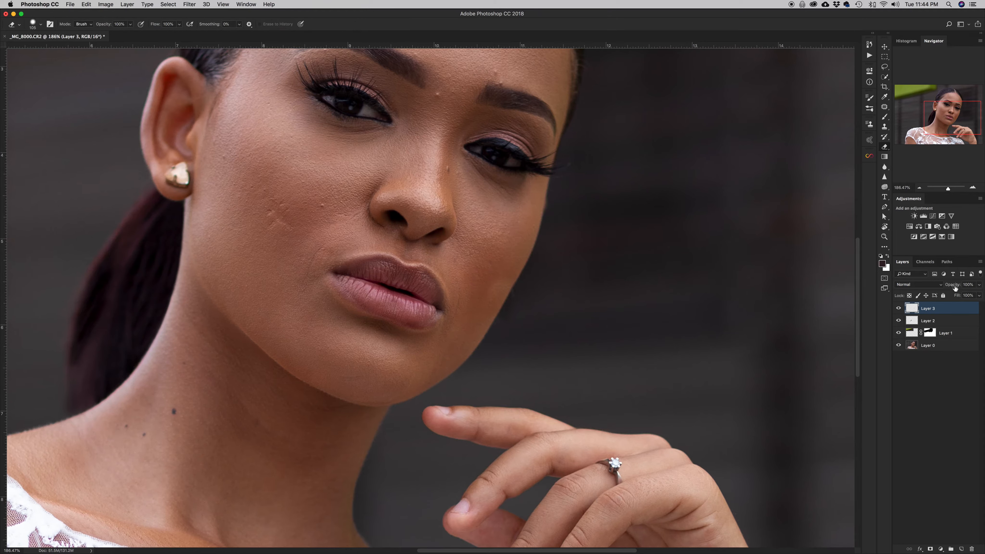
{"action": "left_click_drag", "start_coordinate": [952, 285], "coordinate": [951, 285]}
{"action": "left_click", "coordinate": [899, 308]}
{"action": "left_click", "coordinate": [899, 308]}
{"action": "left_click", "coordinate": [899, 308]}
{"action": "left_click", "coordinate": [900, 308]}
{"action": "left_click", "coordinate": [899, 308]}
{"action": "left_click", "coordinate": [899, 309]}
{"action": "left_click", "coordinate": [899, 308]}
{"action": "left_click", "coordinate": [900, 308]}
Add a layer mask to the cheek patch layer and switch to the Brush tool.
{"action": "left_click", "coordinate": [930, 548]}
{"action": "key", "text": "b"}
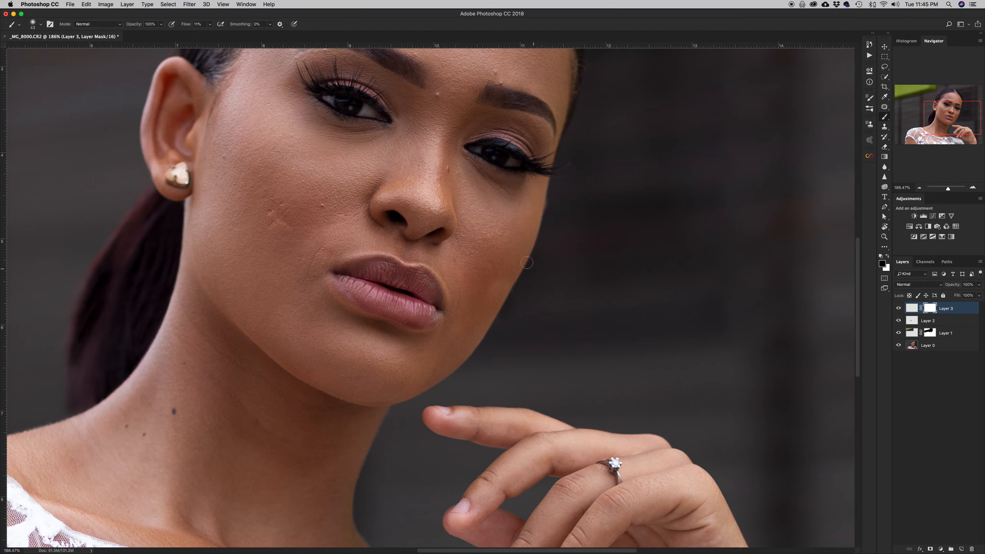
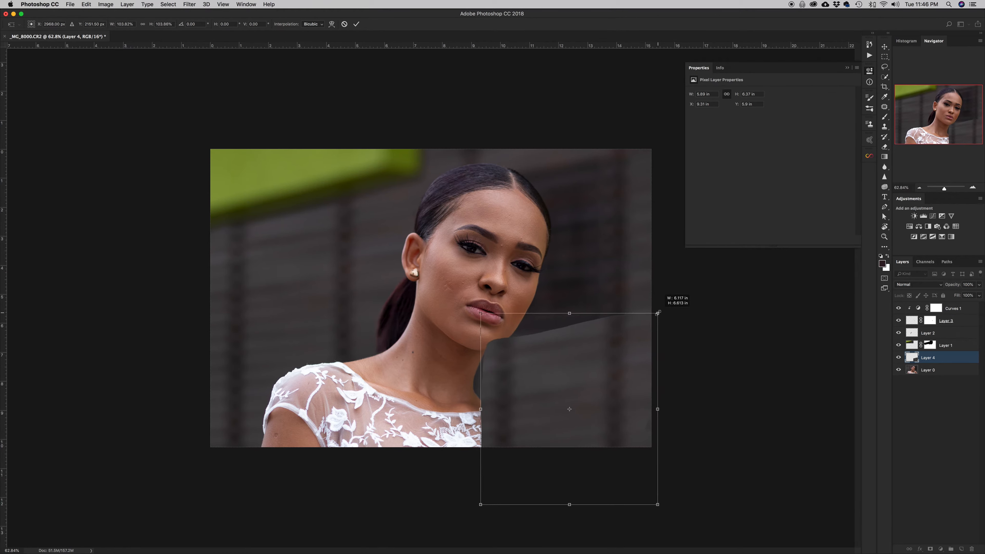
Apply the enlargement of the background patch covering the hand and lower that layer's opacity to 90%.
{"action": "key", "text": "Return"}
{"action": "key", "text": "l"}
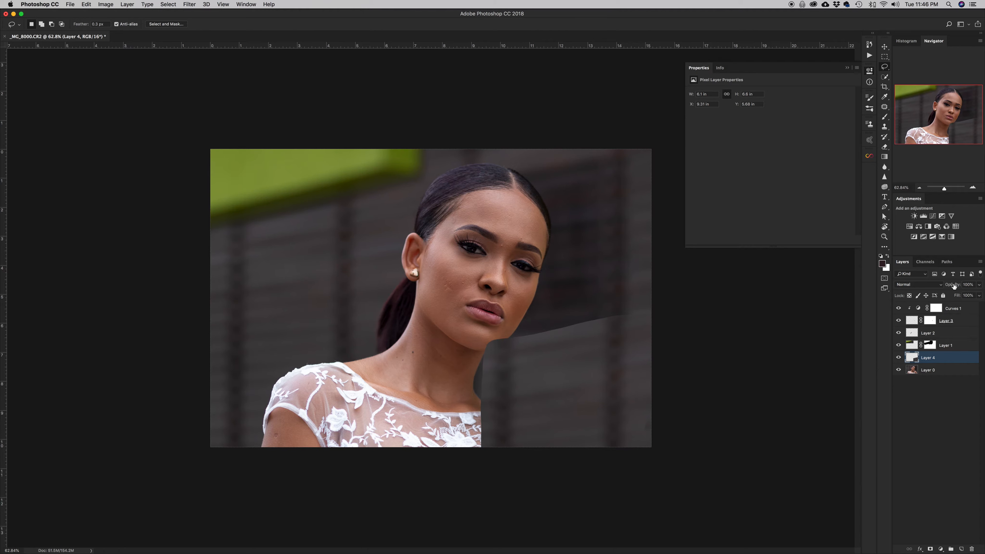
{"action": "left_click_drag", "start_coordinate": [955, 286], "coordinate": [946, 287]}
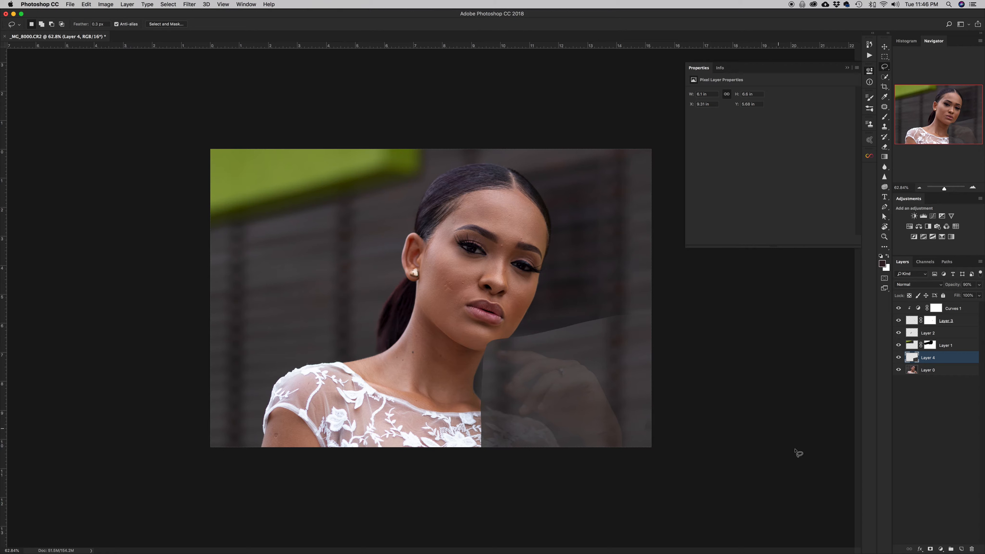
Mask the background patch off the neck and lace dress with a black brush at 100% flow, and restore the layer's opacity to 100%.
{"action": "left_click", "coordinate": [931, 550]}
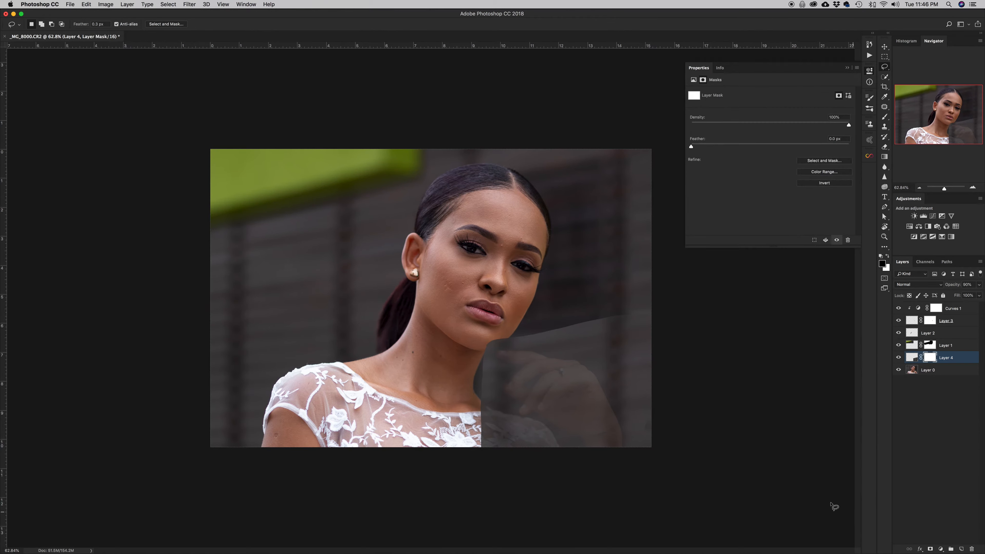
{"action": "key", "text": "b"}
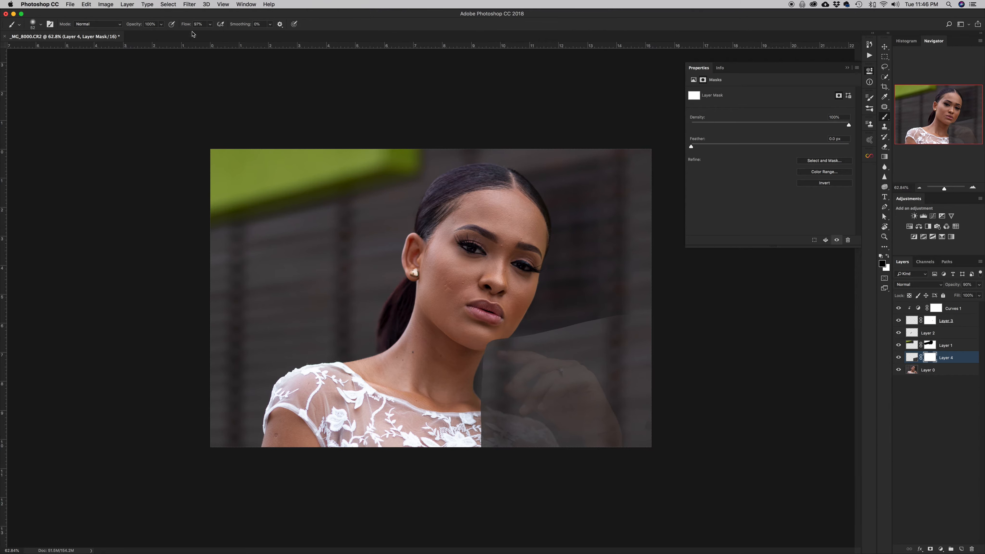
{"action": "left_click_drag", "start_coordinate": [187, 24], "coordinate": [195, 25]}
{"action": "mouse_move", "coordinate": [481, 312]}
{"action": "left_mouse_down"}
{"action": "mouse_move", "coordinate": [484, 362]}
{"action": "mouse_move", "coordinate": [489, 333]}
{"action": "left_mouse_up"}
{"action": "mouse_move", "coordinate": [481, 417]}
{"action": "left_mouse_down"}
{"action": "mouse_move", "coordinate": [501, 455]}
{"action": "mouse_move", "coordinate": [507, 449]}
{"action": "mouse_move", "coordinate": [492, 431]}
{"action": "mouse_move", "coordinate": [499, 425]}
{"action": "mouse_move", "coordinate": [489, 417]}
{"action": "mouse_move", "coordinate": [500, 417]}
{"action": "mouse_move", "coordinate": [504, 425]}
{"action": "mouse_move", "coordinate": [474, 410]}
{"action": "mouse_move", "coordinate": [540, 429]}
{"action": "mouse_move", "coordinate": [553, 448]}
{"action": "mouse_move", "coordinate": [505, 432]}
{"action": "mouse_move", "coordinate": [539, 452]}
{"action": "left_mouse_up"}
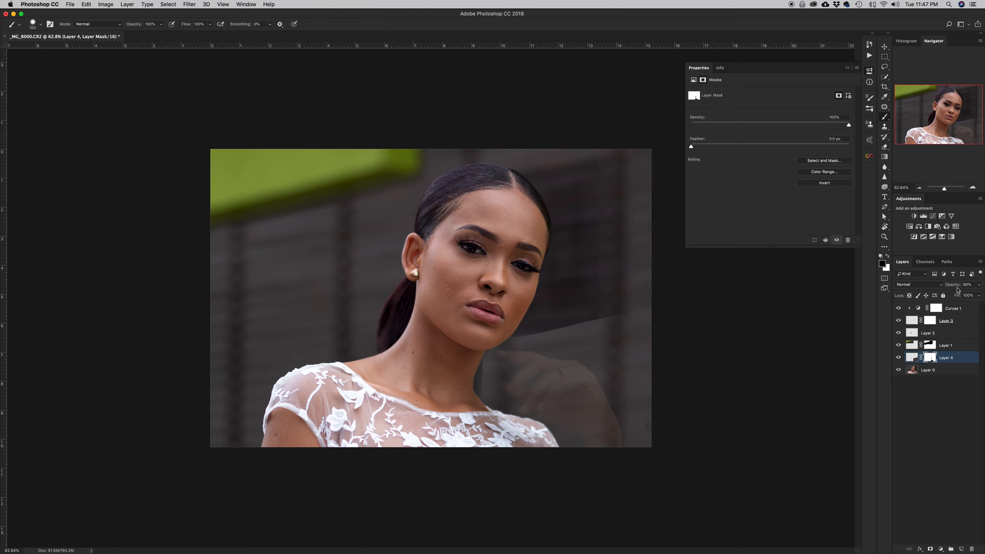
{"action": "left_click_drag", "start_coordinate": [951, 286], "coordinate": [969, 285]}
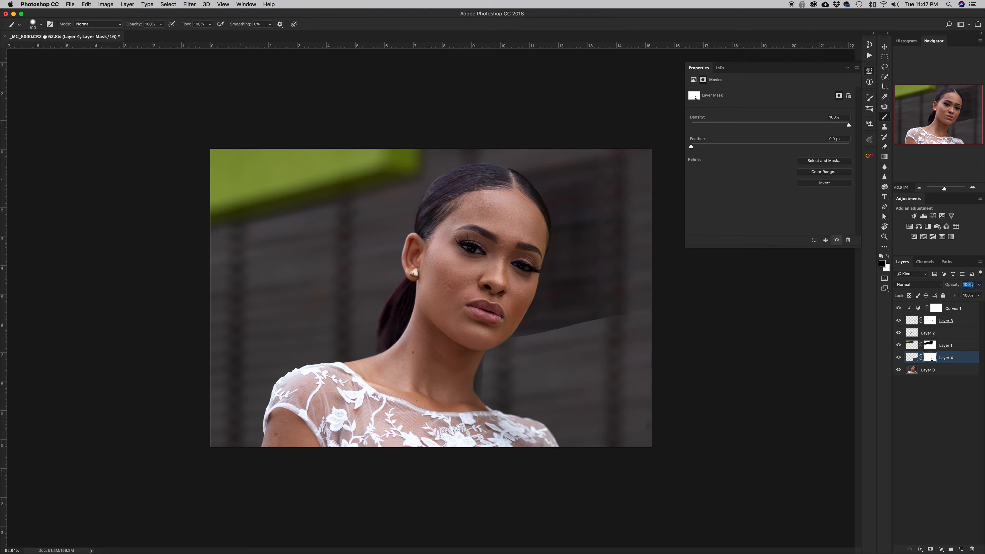
{"action": "key", "text": "Return"}
Compare the portrait with and without the background patch that covers the hand.
{"action": "left_click", "coordinate": [898, 357]}
{"action": "left_click", "coordinate": [899, 358]}
{"action": "left_click", "coordinate": [898, 357]}
{"action": "left_click", "coordinate": [898, 358]}
{"action": "left_click", "coordinate": [899, 357]}
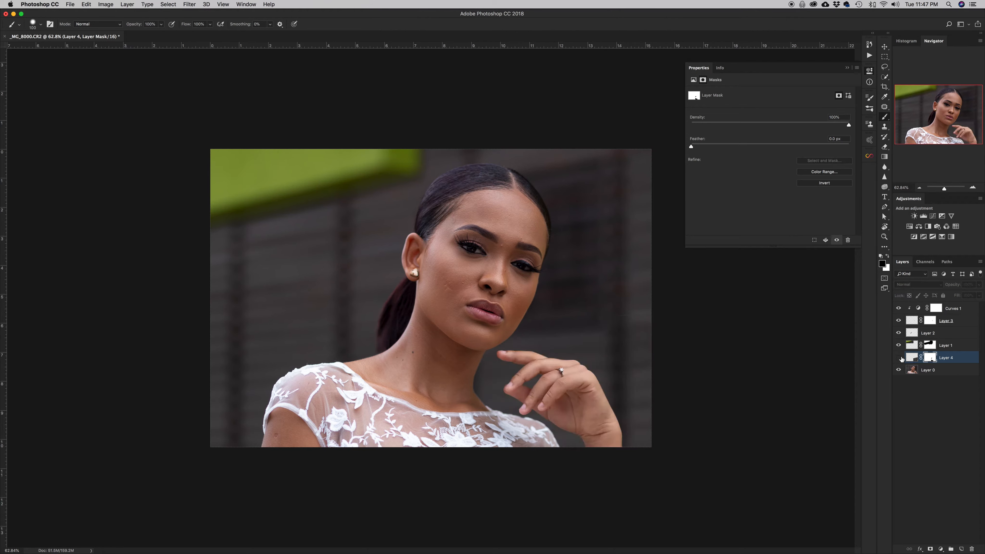
{"action": "left_click", "coordinate": [899, 357]}
{"action": "left_click", "coordinate": [899, 357]}
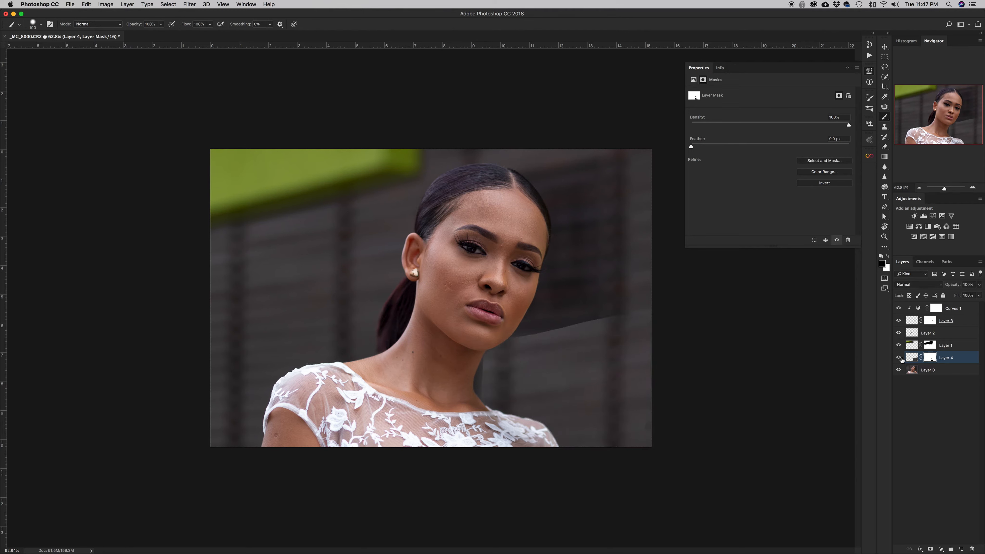
Lower the brush flow to 25% and paint black on the hand patch's mask to soften its visible edge beside the chin.
{"action": "left_click", "coordinate": [898, 357]}
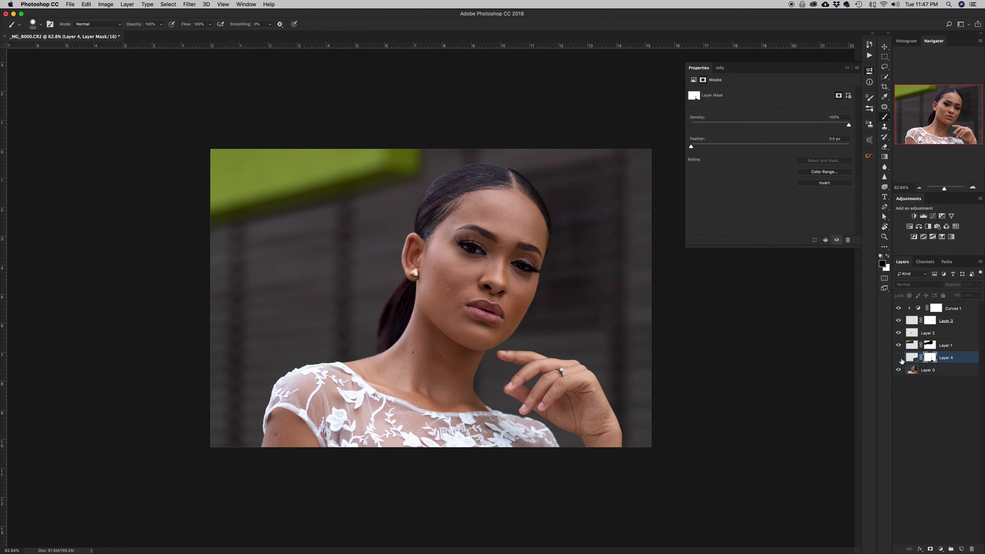
{"action": "left_click", "coordinate": [899, 357]}
{"action": "left_click", "coordinate": [899, 357]}
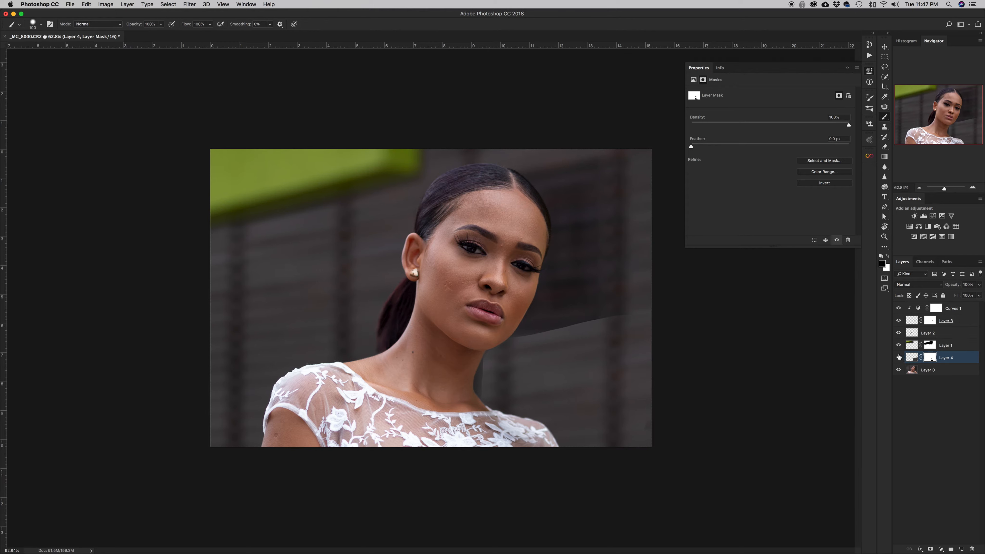
{"action": "left_click_drag", "start_coordinate": [491, 350], "coordinate": [511, 252]}
{"action": "left_click_drag", "start_coordinate": [461, 317], "coordinate": [490, 315]}
{"action": "left_click_drag", "start_coordinate": [184, 25], "coordinate": [157, 27]}
{"action": "mouse_move", "coordinate": [482, 364]}
{"action": "left_mouse_down"}
{"action": "mouse_move", "coordinate": [488, 357]}
{"action": "mouse_move", "coordinate": [477, 394]}
{"action": "mouse_move", "coordinate": [475, 368]}
{"action": "mouse_move", "coordinate": [469, 382]}
{"action": "mouse_move", "coordinate": [452, 382]}
{"action": "left_mouse_up"}
Refine the hand patch's mask in the background beside the neck and jaw, alternating black and white brush strokes.
{"action": "key", "text": "x"}
{"action": "mouse_move", "coordinate": [502, 353]}
{"action": "left_mouse_down"}
{"action": "mouse_move", "coordinate": [520, 357]}
{"action": "mouse_move", "coordinate": [528, 334]}
{"action": "mouse_move", "coordinate": [557, 323]}
{"action": "mouse_move", "coordinate": [550, 329]}
{"action": "left_mouse_up"}
{"action": "key", "text": "x"}
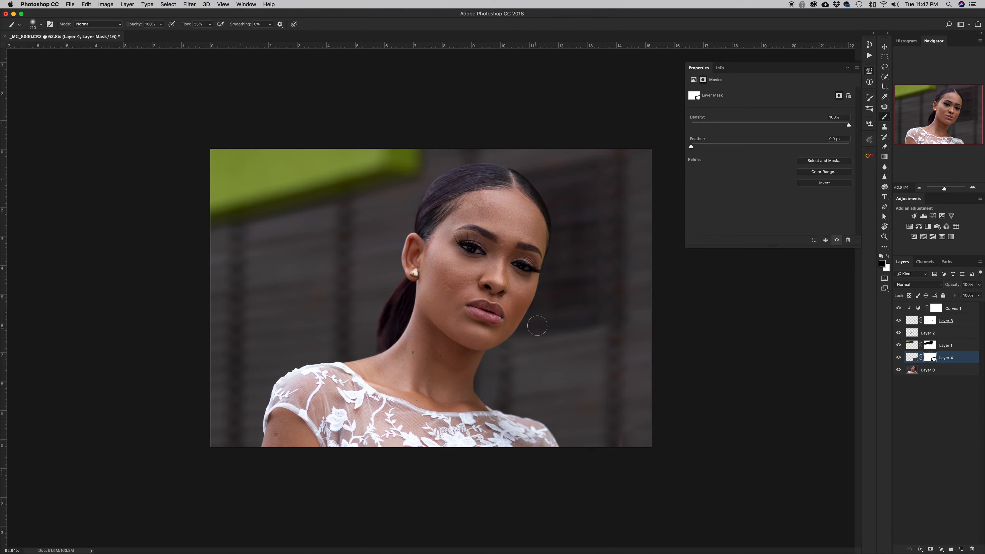
{"action": "key", "text": "x"}
{"action": "left_click_drag", "start_coordinate": [530, 351], "coordinate": [520, 351]}
Add a Curves adjustment clipped to the hand patch and darken its midtones to input 135, output 118, comparing before and after.
{"action": "left_click", "coordinate": [933, 217]}
{"action": "left_click", "coordinate": [803, 240]}
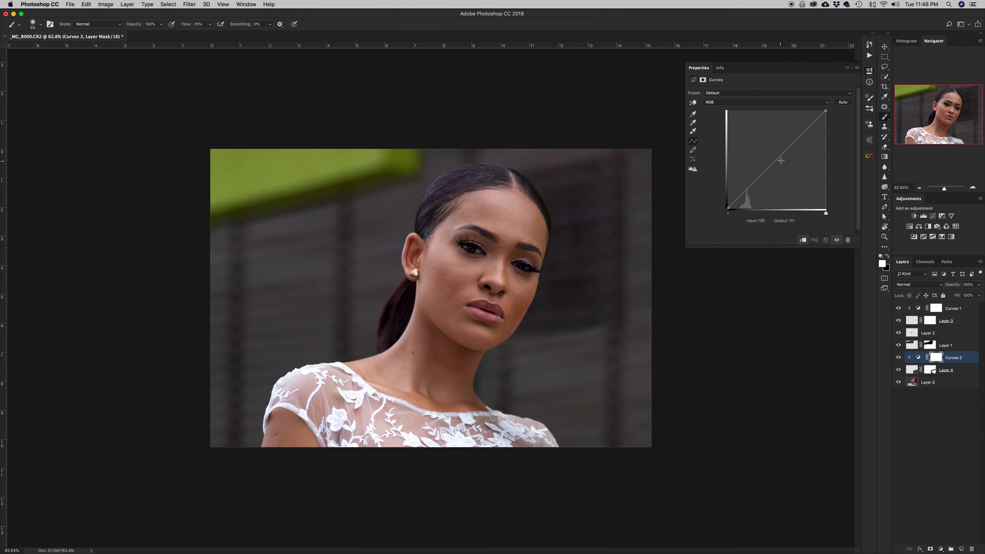
{"action": "left_click_drag", "start_coordinate": [780, 160], "coordinate": [780, 163]}
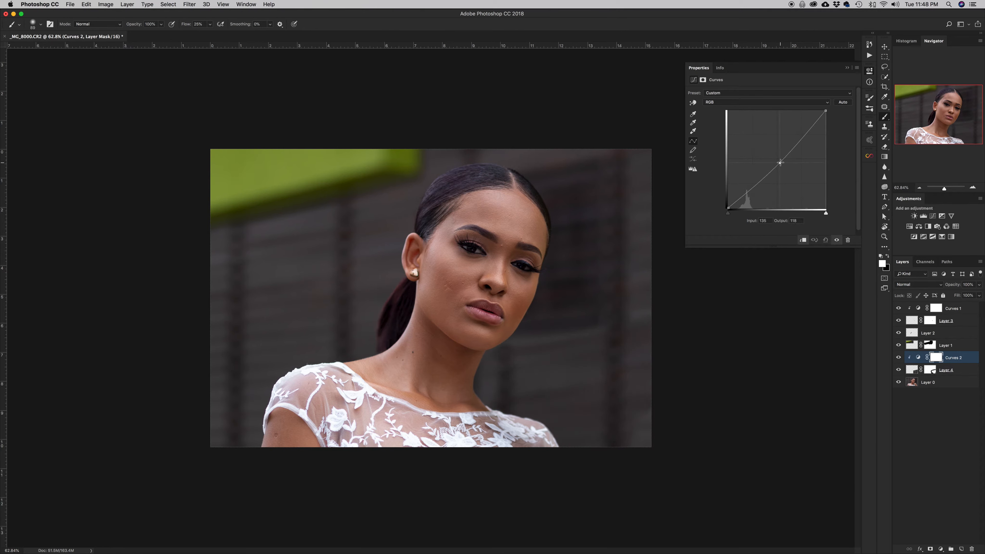
{"action": "left_click", "coordinate": [899, 358]}
{"action": "left_click", "coordinate": [900, 358]}
{"action": "left_click", "coordinate": [899, 358]}
{"action": "left_click", "coordinate": [900, 358]}
{"action": "left_click", "coordinate": [899, 370]}
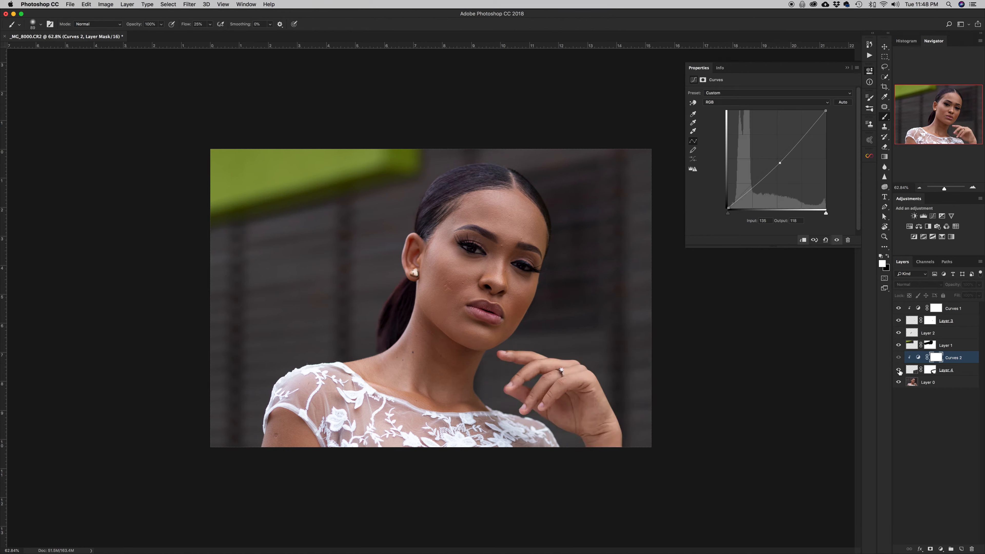
{"action": "left_click", "coordinate": [899, 370]}
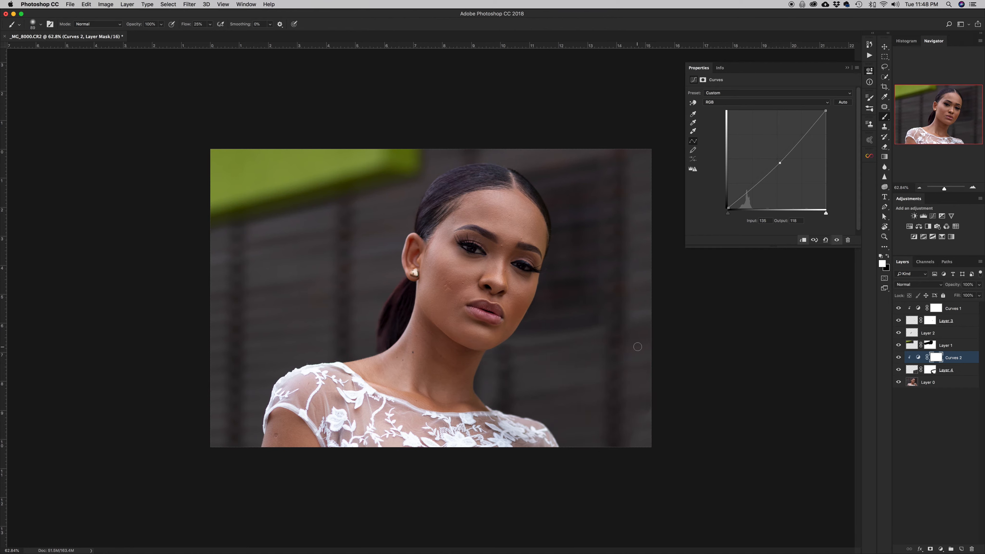
Blend the outer edge of the hand patch into the background on its layer mask with a larger soft brush.
{"action": "left_click", "coordinate": [930, 370]}
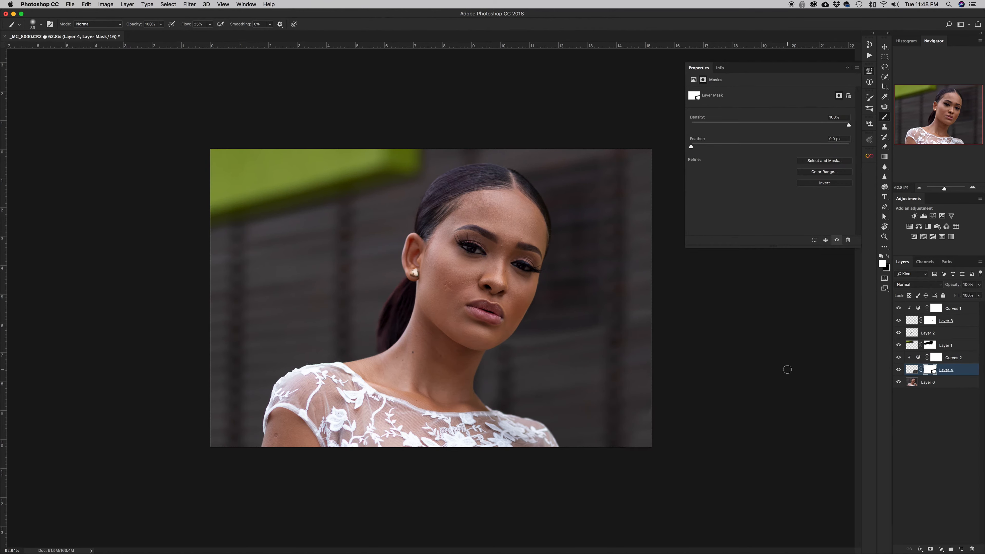
{"action": "left_click", "coordinate": [605, 331], "text": "ctrl+alt"}
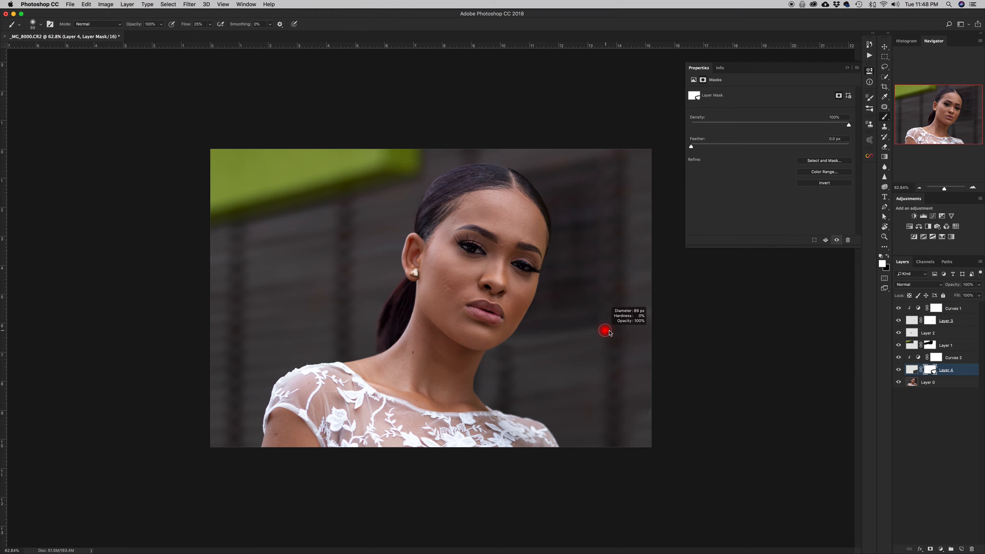
{"action": "mouse_move", "coordinate": [609, 330]}
{"action": "left_mouse_down"}
{"action": "mouse_move", "coordinate": [662, 327]}
{"action": "mouse_move", "coordinate": [640, 335]}
{"action": "mouse_move", "coordinate": [657, 335]}
{"action": "left_mouse_up"}
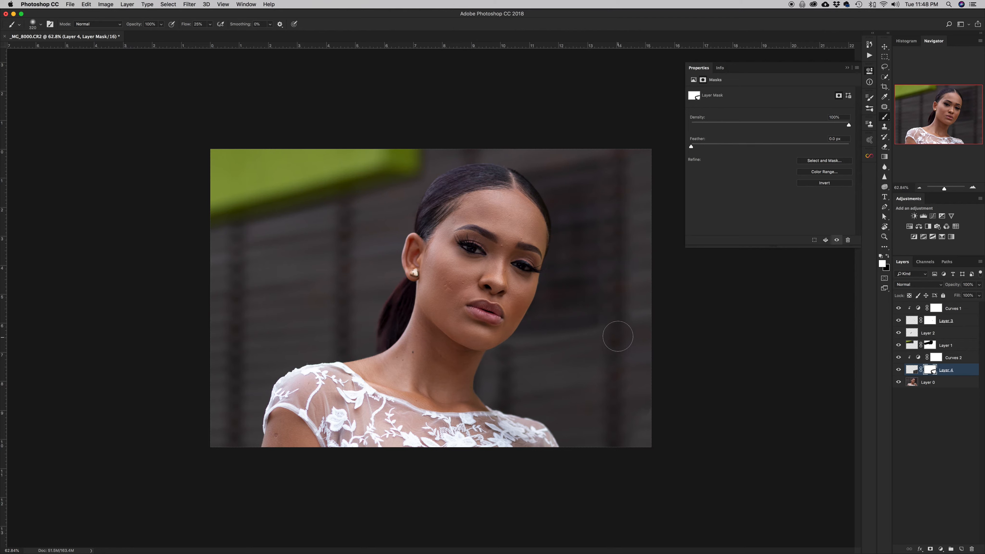
{"action": "key", "text": "x"}
{"action": "key", "text": "x"}
{"action": "left_click_drag", "start_coordinate": [550, 357], "coordinate": [525, 357]}
Group all the layers above the original photo and name the group "BG Cleanup".
{"action": "left_click", "coordinate": [967, 311], "text": "shift"}
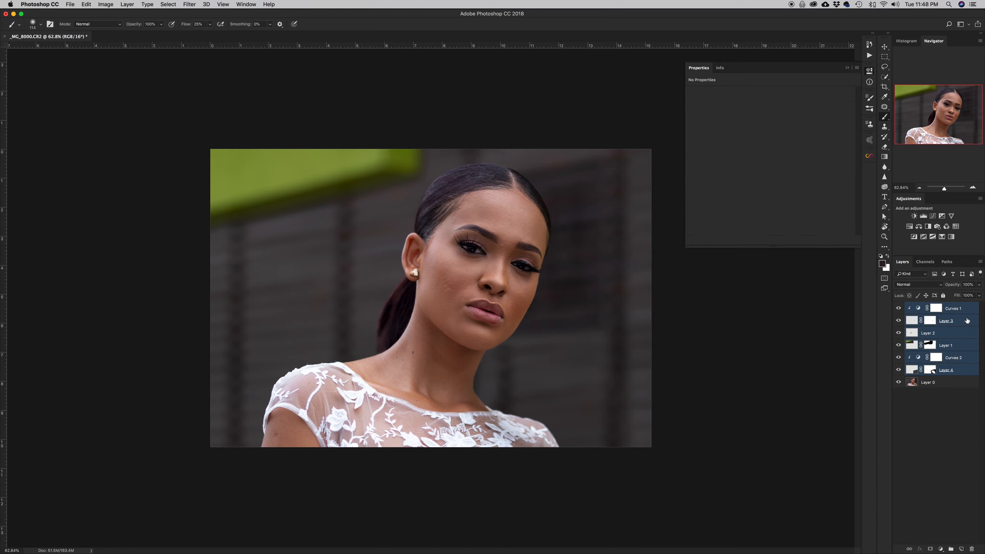
{"action": "key", "text": "super+g"}
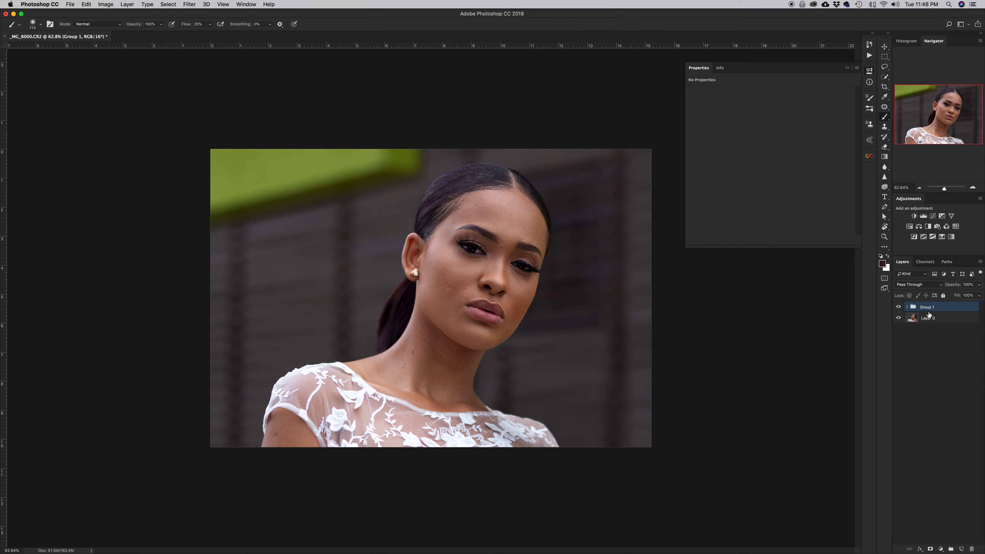
{"action": "double_click", "coordinate": [929, 306]}
{"action": "type", "text": "BG Cleanup"}
{"action": "key", "text": "Return"}
Add an empty layer above the group and choose the Healing Brush with sampling set to Current & Below.
{"action": "key", "text": "z"}
{"action": "mouse_move", "coordinate": [510, 240]}
{"action": "left_mouse_down"}
{"action": "mouse_move", "coordinate": [558, 235]}
{"action": "mouse_move", "coordinate": [511, 242]}
{"action": "left_mouse_up"}
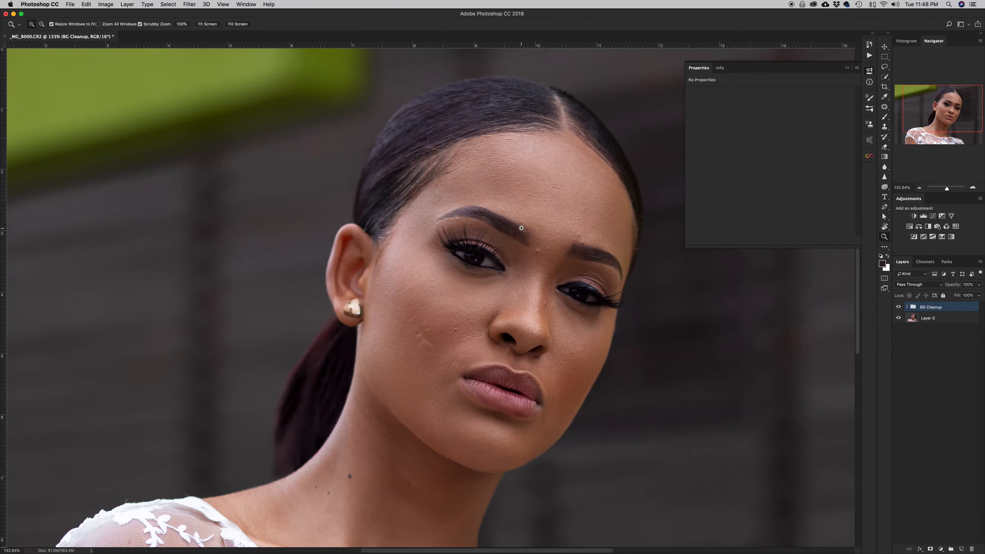
{"action": "left_click", "coordinate": [962, 549]}
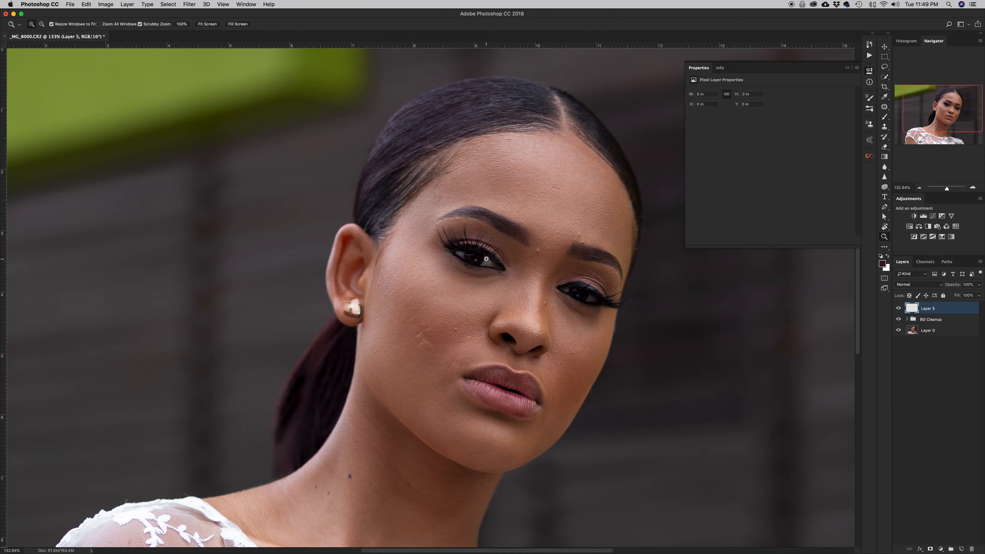
{"action": "key", "text": "j"}
{"action": "left_click", "coordinate": [886, 106]}
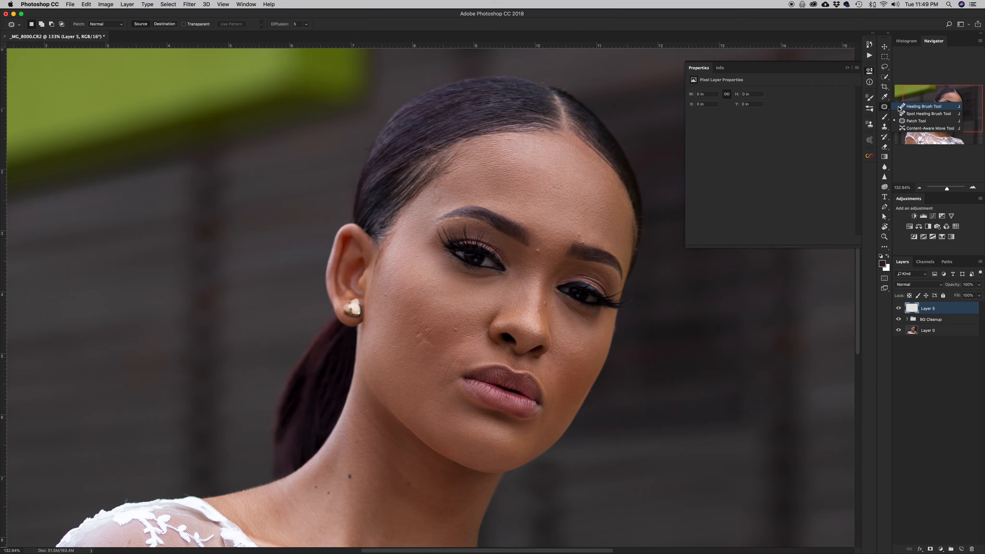
{"action": "left_click", "coordinate": [905, 108]}
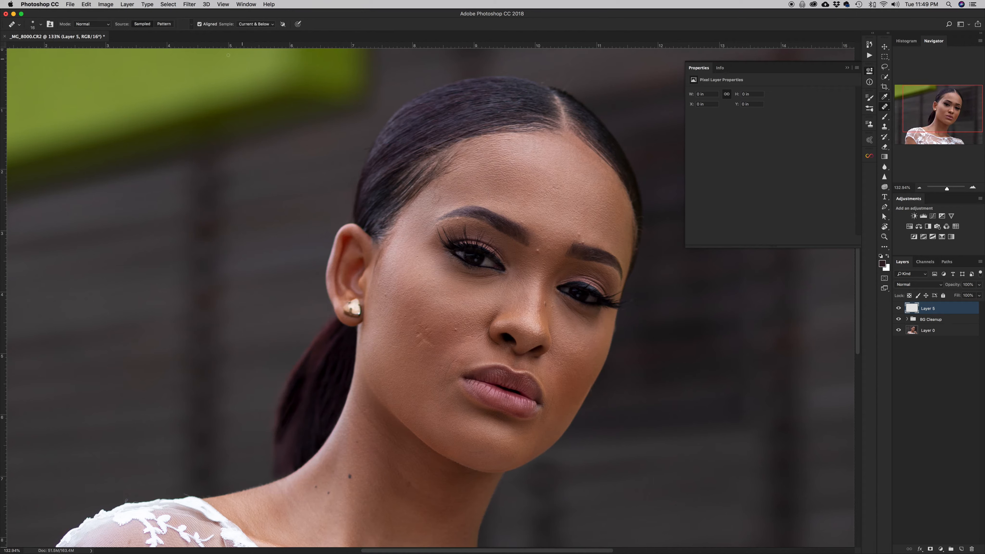
{"action": "left_click", "coordinate": [256, 25]}
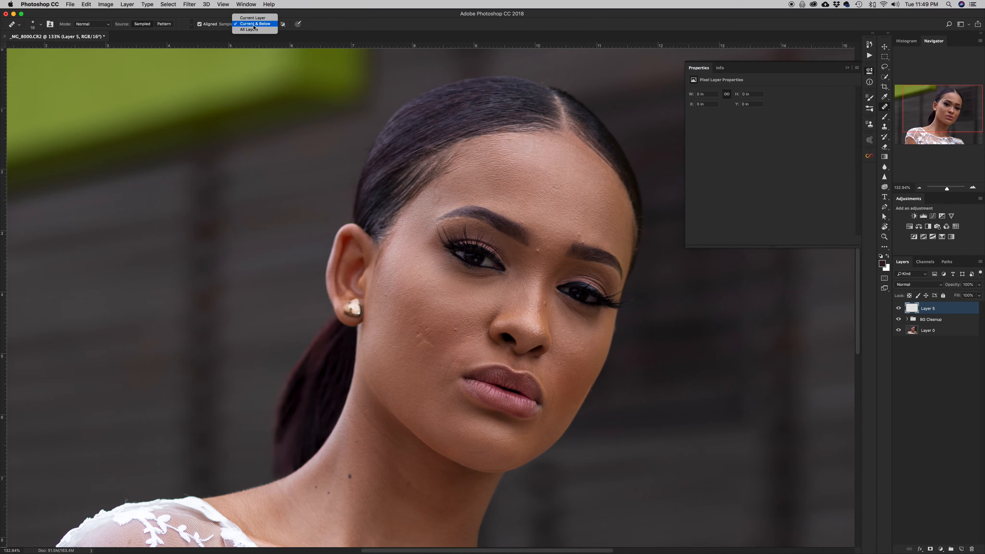
{"action": "left_click", "coordinate": [254, 25]}
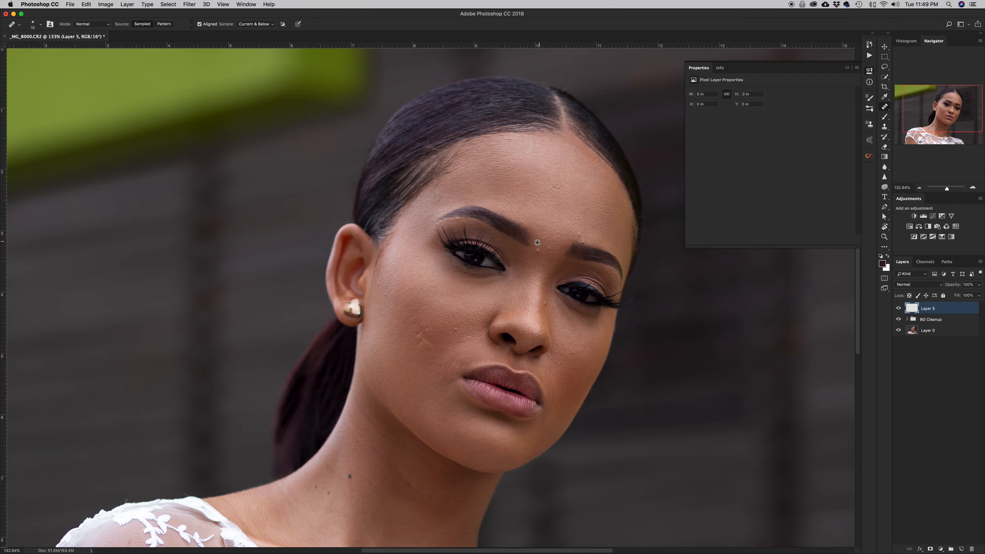
Heal the small blemishes between the eyebrows, on the forehead, beside the nose and on the upper cheek.
{"action": "left_click_drag", "start_coordinate": [541, 245], "coordinate": [545, 246], "text": "ctrl+alt"}
{"action": "left_click", "coordinate": [534, 255]}
{"action": "left_click", "coordinate": [534, 251]}
{"action": "left_click", "coordinate": [535, 256]}
{"action": "left_click", "coordinate": [585, 234]}
{"action": "left_click", "coordinate": [521, 197]}
{"action": "left_click", "coordinate": [455, 330]}
{"action": "left_click", "coordinate": [472, 333], "text": "alt"}
{"action": "left_click", "coordinate": [471, 328]}
{"action": "left_click", "coordinate": [541, 308], "text": "alt"}
{"action": "left_click", "coordinate": [545, 304]}
Heal the remaining skin marks on the cheek, jaw and neck with freshly sampled clean skin.
{"action": "left_click", "coordinate": [484, 454]}
{"action": "left_click", "coordinate": [444, 419]}
{"action": "left_click", "coordinate": [380, 446]}
{"action": "left_click", "coordinate": [372, 454]}
{"action": "left_click", "coordinate": [372, 459]}
{"action": "left_click", "coordinate": [376, 450]}
{"action": "left_click", "coordinate": [389, 480], "text": "alt"}
{"action": "left_click_drag", "start_coordinate": [376, 450], "coordinate": [413, 487]}
{"action": "left_click", "coordinate": [399, 498]}
{"action": "left_click", "coordinate": [452, 488], "text": "alt"}
{"action": "left_click_drag", "start_coordinate": [455, 476], "coordinate": [465, 475]}
Heal the dark spot on the upper arm below the lace sleeve.
{"action": "key", "text": "z"}
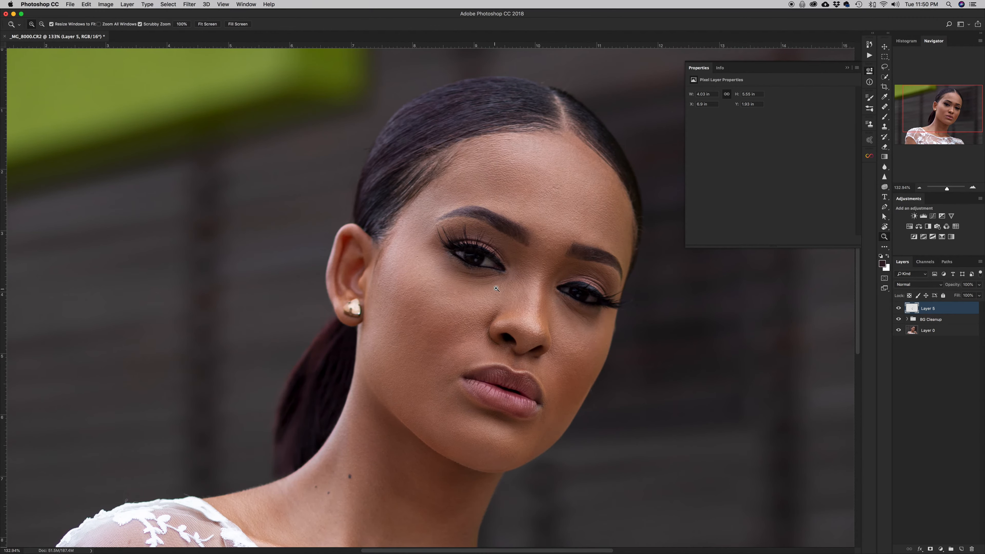
{"action": "left_click_drag", "start_coordinate": [496, 288], "coordinate": [453, 287]}
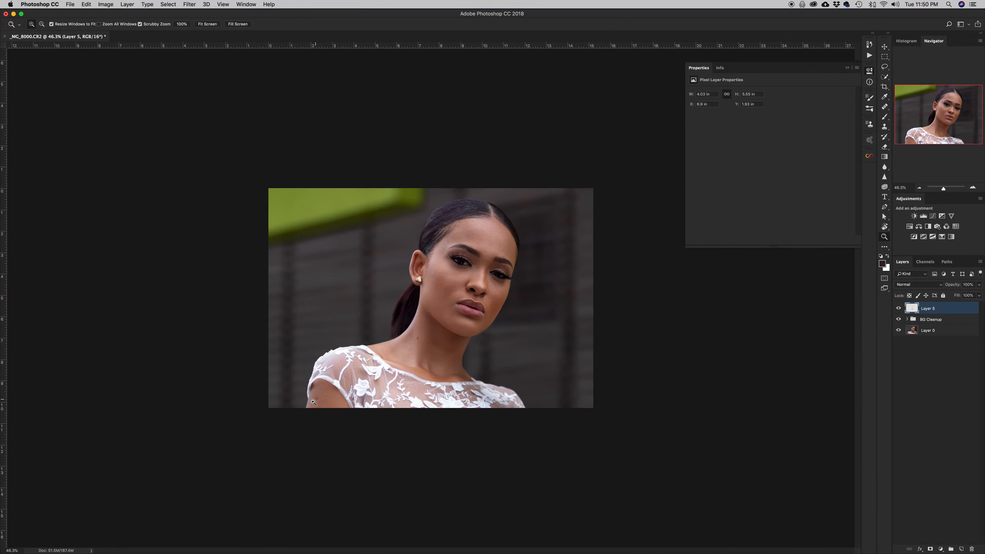
{"action": "left_click_drag", "start_coordinate": [335, 358], "coordinate": [356, 371]}
{"action": "mouse_move", "coordinate": [264, 431]}
{"action": "left_mouse_down"}
{"action": "mouse_move", "coordinate": [283, 431]}
{"action": "mouse_move", "coordinate": [344, 357]}
{"action": "left_mouse_up"}
{"action": "key", "text": "j"}
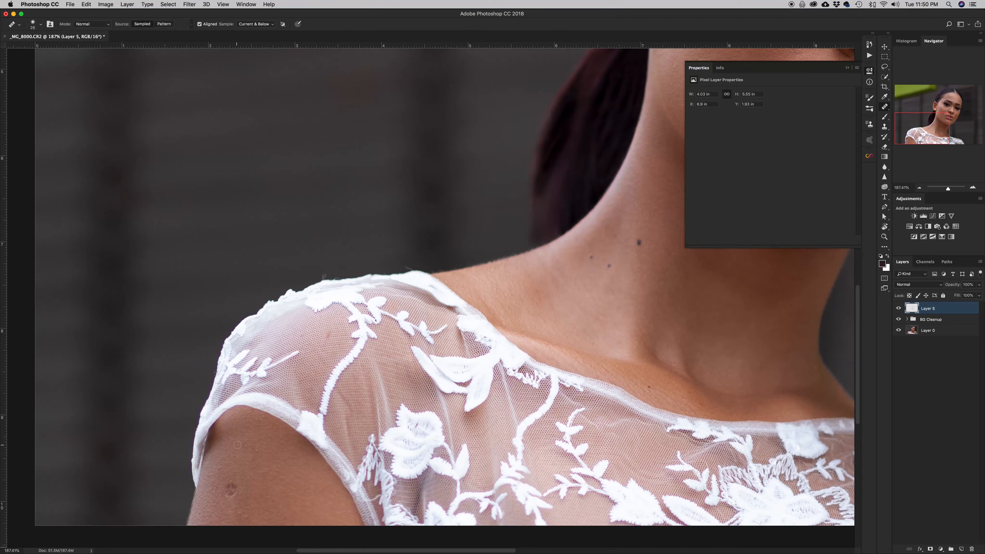
{"action": "left_click", "coordinate": [246, 469], "text": "alt"}
{"action": "left_click_drag", "start_coordinate": [231, 482], "coordinate": [248, 485]}
Clone out stray hairs along the hairline and above the top of the head with the Clone Stamp tool.
{"action": "key", "text": "z"}
{"action": "left_click_drag", "start_coordinate": [289, 411], "coordinate": [278, 411]}
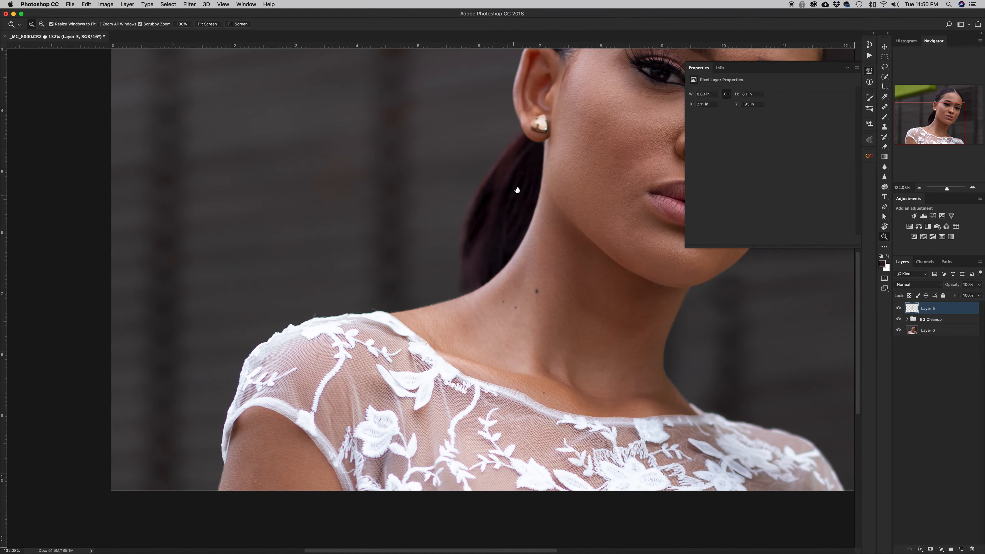
{"action": "left_click_drag", "start_coordinate": [548, 192], "coordinate": [391, 273]}
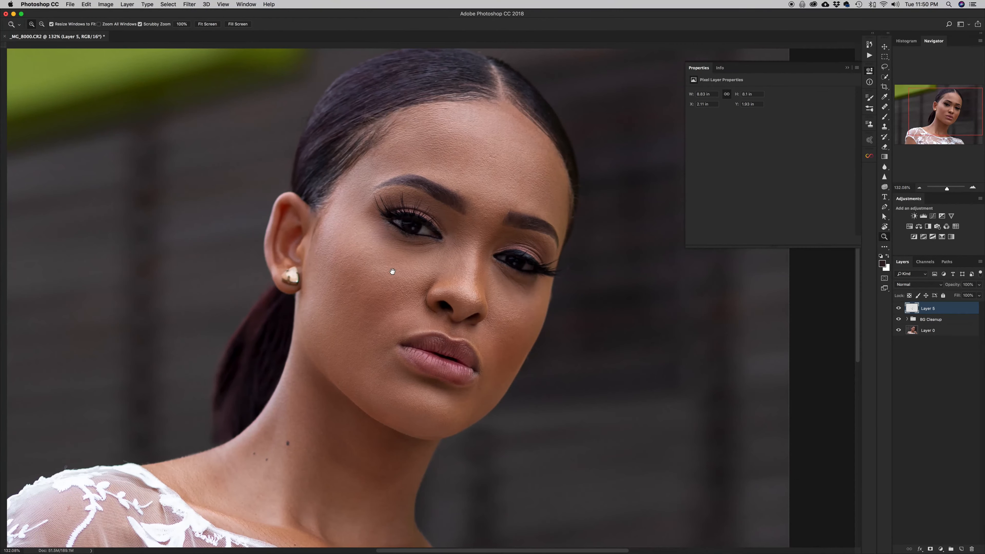
{"action": "left_click_drag", "start_coordinate": [417, 353], "coordinate": [407, 353]}
{"action": "left_click_drag", "start_coordinate": [396, 315], "coordinate": [450, 320]}
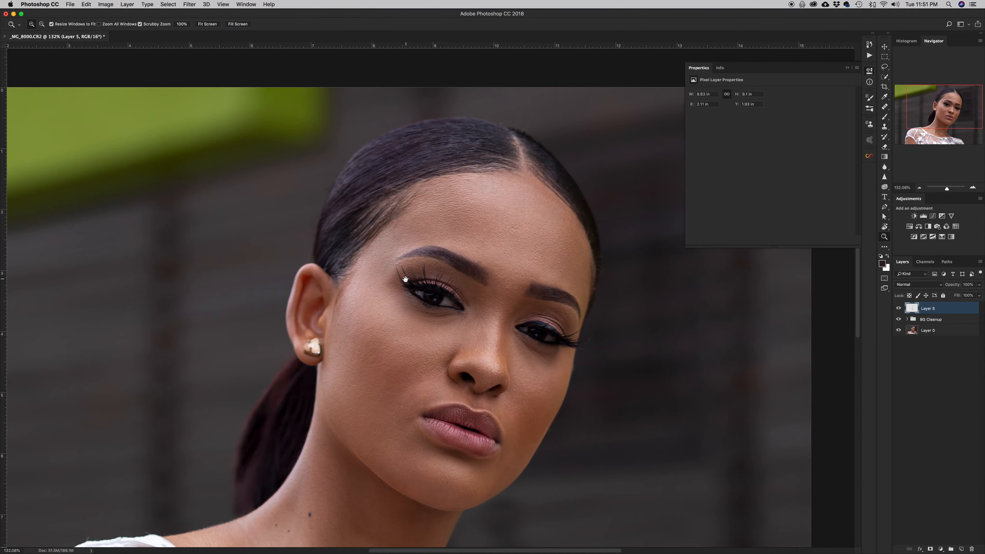
{"action": "left_click_drag", "start_coordinate": [406, 279], "coordinate": [451, 307]}
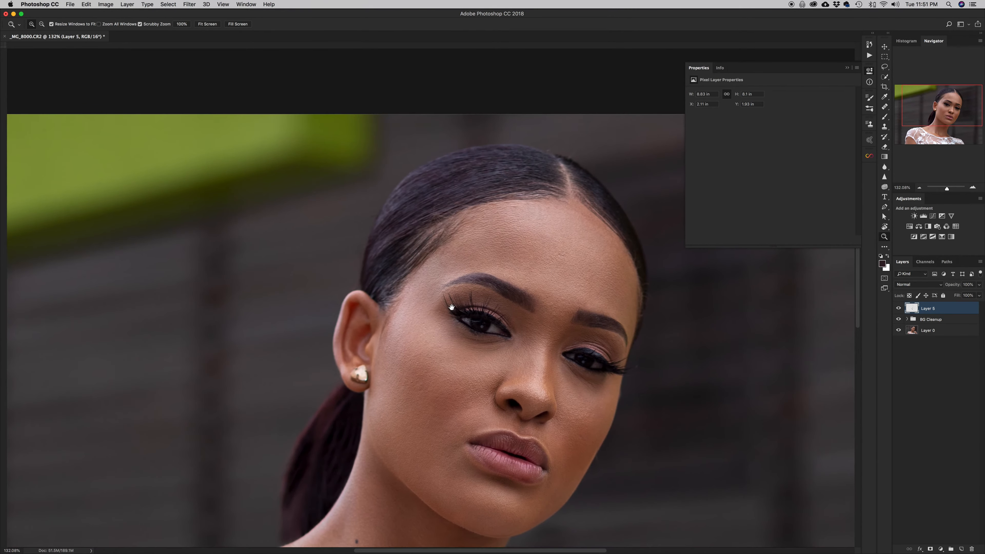
{"action": "key", "text": "super+r"}
{"action": "key", "text": "s"}
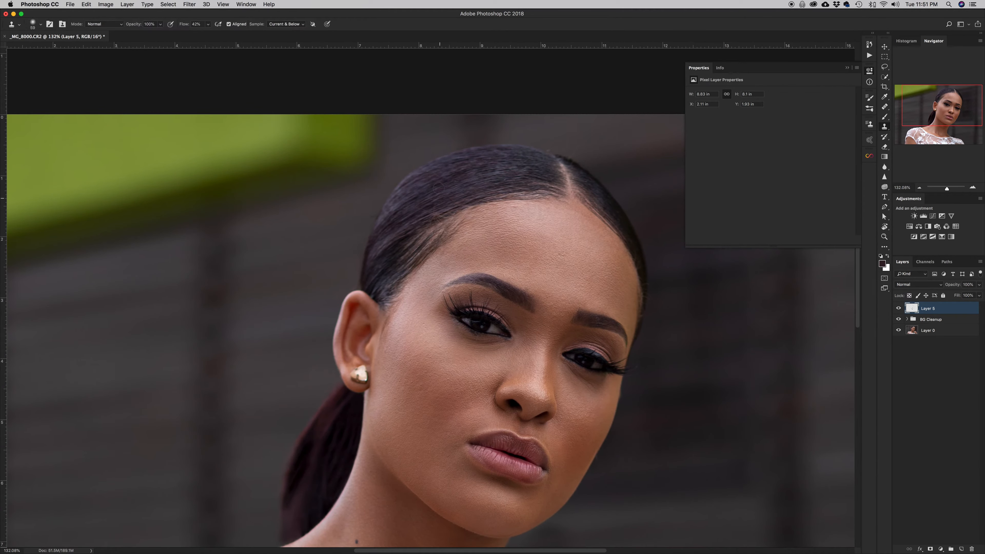
{"action": "left_click", "coordinate": [462, 195], "text": "alt"}
{"action": "left_click_drag", "start_coordinate": [452, 199], "coordinate": [456, 201]}
{"action": "left_click_drag", "start_coordinate": [432, 217], "coordinate": [444, 216]}
{"action": "left_click_drag", "start_coordinate": [571, 156], "coordinate": [582, 135]}
{"action": "left_click", "coordinate": [553, 137], "text": "alt"}
Compare the whole retouched portrait with the original photo by toggling all other layers off and on.
{"action": "key", "text": "z"}
{"action": "left_click_drag", "start_coordinate": [514, 241], "coordinate": [482, 249]}
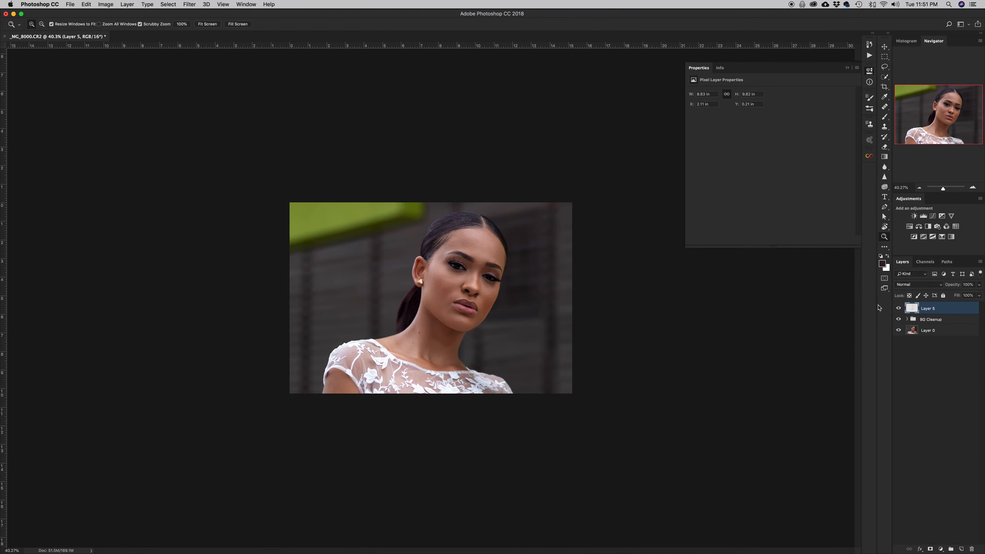
{"action": "left_click", "coordinate": [899, 331], "text": "alt"}
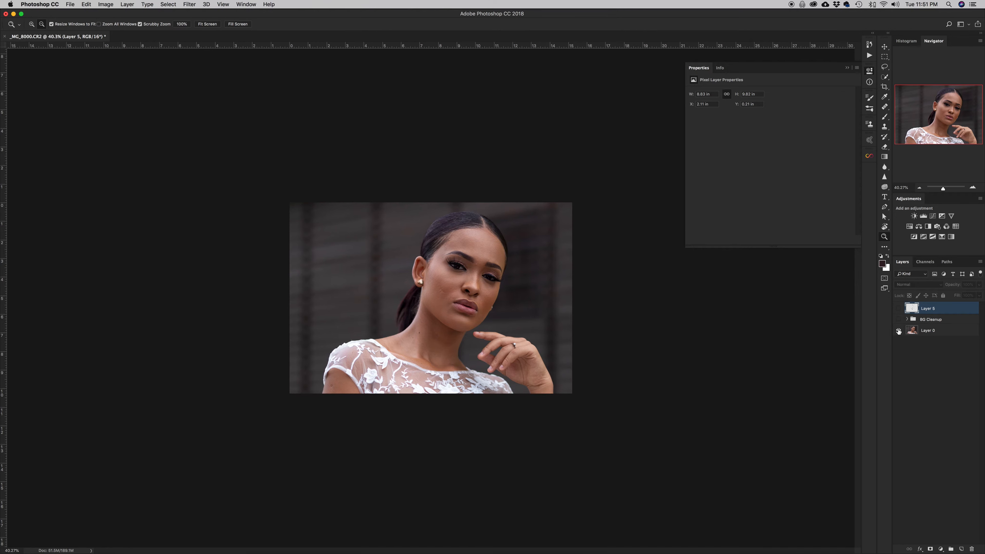
{"action": "left_click", "coordinate": [898, 330], "text": "alt"}
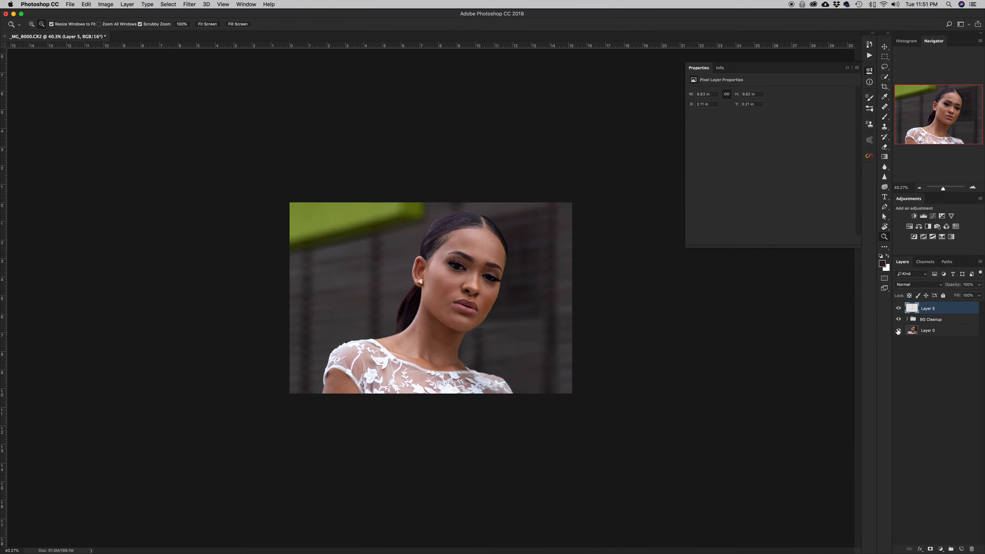
{"action": "left_click", "coordinate": [898, 331], "text": "alt"}
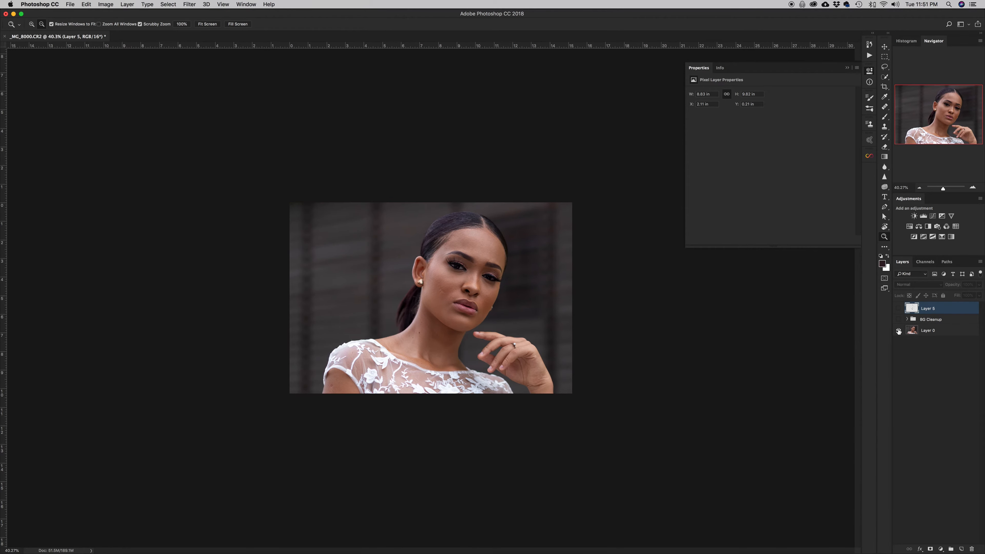
{"action": "left_click", "coordinate": [899, 331], "text": "alt"}
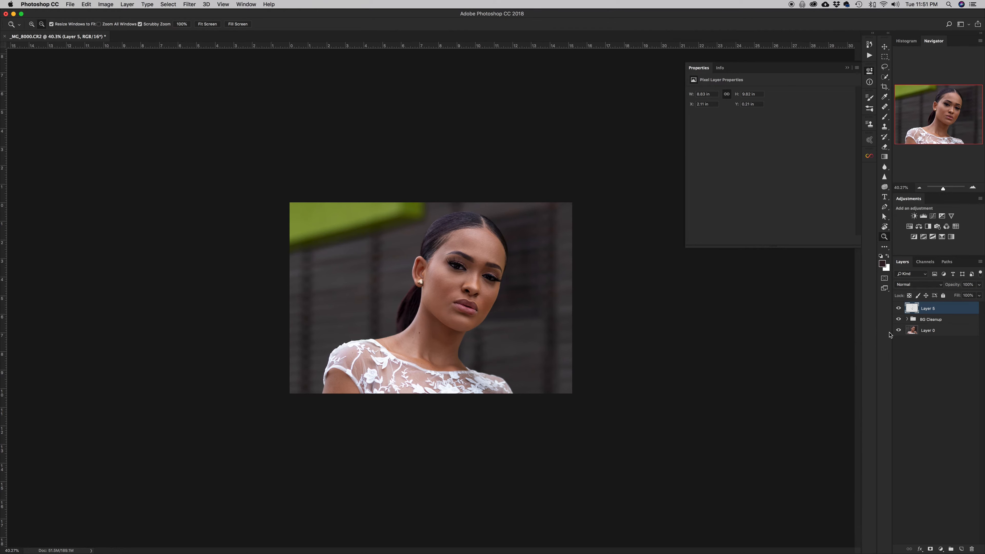
{"action": "left_click", "coordinate": [899, 331], "text": "alt"}
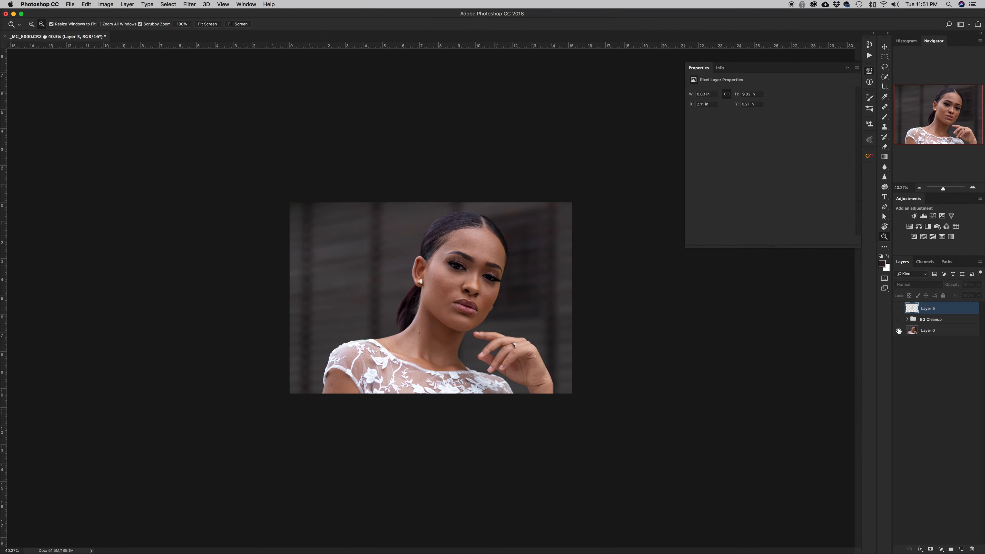
{"action": "left_click", "coordinate": [899, 330], "text": "alt"}
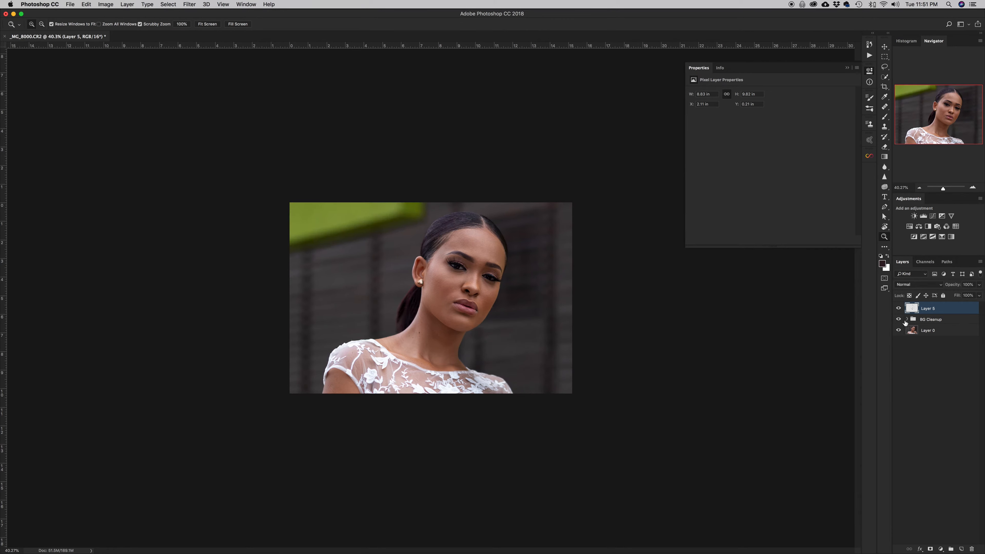
Compare the retouched portrait with the original photo while Layer 1 in the BG Cleanup group is hidden.
{"action": "left_click", "coordinate": [907, 320]}
{"action": "left_click", "coordinate": [899, 368]}
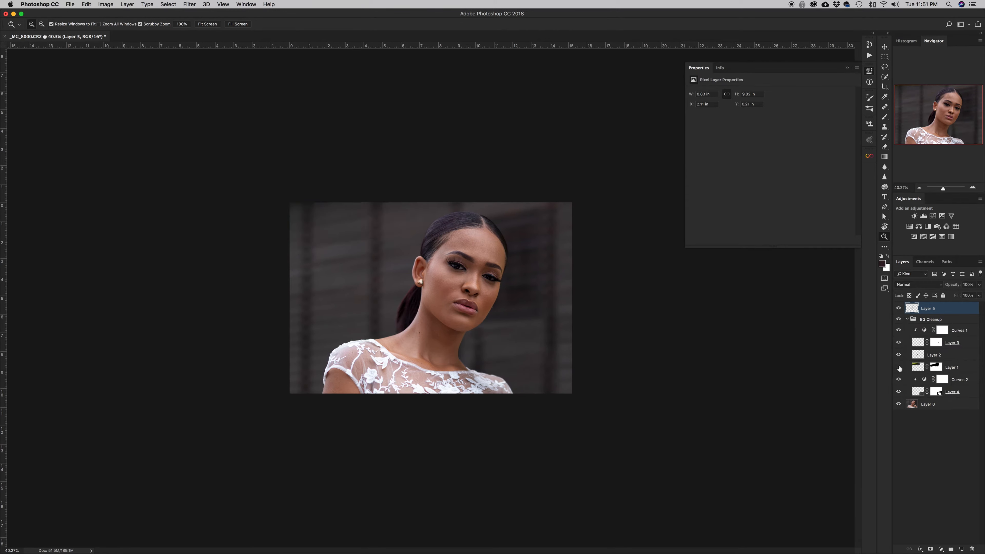
{"action": "left_click", "coordinate": [899, 404], "text": "alt"}
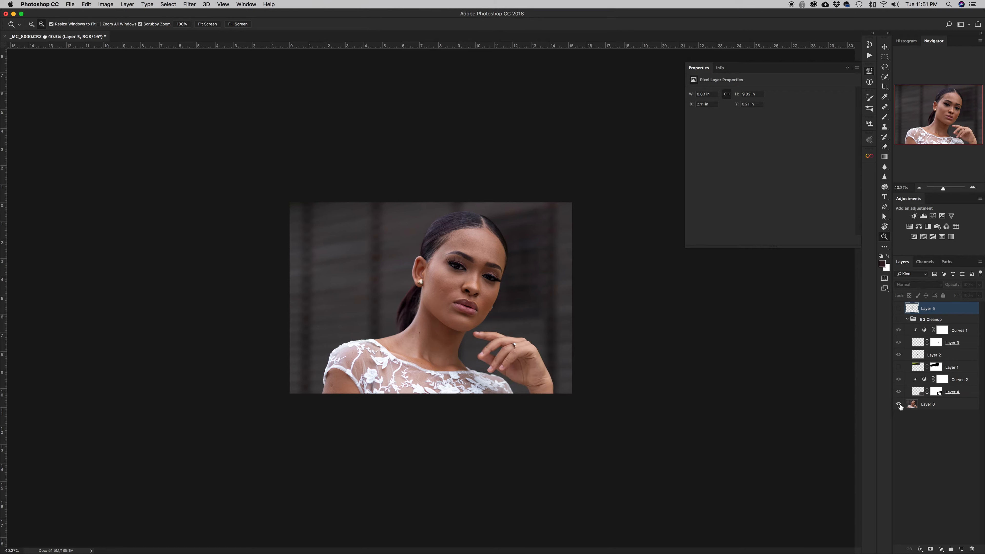
{"action": "left_click", "coordinate": [899, 404], "text": "alt"}
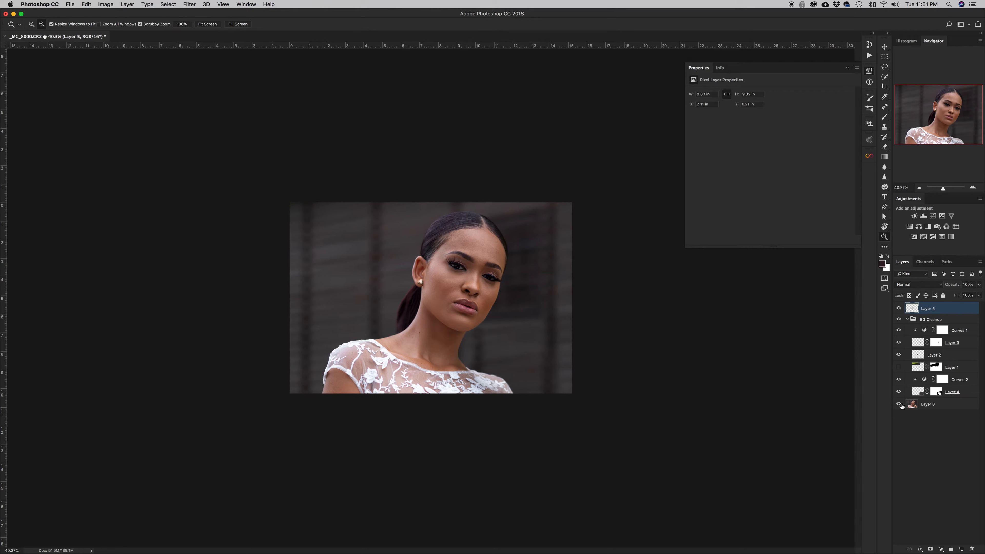
{"action": "left_click", "coordinate": [899, 404], "text": "alt"}
{"action": "left_click", "coordinate": [899, 404], "text": "alt"}
{"action": "left_click", "coordinate": [899, 367]}
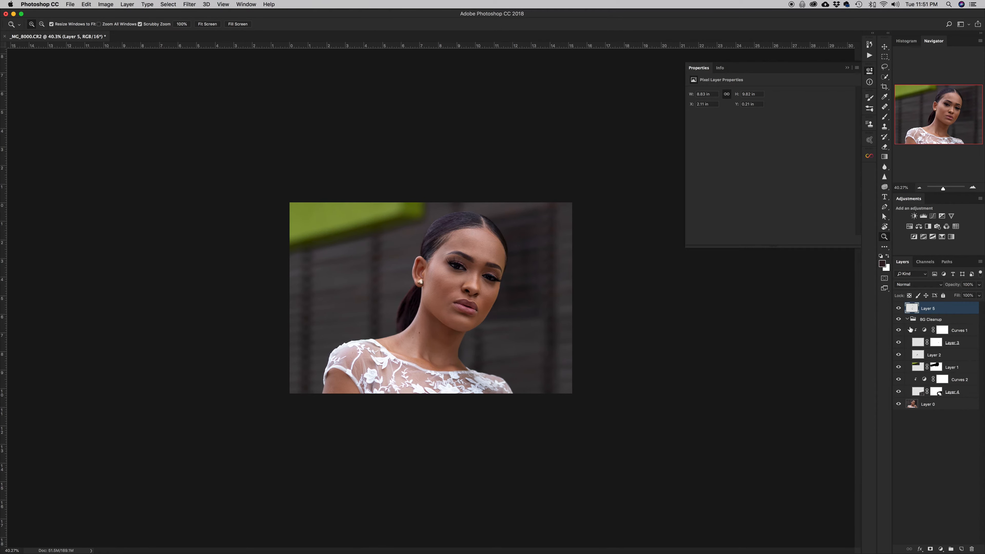
{"action": "left_click", "coordinate": [907, 319]}
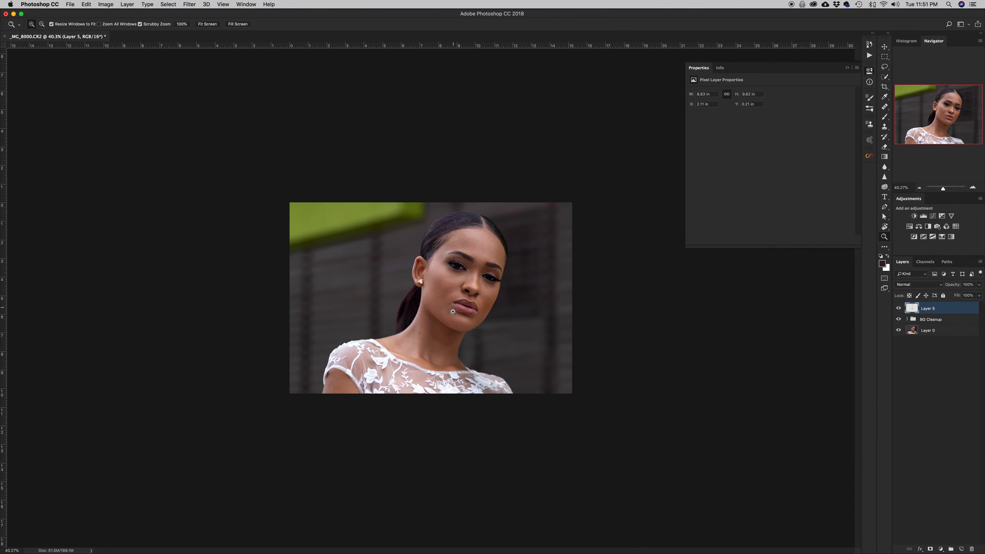
Fill in the sparse hairline at the temple above the visible ear with the Clone Stamp at 50% flow.
{"action": "mouse_move", "coordinate": [425, 337]}
{"action": "left_mouse_down"}
{"action": "mouse_move", "coordinate": [465, 332]}
{"action": "mouse_move", "coordinate": [444, 336]}
{"action": "left_mouse_up"}
{"action": "left_click_drag", "start_coordinate": [467, 206], "coordinate": [481, 205]}
{"action": "mouse_move", "coordinate": [421, 207]}
{"action": "left_mouse_down"}
{"action": "mouse_move", "coordinate": [459, 242]}
{"action": "mouse_move", "coordinate": [451, 220]}
{"action": "mouse_move", "coordinate": [431, 227]}
{"action": "left_mouse_up"}
{"action": "key", "text": "s"}
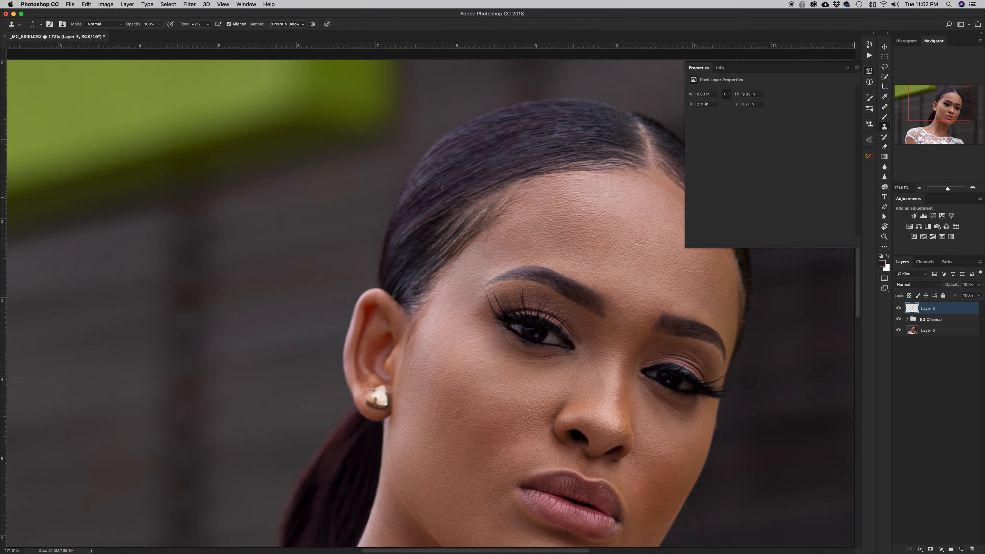
{"action": "left_click", "coordinate": [196, 24]}
{"action": "type", "text": "50"}
{"action": "key", "text": "Return"}
{"action": "left_click", "coordinate": [444, 217], "text": "alt"}
{"action": "left_click_drag", "start_coordinate": [441, 235], "coordinate": [422, 255]}
{"action": "mouse_move", "coordinate": [463, 220]}
{"action": "left_mouse_down"}
{"action": "mouse_move", "coordinate": [439, 246]}
{"action": "mouse_move", "coordinate": [459, 229]}
{"action": "mouse_move", "coordinate": [435, 256]}
{"action": "mouse_move", "coordinate": [458, 236]}
{"action": "mouse_move", "coordinate": [443, 260]}
{"action": "mouse_move", "coordinate": [433, 246]}
{"action": "mouse_move", "coordinate": [426, 273]}
{"action": "left_mouse_up"}
{"action": "left_click", "coordinate": [446, 236], "text": "alt"}
{"action": "left_click", "coordinate": [432, 247], "text": "alt"}
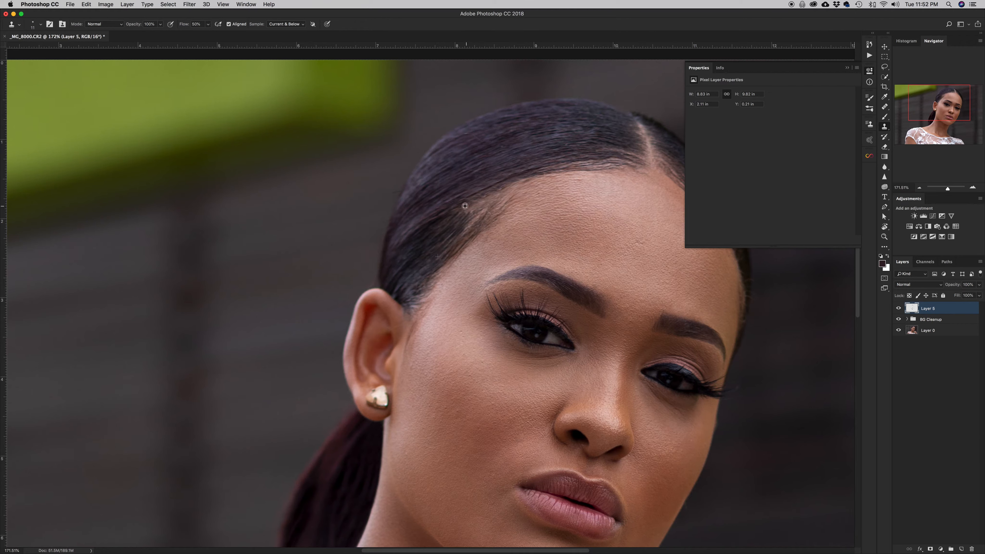
{"action": "left_click_drag", "start_coordinate": [486, 194], "coordinate": [444, 240]}
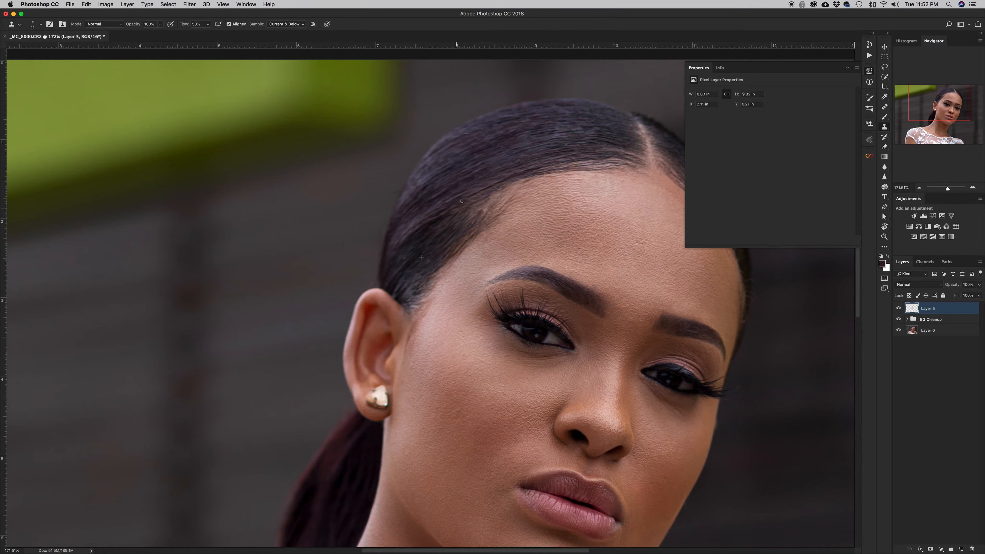
Clone a cleaner hairline along the forehead on the far side of the parting, using freshly sampled sources.
{"action": "scroll", "coordinate": [467, 199], "scroll_direction": "right", "scroll_amount": 4}
{"action": "scroll", "coordinate": [467, 199], "scroll_direction": "up", "scroll_amount": 2}
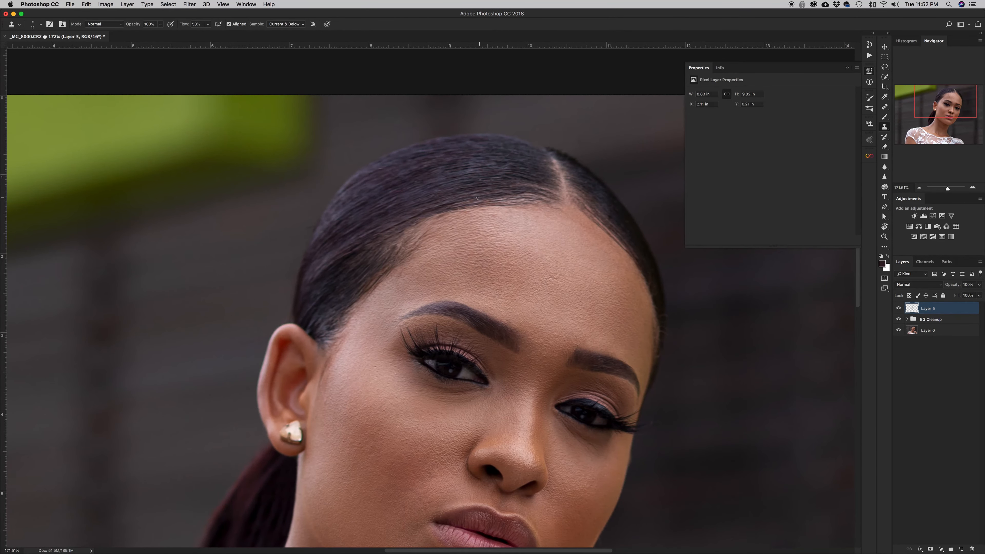
{"action": "scroll", "coordinate": [447, 198], "scroll_direction": "right", "scroll_amount": 4}
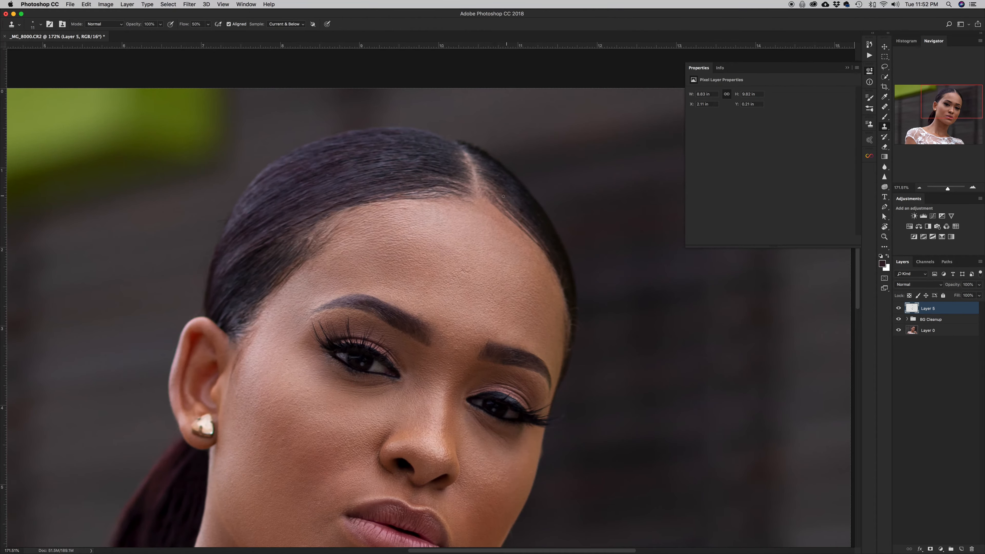
{"action": "left_click", "coordinate": [503, 198], "text": "alt"}
{"action": "left_click", "coordinate": [510, 205], "text": "alt"}
{"action": "left_click_drag", "start_coordinate": [499, 201], "coordinate": [546, 251]}
{"action": "left_click", "coordinate": [530, 218], "text": "alt"}
Clean up the hair edge beside the far temple down to eye level with small Clone Stamp touches.
{"action": "left_click", "coordinate": [572, 296], "text": "alt"}
{"action": "mouse_move", "coordinate": [573, 309]}
{"action": "left_mouse_down"}
{"action": "mouse_move", "coordinate": [568, 299]}
{"action": "mouse_move", "coordinate": [574, 321]}
{"action": "left_mouse_up"}
{"action": "left_click", "coordinate": [573, 295], "text": "alt"}
{"action": "left_click", "coordinate": [571, 293], "text": "alt"}
{"action": "left_click", "coordinate": [574, 306], "text": "alt"}
{"action": "left_click", "coordinate": [588, 322], "text": "alt"}
{"action": "left_click", "coordinate": [582, 322]}
{"action": "left_click_drag", "start_coordinate": [579, 326], "coordinate": [579, 330]}
{"action": "left_click", "coordinate": [568, 356], "text": "alt"}
{"action": "left_click", "coordinate": [571, 349]}
{"action": "key", "text": "z"}
{"action": "left_click_drag", "start_coordinate": [440, 313], "coordinate": [406, 312]}
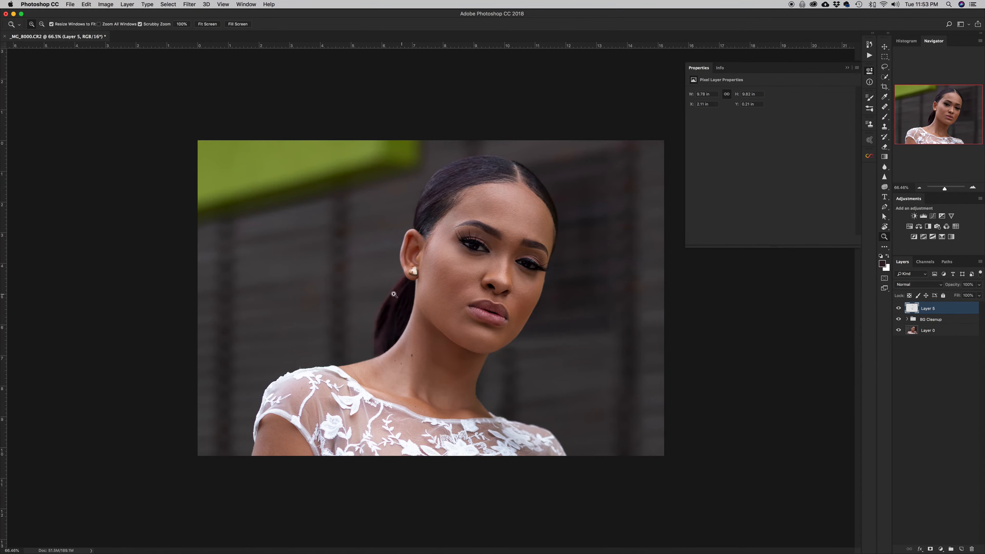
{"action": "left_click_drag", "start_coordinate": [399, 261], "coordinate": [392, 261]}
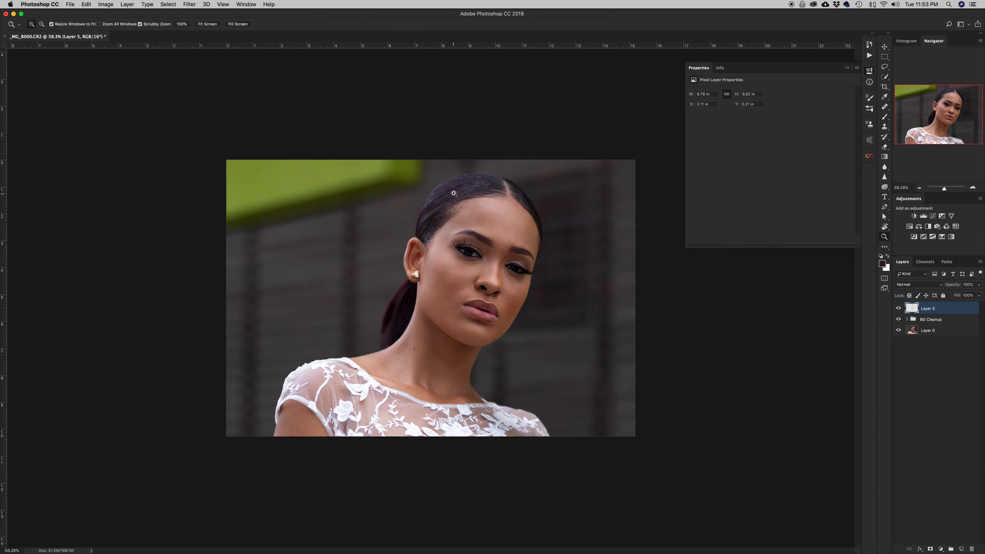
Try to even out the forehead hairline around the parting with the Clone Stamp.
{"action": "left_click_drag", "start_coordinate": [495, 184], "coordinate": [523, 186]}
{"action": "key", "text": "s"}
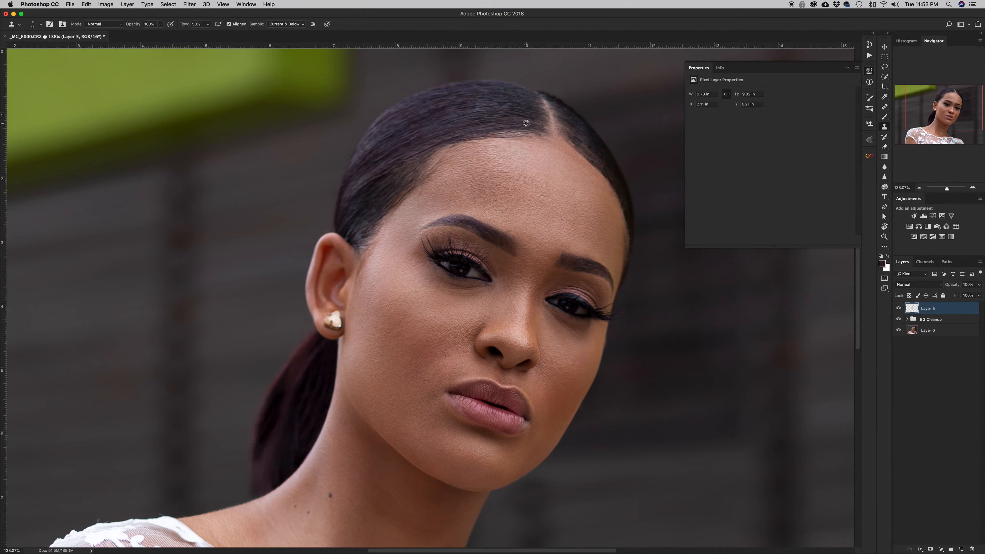
{"action": "mouse_move", "coordinate": [490, 135]}
{"action": "left_mouse_down"}
{"action": "mouse_move", "coordinate": [538, 135]}
{"action": "mouse_move", "coordinate": [596, 159]}
{"action": "left_mouse_up"}
{"action": "key", "text": "super+alt+z"}
{"action": "key", "text": "super+alt+z"}
{"action": "key", "text": "super+alt+z"}
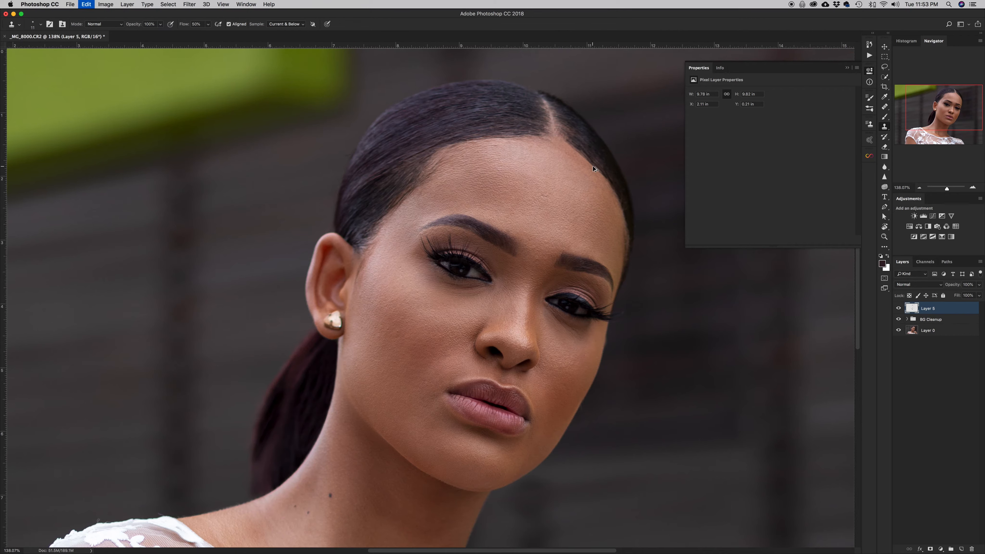
{"action": "key", "text": "super+alt+z"}
Heal the skin between the eyebrows with the Healing Brush, sampling clean skin near the nose bridge.
{"action": "key", "text": "z"}
{"action": "left_click_drag", "start_coordinate": [590, 171], "coordinate": [544, 173]}
{"action": "left_click_drag", "start_coordinate": [481, 297], "coordinate": [468, 295]}
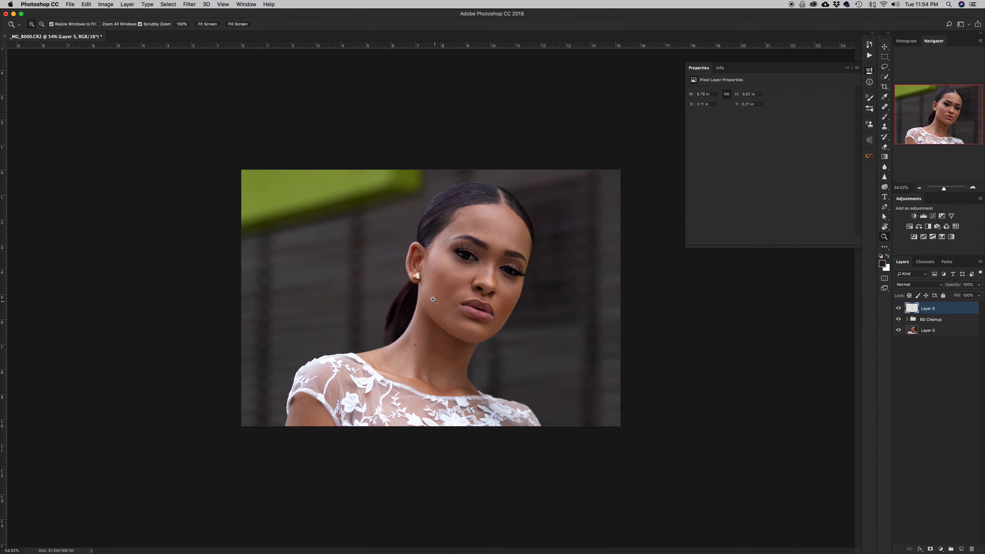
{"action": "left_click_drag", "start_coordinate": [484, 251], "coordinate": [522, 250]}
{"action": "key", "text": "j"}
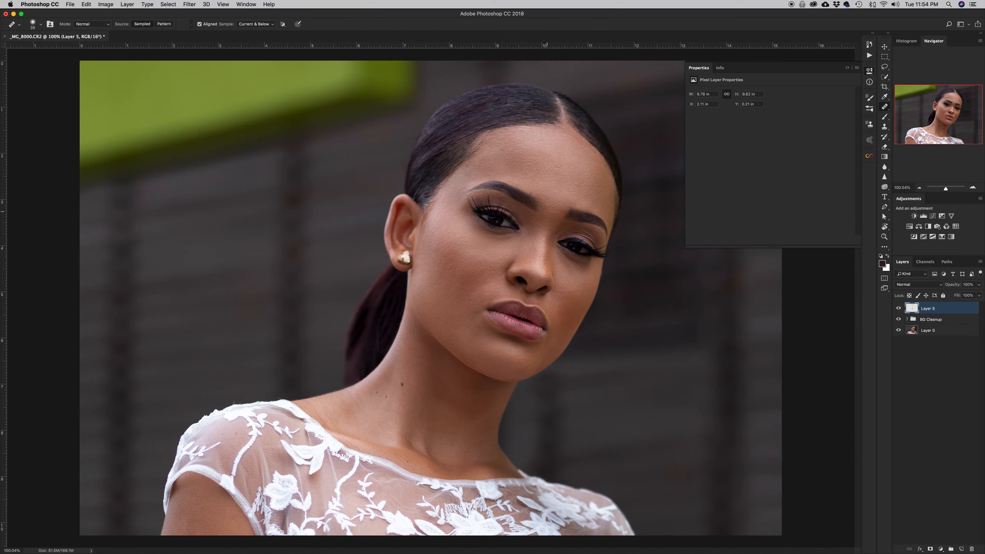
{"action": "left_click_drag", "start_coordinate": [550, 215], "coordinate": [543, 215]}
{"action": "left_click", "coordinate": [544, 228], "text": "alt"}
{"action": "key", "text": "z"}
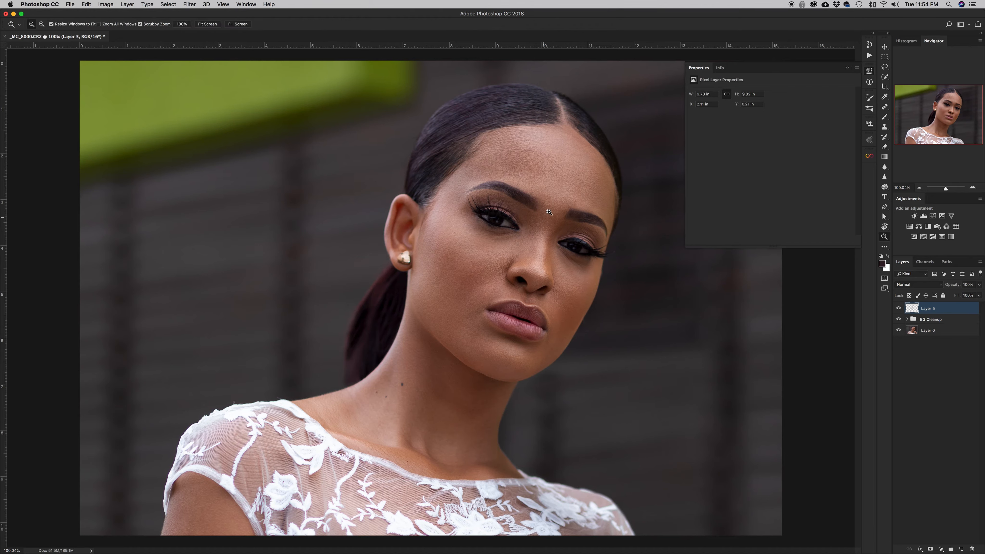
{"action": "left_click_drag", "start_coordinate": [545, 220], "coordinate": [511, 220]}
{"action": "left_click_drag", "start_coordinate": [476, 270], "coordinate": [501, 238]}
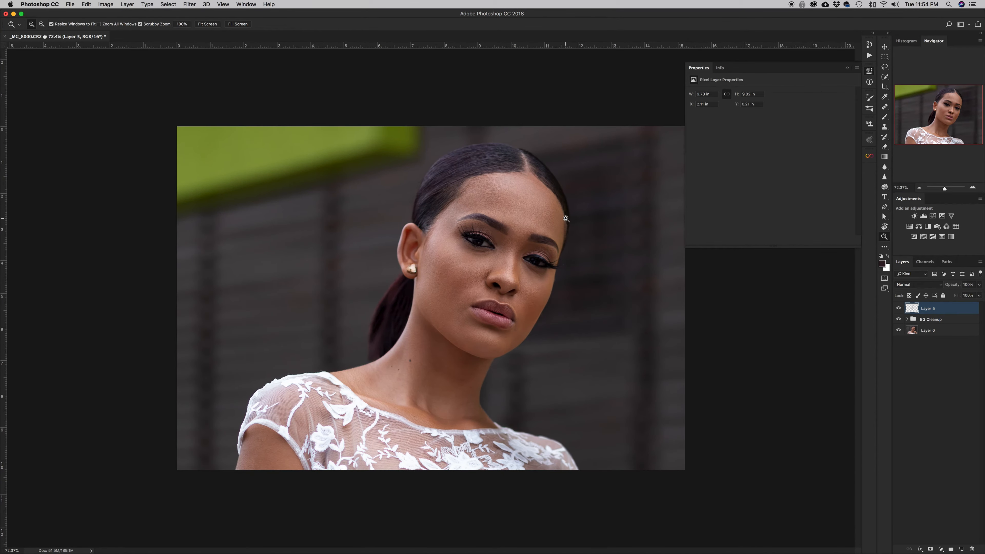
Clean up the far cheek's edge against the background with the Clone Stamp and review the whole portrait.
{"action": "mouse_move", "coordinate": [548, 219]}
{"action": "left_mouse_down"}
{"action": "mouse_move", "coordinate": [564, 222]}
{"action": "mouse_move", "coordinate": [534, 231]}
{"action": "left_mouse_up"}
{"action": "mouse_move", "coordinate": [520, 292]}
{"action": "left_mouse_down"}
{"action": "mouse_move", "coordinate": [565, 282]}
{"action": "mouse_move", "coordinate": [540, 254]}
{"action": "left_mouse_up"}
{"action": "key", "text": "s"}
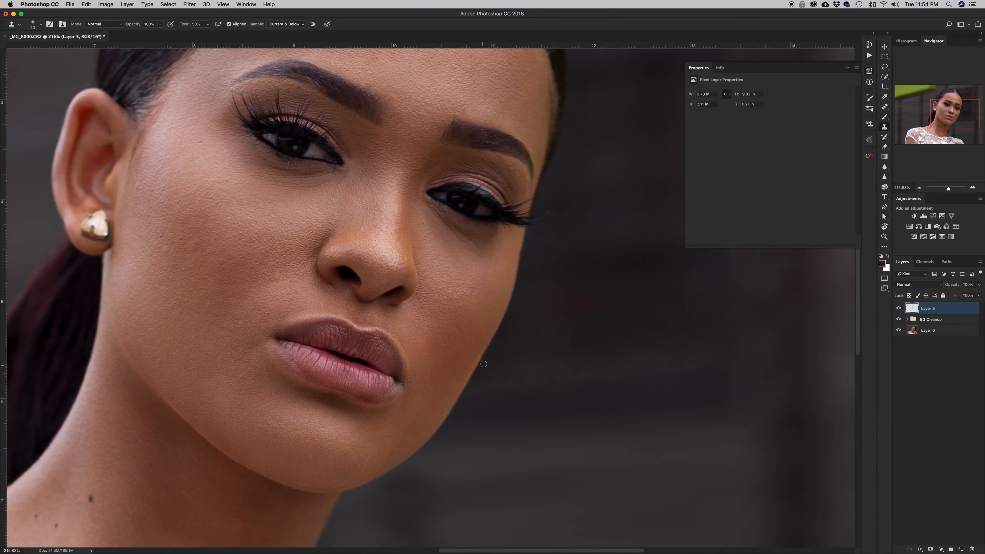
{"action": "key", "text": "z"}
{"action": "left_click_drag", "start_coordinate": [506, 322], "coordinate": [483, 297]}
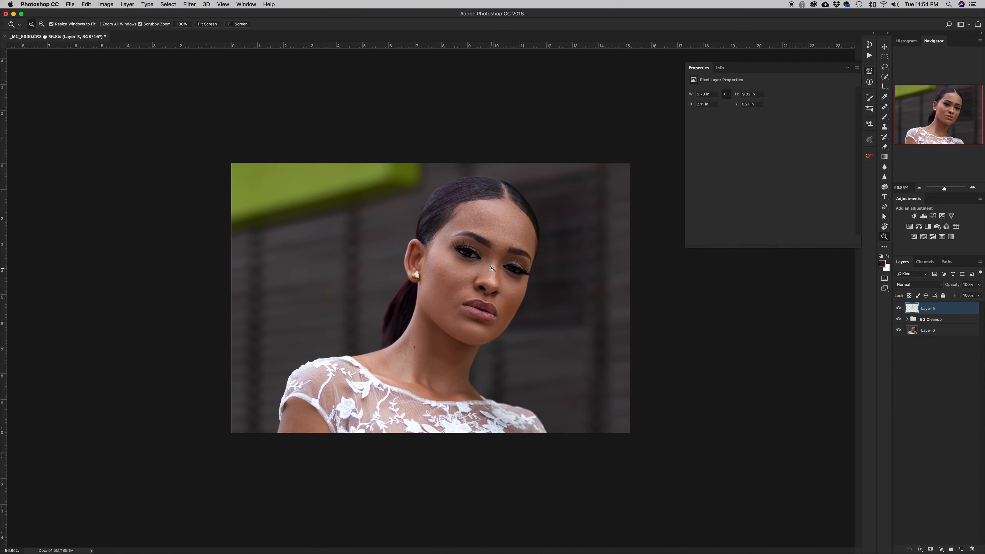
{"action": "left_click_drag", "start_coordinate": [477, 247], "coordinate": [501, 241]}
{"action": "left_click", "coordinate": [501, 241], "text": "alt"}
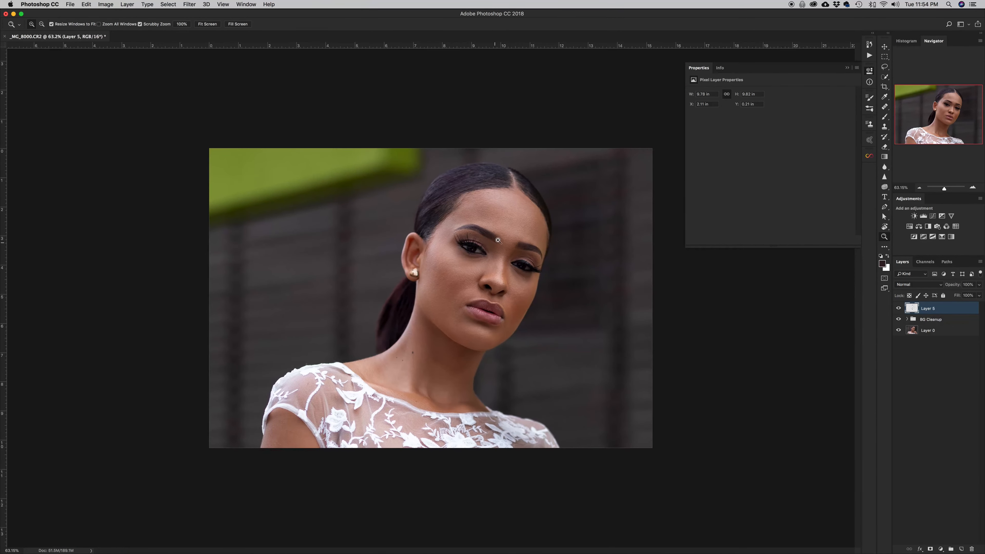
Run the Frequency 16 bit action to start frequency separation.
{"action": "left_click", "coordinate": [869, 55]}
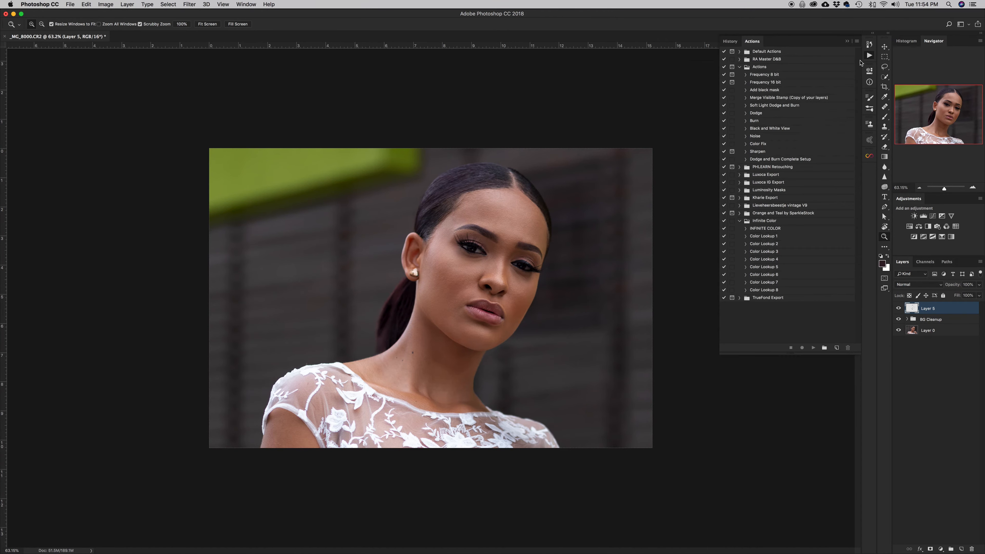
{"action": "left_click", "coordinate": [763, 82]}
{"action": "left_click", "coordinate": [740, 221]}
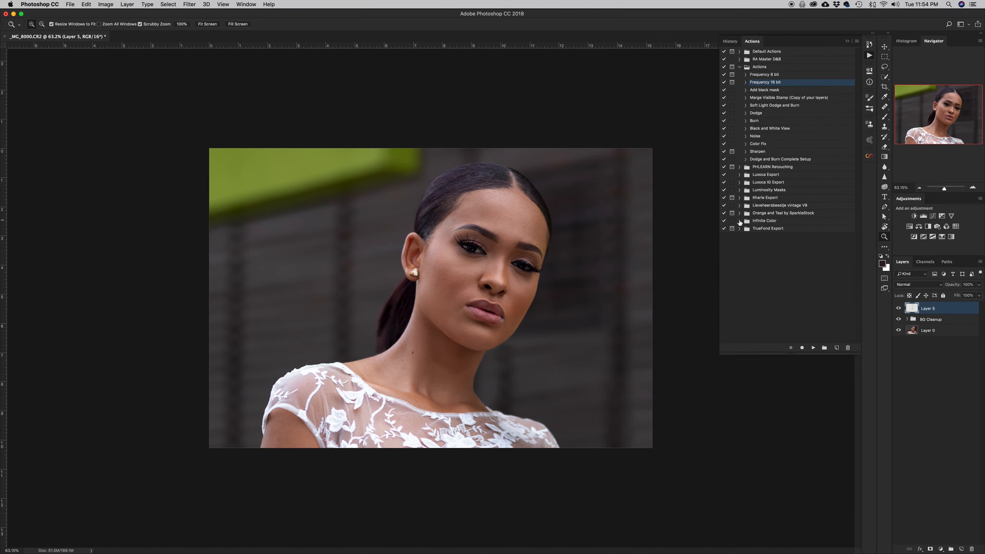
{"action": "left_click", "coordinate": [813, 347]}
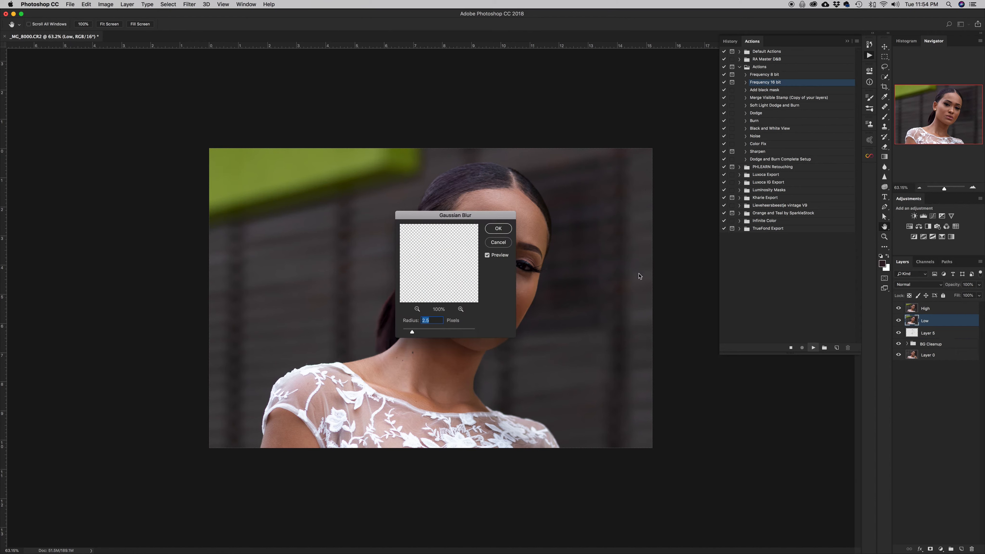
Set the Gaussian Blur radius for the Low layer to 3.1 pixels while previewing the eye area, and apply it.
{"action": "left_click_drag", "start_coordinate": [485, 215], "coordinate": [617, 225]}
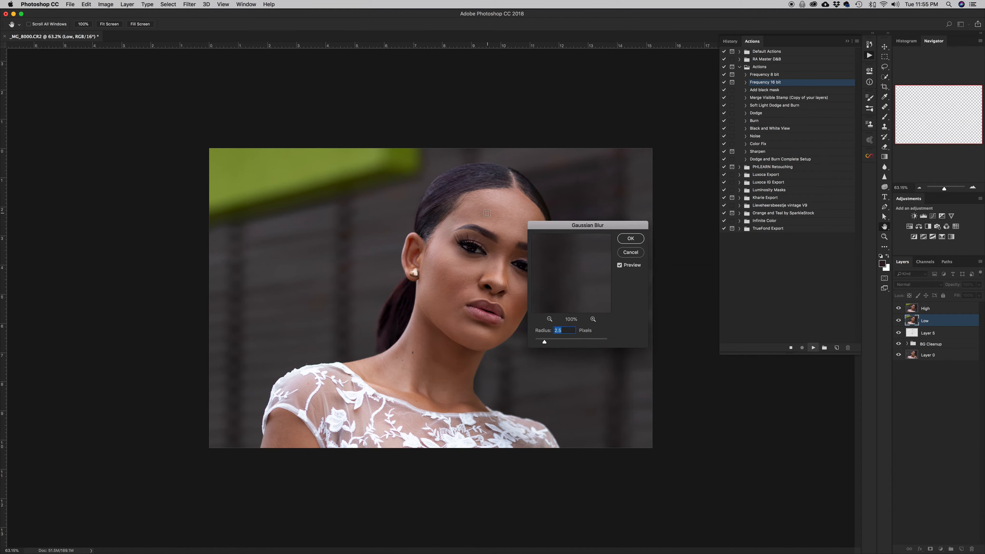
{"action": "left_click", "coordinate": [522, 228]}
{"action": "mouse_move", "coordinate": [580, 271]}
{"action": "left_mouse_down"}
{"action": "mouse_move", "coordinate": [569, 268]}
{"action": "mouse_move", "coordinate": [583, 268]}
{"action": "left_mouse_up"}
{"action": "key", "text": "Up"}
{"action": "key", "text": "Up"}
{"action": "key", "text": "Up"}
{"action": "key", "text": "Up"}
{"action": "key", "text": "Up"}
{"action": "key", "text": "Up"}
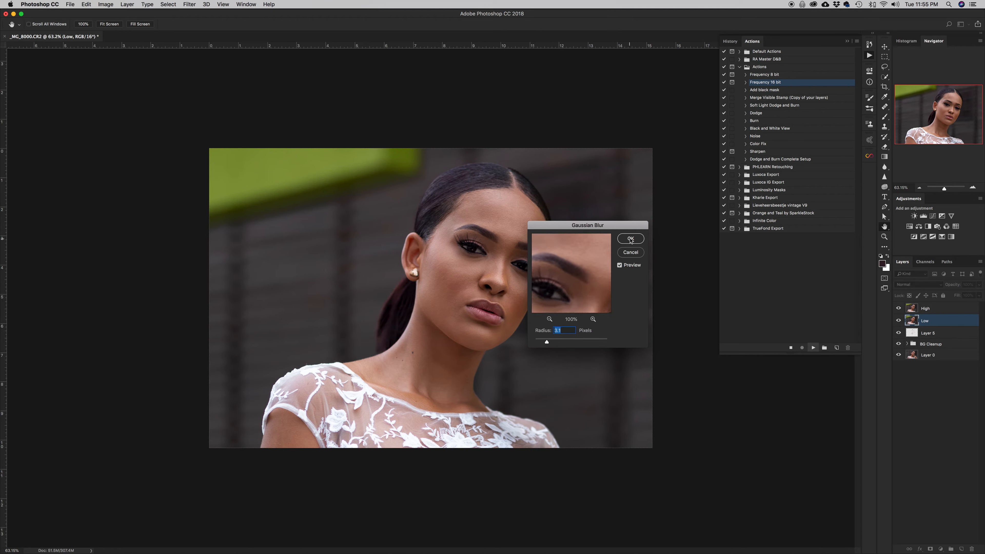
{"action": "key", "text": "Return"}
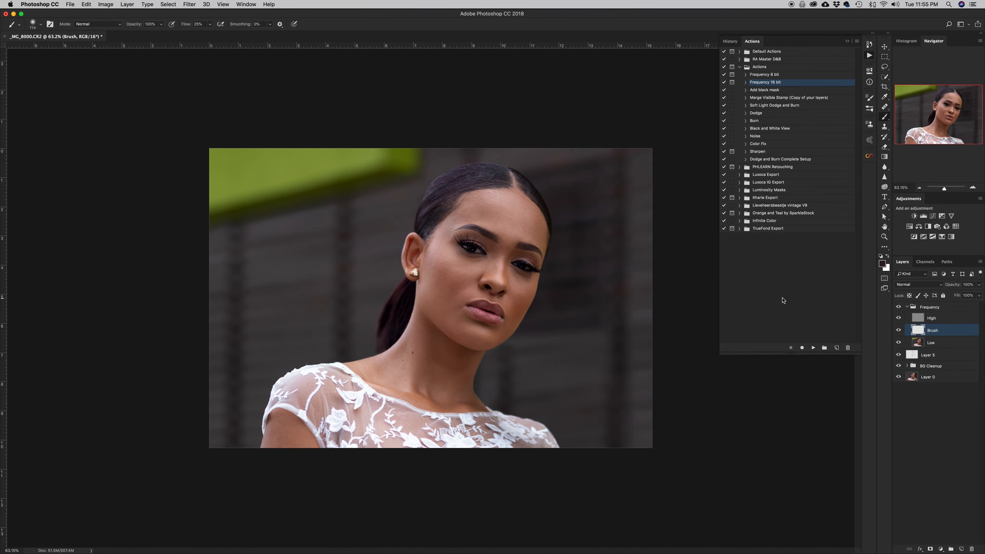
Duplicate the Low layer inside the Frequency group.
{"action": "left_click", "coordinate": [909, 342]}
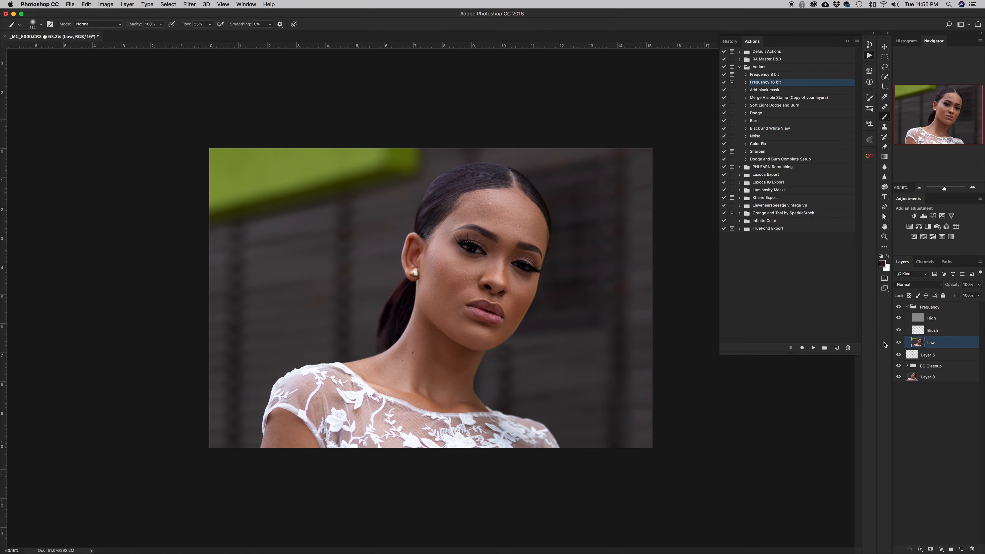
{"action": "key", "text": "super+j"}
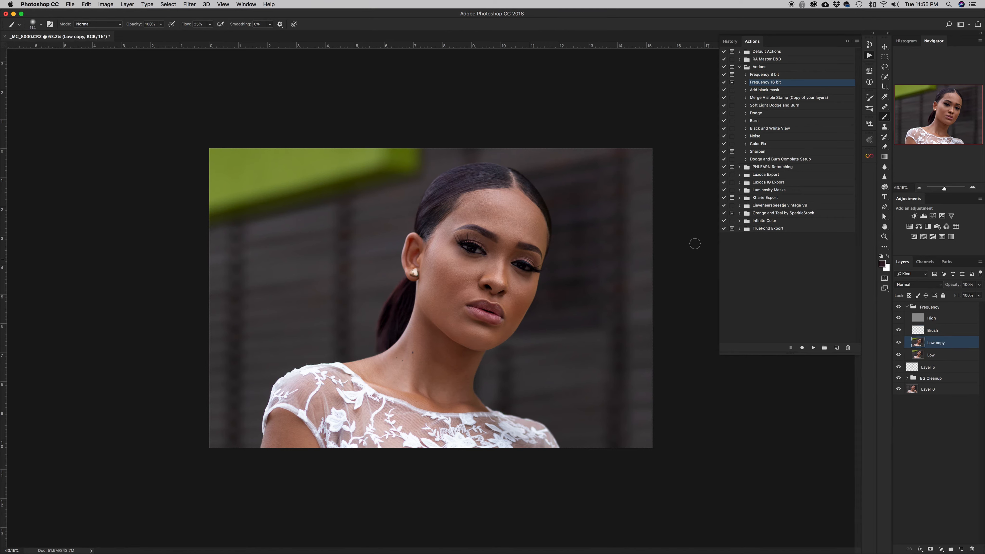
{"action": "left_click", "coordinate": [847, 41]}
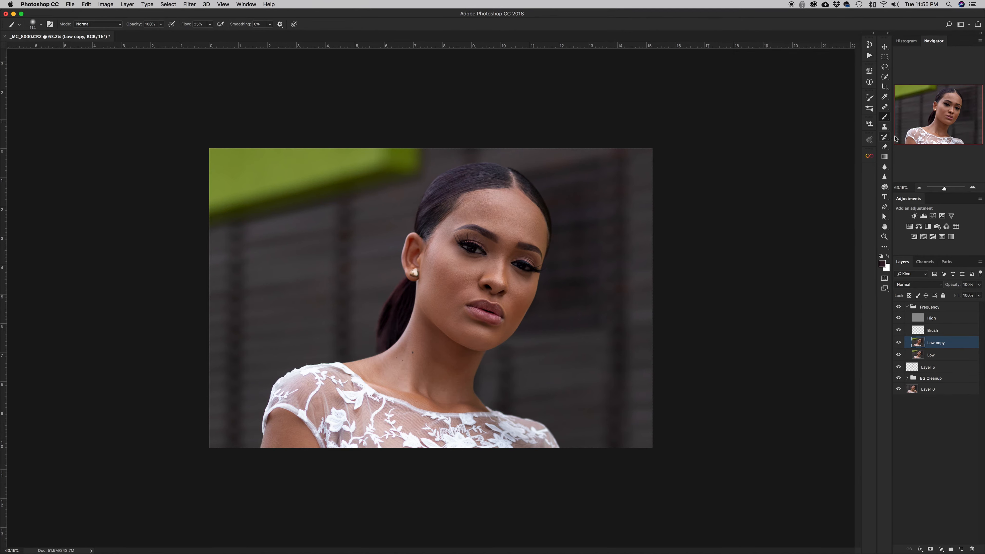
Blend the forehead skin tones on the Low copy layer with the Mixer Brush and compare with the layer hidden.
{"action": "left_click", "coordinate": [887, 115]}
{"action": "left_click", "coordinate": [919, 134]}
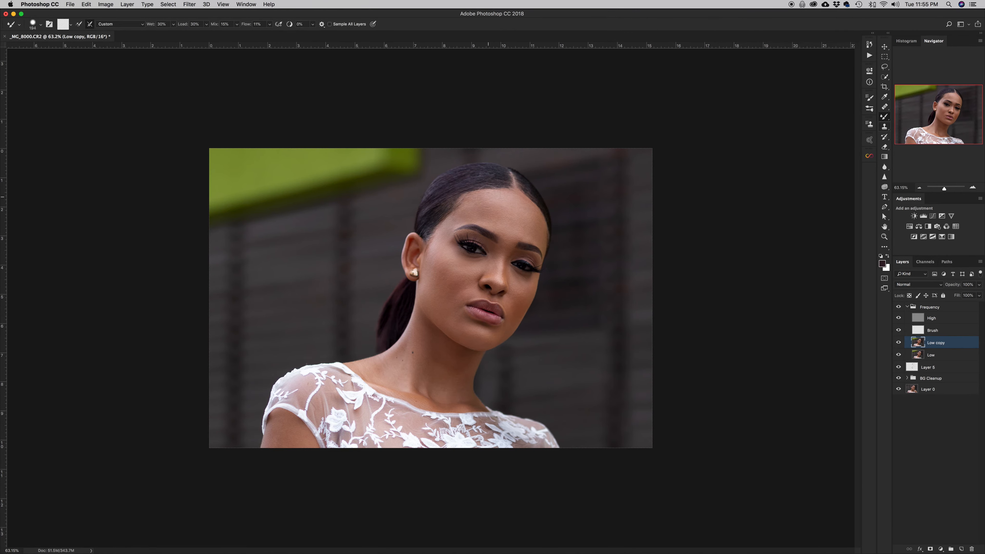
{"action": "mouse_move", "coordinate": [482, 210]}
{"action": "left_mouse_down"}
{"action": "mouse_move", "coordinate": [470, 209]}
{"action": "mouse_move", "coordinate": [491, 204]}
{"action": "mouse_move", "coordinate": [480, 205]}
{"action": "left_mouse_up"}
{"action": "left_click_drag", "start_coordinate": [537, 214], "coordinate": [533, 229]}
{"action": "left_click", "coordinate": [899, 343]}
{"action": "left_click", "coordinate": [898, 343]}
{"action": "left_click", "coordinate": [898, 343]}
{"action": "left_click", "coordinate": [898, 343]}
Resize the Mixer Brush, blend the skin tones on the cheeks, chin and jaw, and compare with the Low copy layer hidden.
{"action": "left_click_drag", "start_coordinate": [439, 261], "coordinate": [447, 261], "text": "ctrl+alt"}
{"action": "left_click_drag", "start_coordinate": [460, 257], "coordinate": [449, 255], "text": "ctrl+alt"}
{"action": "mouse_move", "coordinate": [504, 264]}
{"action": "left_mouse_down", "text": "ctrl+alt"}
{"action": "mouse_move", "coordinate": [513, 263]}
{"action": "mouse_move", "coordinate": [508, 252]}
{"action": "mouse_move", "coordinate": [520, 277]}
{"action": "left_mouse_up", "text": "ctrl+alt"}
{"action": "mouse_move", "coordinate": [519, 275]}
{"action": "left_mouse_down"}
{"action": "mouse_move", "coordinate": [534, 279]}
{"action": "mouse_move", "coordinate": [508, 300]}
{"action": "left_mouse_up"}
{"action": "mouse_move", "coordinate": [496, 340]}
{"action": "left_mouse_down"}
{"action": "mouse_move", "coordinate": [468, 345]}
{"action": "mouse_move", "coordinate": [430, 313]}
{"action": "mouse_move", "coordinate": [442, 330]}
{"action": "mouse_move", "coordinate": [424, 293]}
{"action": "left_mouse_up"}
{"action": "mouse_move", "coordinate": [450, 298]}
{"action": "left_mouse_down"}
{"action": "mouse_move", "coordinate": [460, 311]}
{"action": "mouse_move", "coordinate": [446, 307]}
{"action": "mouse_move", "coordinate": [448, 318]}
{"action": "left_mouse_up"}
{"action": "left_click", "coordinate": [899, 343]}
{"action": "left_click", "coordinate": [899, 343]}
{"action": "left_click", "coordinate": [899, 343]}
{"action": "left_click", "coordinate": [899, 343]}
{"action": "left_click", "coordinate": [899, 343]}
{"action": "left_click", "coordinate": [899, 343]}
Blend the skin tones on the neck, collarbone area and upper arm with the Mixer Brush, and compare with the Low copy layer hidden.
{"action": "key", "text": "z"}
{"action": "left_click_drag", "start_coordinate": [484, 279], "coordinate": [462, 280]}
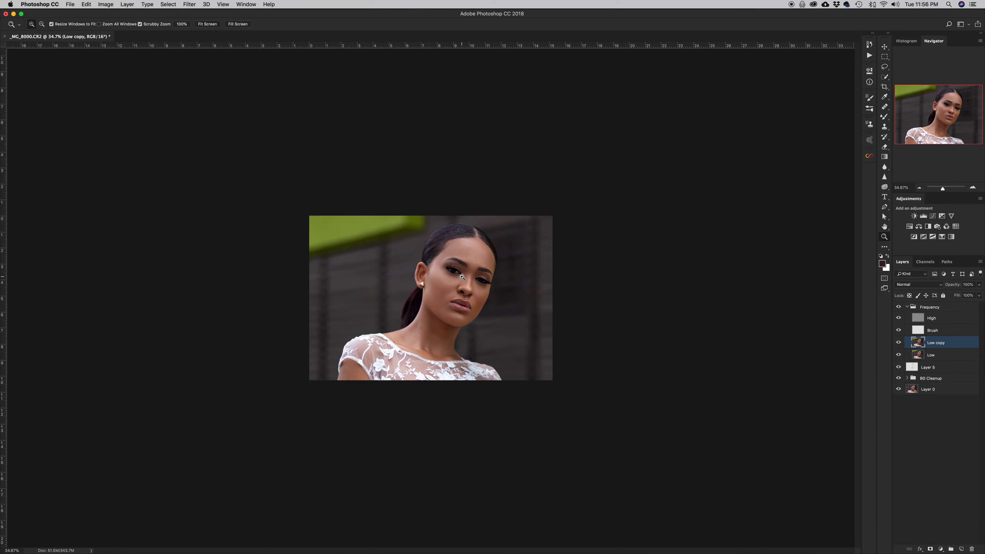
{"action": "key", "text": "b"}
{"action": "left_click_drag", "start_coordinate": [437, 327], "coordinate": [429, 325]}
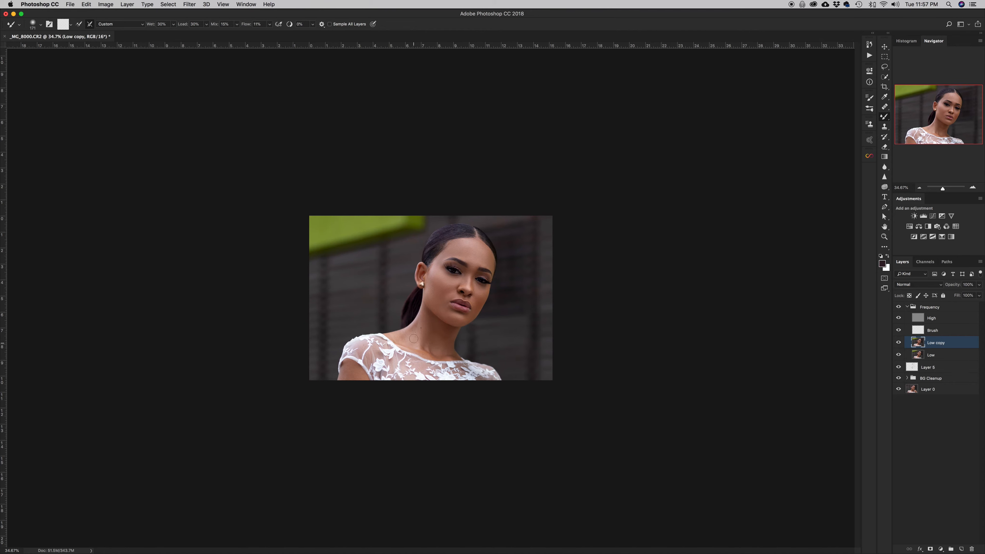
{"action": "left_click_drag", "start_coordinate": [415, 337], "coordinate": [408, 337]}
{"action": "left_click_drag", "start_coordinate": [341, 375], "coordinate": [348, 368]}
{"action": "left_click", "coordinate": [900, 343]}
{"action": "left_click", "coordinate": [898, 342]}
{"action": "left_click", "coordinate": [899, 343]}
{"action": "left_click", "coordinate": [899, 343]}
{"action": "left_click", "coordinate": [899, 343]}
{"action": "left_click", "coordinate": [898, 344]}
Partially erase the blending on the neck of the Low copy layer with the Eraser at 19% flow, and compare with the layer hidden.
{"action": "key", "text": "e"}
{"action": "left_click_drag", "start_coordinate": [439, 323], "coordinate": [464, 323]}
{"action": "left_click_drag", "start_coordinate": [156, 25], "coordinate": [123, 29]}
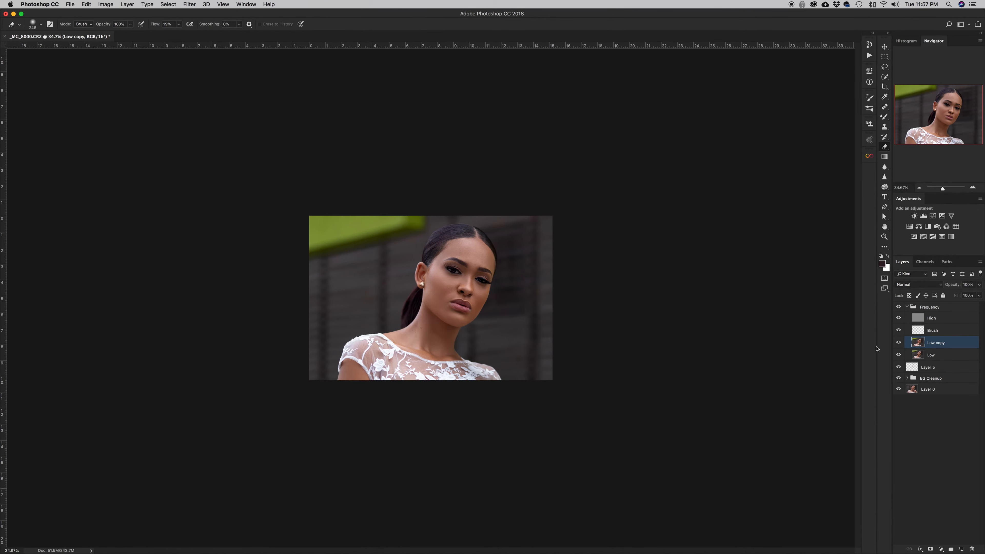
{"action": "left_click", "coordinate": [899, 343]}
{"action": "left_click", "coordinate": [899, 344]}
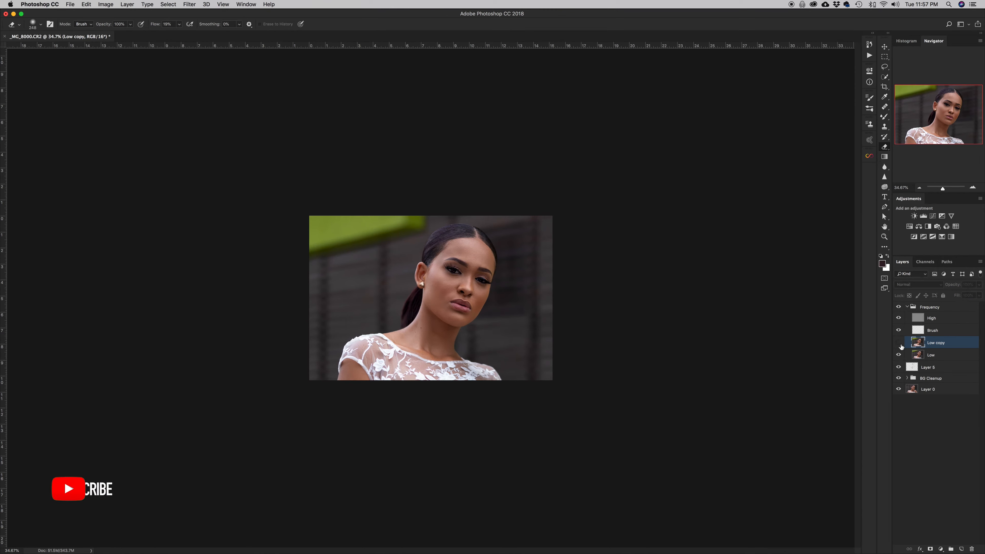
{"action": "mouse_move", "coordinate": [456, 344]}
{"action": "left_mouse_down"}
{"action": "mouse_move", "coordinate": [434, 345]}
{"action": "mouse_move", "coordinate": [451, 336]}
{"action": "mouse_move", "coordinate": [437, 337]}
{"action": "left_mouse_up"}
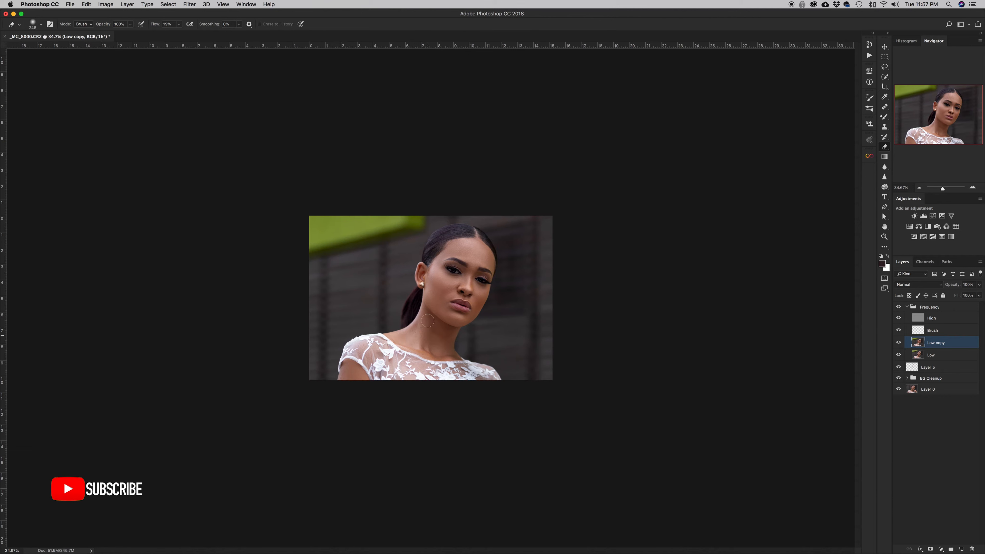
{"action": "left_click", "coordinate": [899, 343]}
{"action": "left_click", "coordinate": [899, 343]}
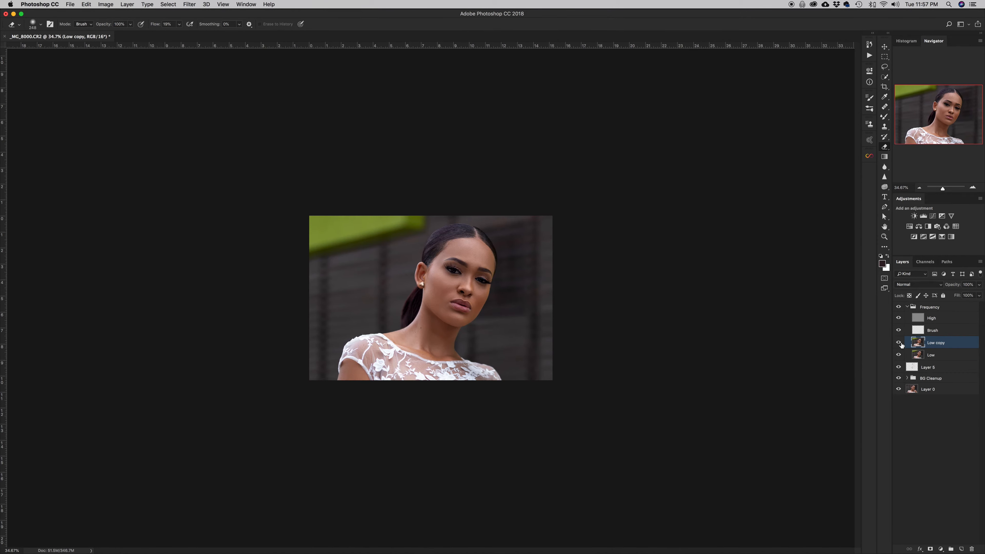
{"action": "left_click", "coordinate": [899, 343]}
{"action": "left_click", "coordinate": [899, 343]}
Inspect the smoothed facial skin up close and compare the portrait with the Low copy layer hidden.
{"action": "key", "text": "z"}
{"action": "left_click", "coordinate": [494, 280]}
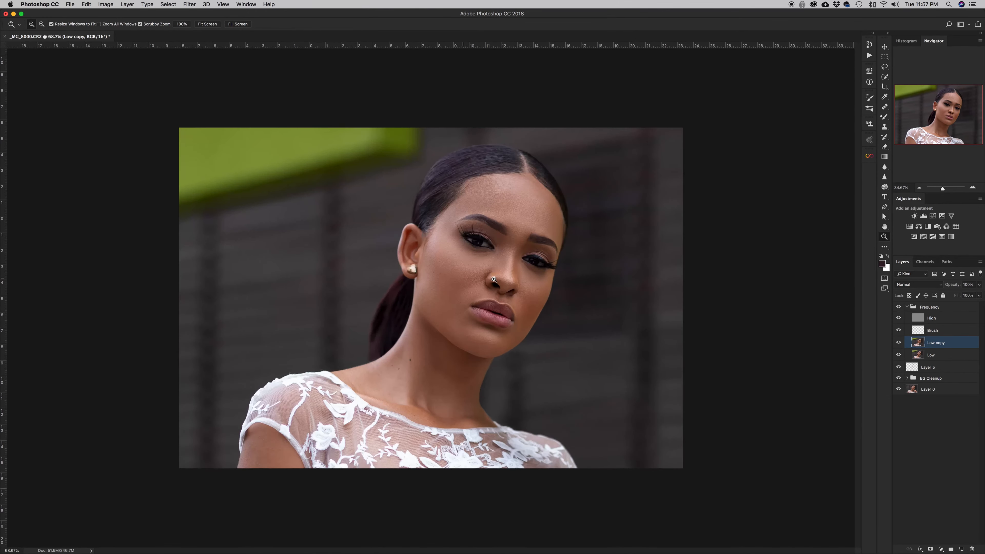
{"action": "scroll", "coordinate": [494, 279], "scroll_direction": "up", "scroll_amount": 2}
{"action": "scroll", "coordinate": [495, 280], "scroll_direction": "up", "scroll_amount": 6}
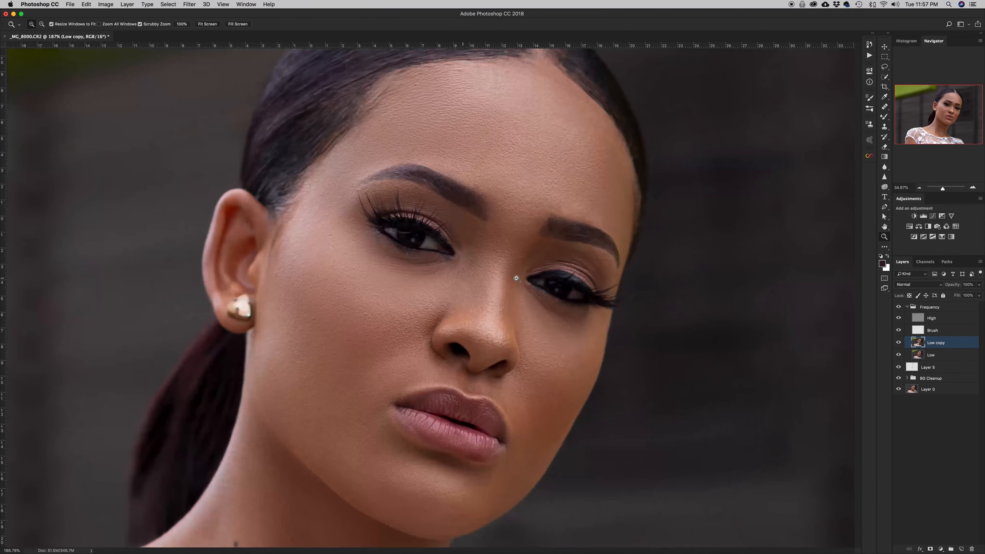
{"action": "key", "text": "super+r"}
{"action": "scroll", "coordinate": [506, 282], "scroll_direction": "down", "scroll_amount": 8}
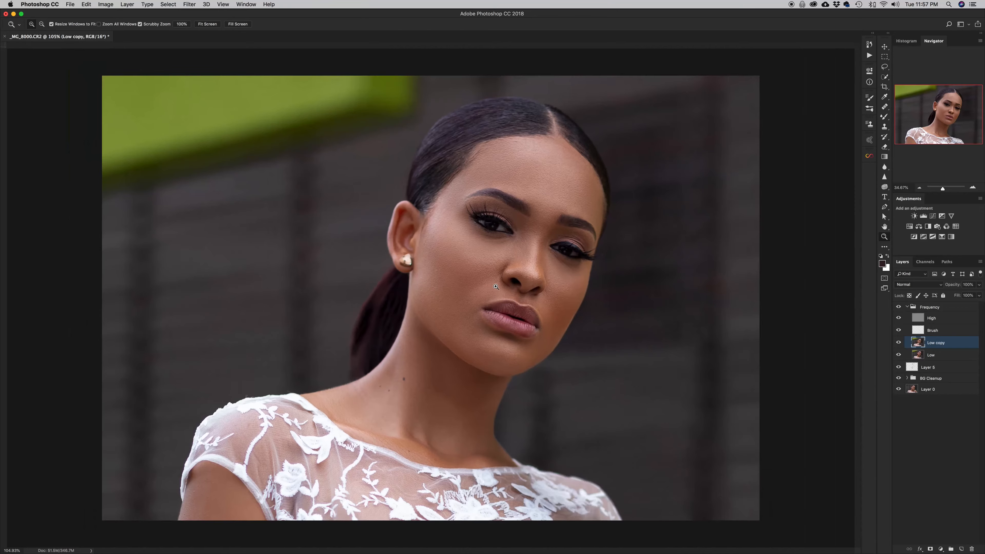
{"action": "left_click", "coordinate": [899, 343]}
{"action": "left_click", "coordinate": [899, 343]}
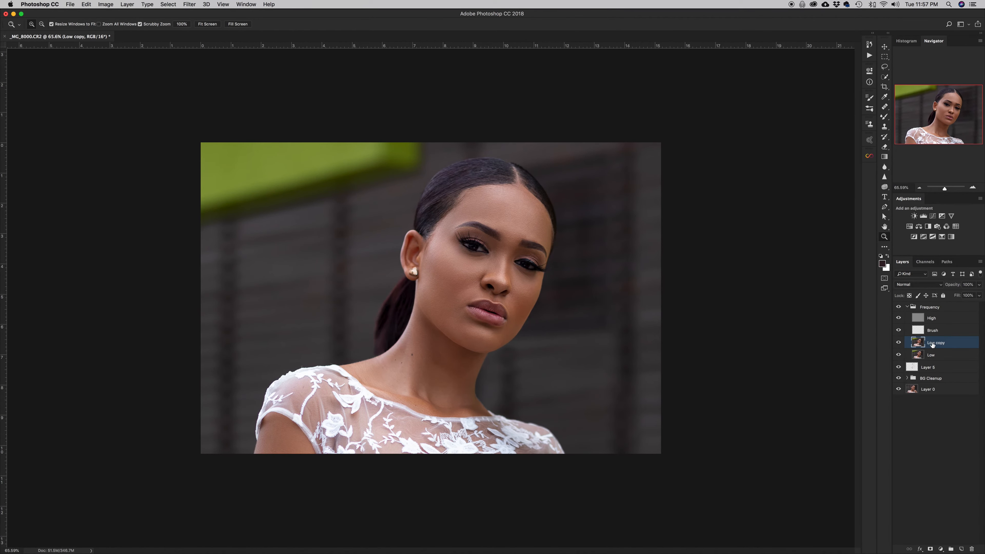
Collapse the Frequency group, reduce its opacity to 73%, and compare the portrait with the group hidden.
{"action": "left_click_drag", "start_coordinate": [955, 285], "coordinate": [943, 286]}
{"action": "left_click", "coordinate": [910, 307]}
{"action": "left_click", "coordinate": [899, 307]}
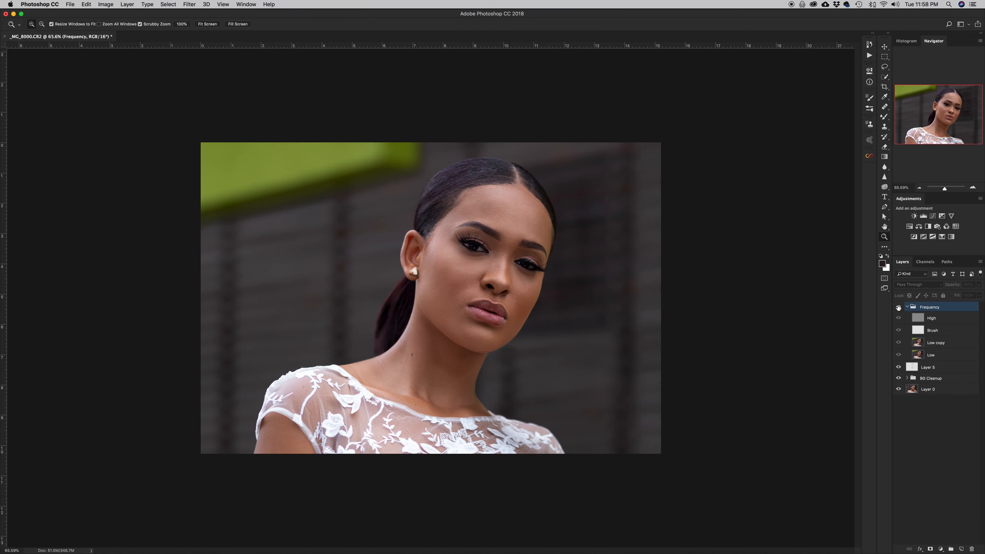
{"action": "left_click", "coordinate": [899, 307]}
{"action": "left_click", "coordinate": [898, 307]}
{"action": "left_click", "coordinate": [907, 307]}
{"action": "left_click_drag", "start_coordinate": [954, 287], "coordinate": [944, 286]}
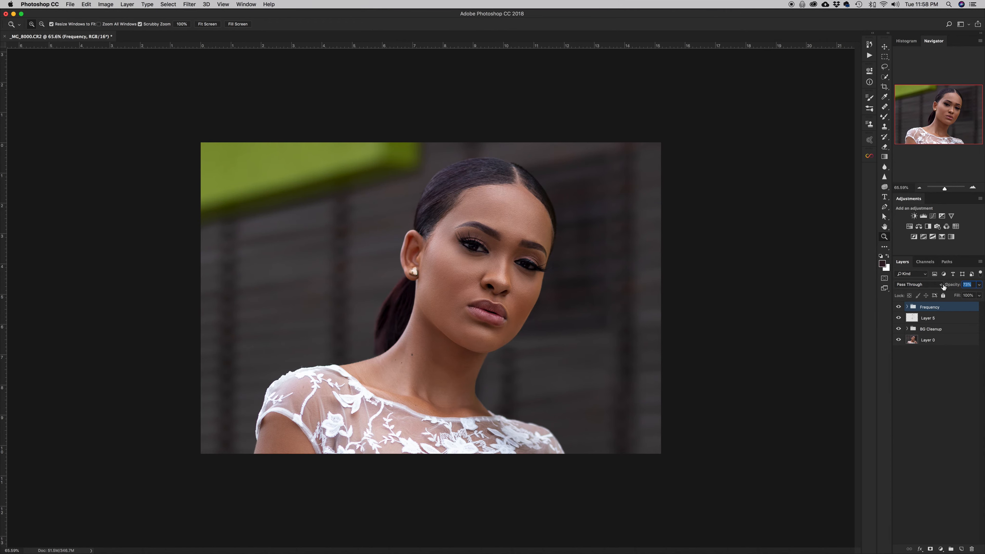
{"action": "left_click", "coordinate": [899, 308]}
{"action": "left_click", "coordinate": [898, 308]}
{"action": "left_click_drag", "start_coordinate": [536, 284], "coordinate": [518, 286]}
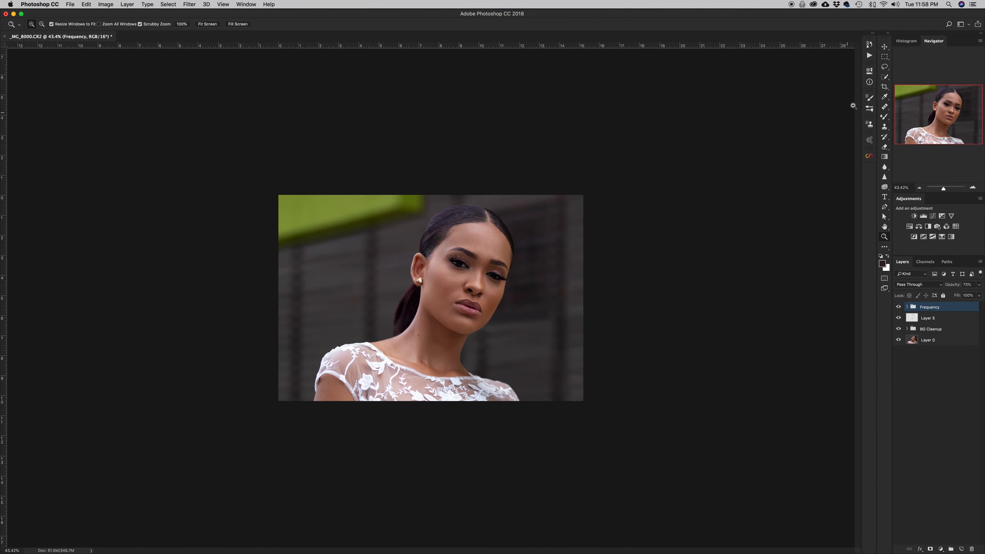
Run the Dodge and Burn Complete Setup action and expand the resulting Dodge and Burn group.
{"action": "left_click", "coordinate": [868, 56]}
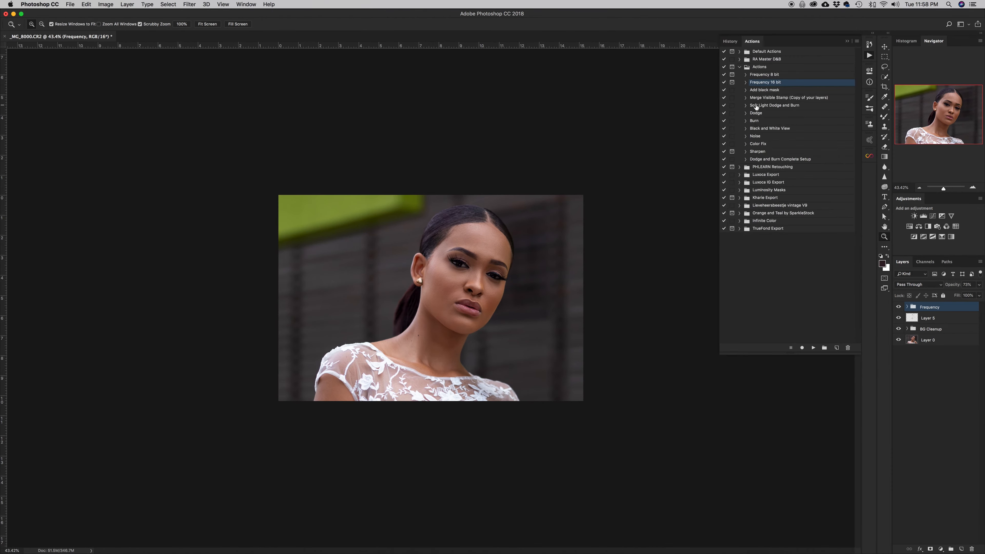
{"action": "left_click", "coordinate": [754, 160]}
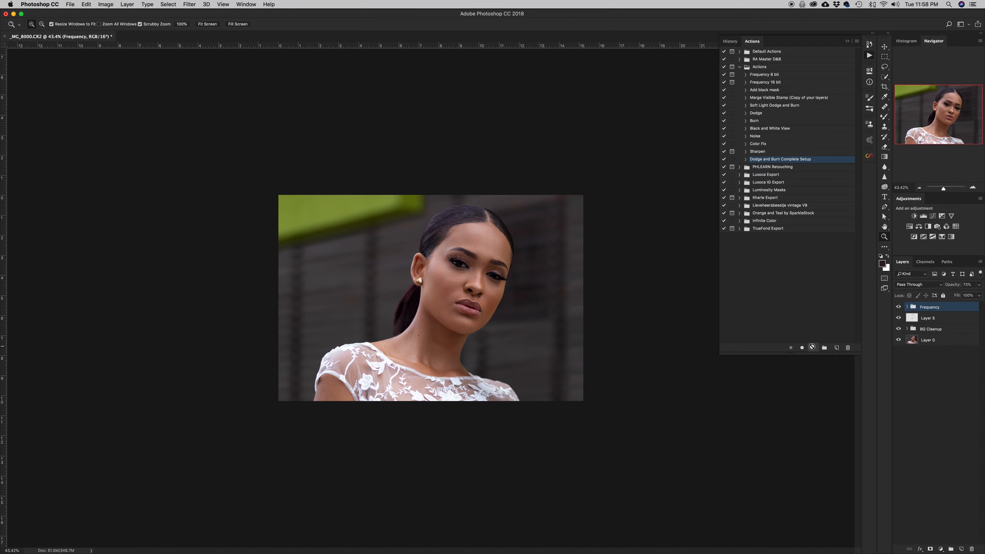
{"action": "left_click", "coordinate": [813, 348]}
{"action": "left_click", "coordinate": [847, 41]}
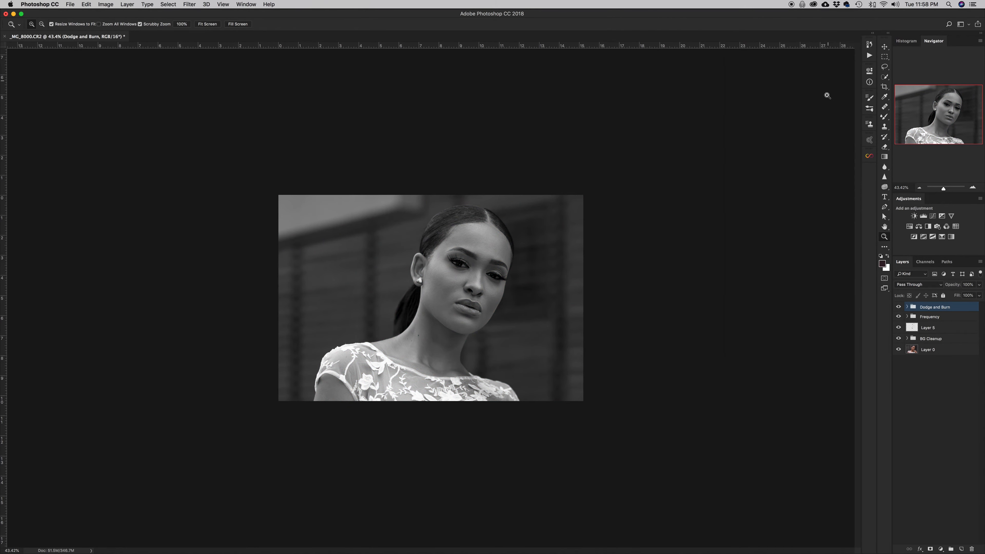
{"action": "left_click", "coordinate": [907, 307]}
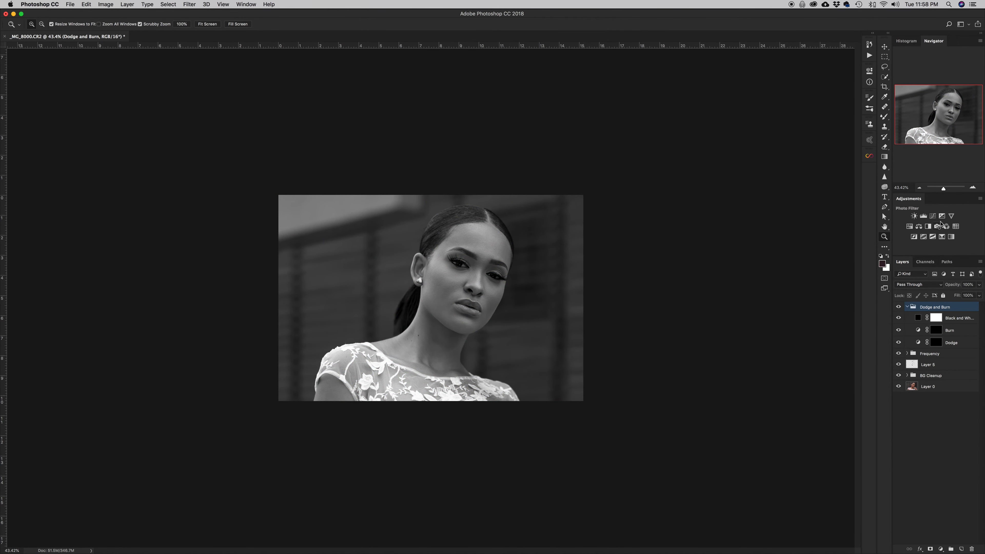
Add a contrast-boosting Curves adjustment above the Black and White layer, raising the highlights and pulling shadow input 73 down to output 33.
{"action": "left_click", "coordinate": [933, 218]}
{"action": "left_click_drag", "start_coordinate": [755, 182], "coordinate": [755, 192]}
{"action": "left_click_drag", "start_coordinate": [805, 136], "coordinate": [805, 127]}
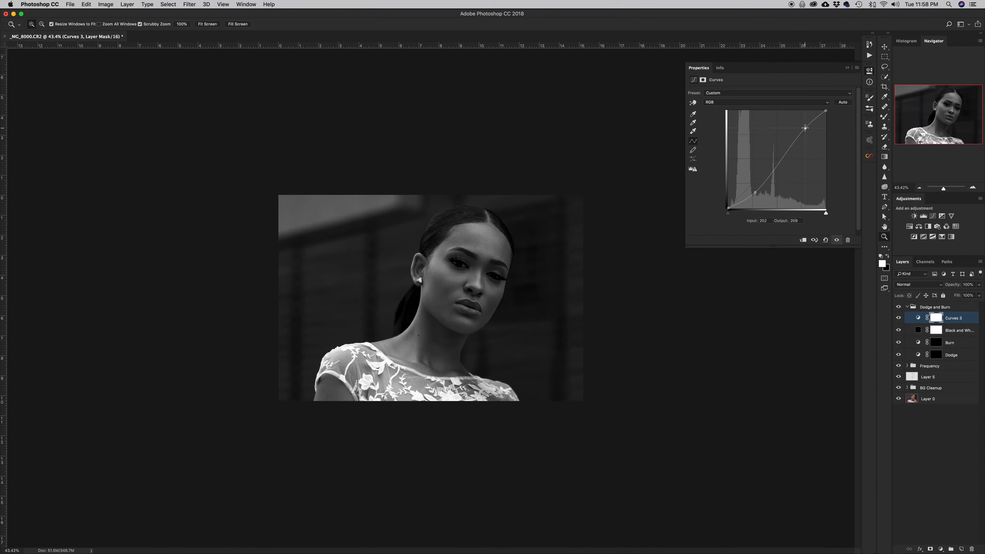
{"action": "left_click_drag", "start_coordinate": [755, 193], "coordinate": [757, 196]}
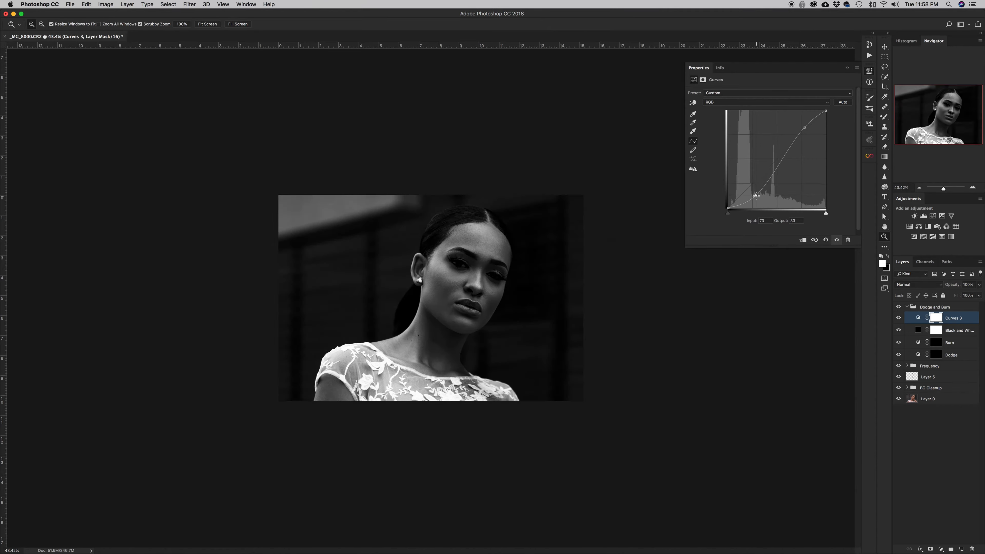
{"action": "left_click", "coordinate": [848, 68]}
Select the Dodge layer's mask and set the regular Brush tool's flow to 2%.
{"action": "left_click", "coordinate": [936, 356]}
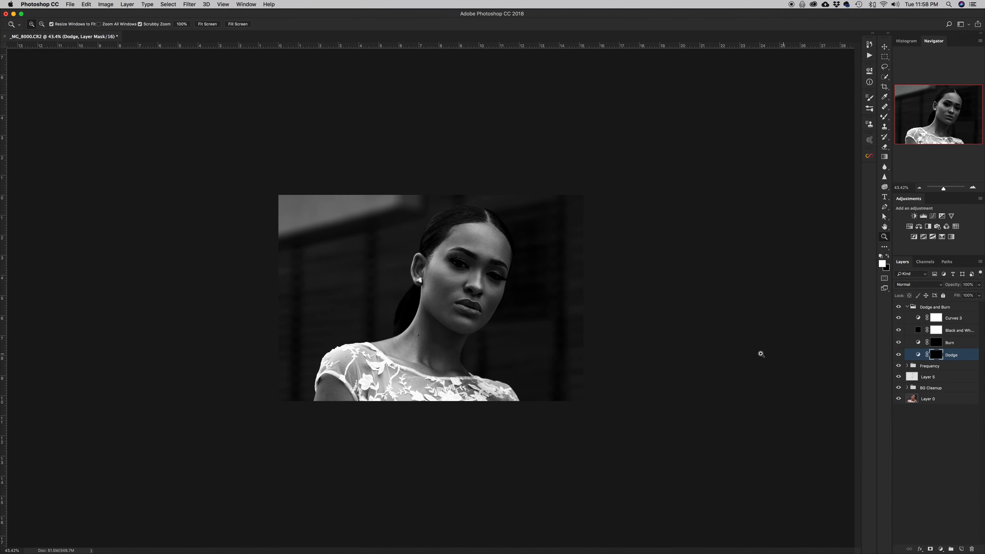
{"action": "key", "text": "b"}
{"action": "left_click", "coordinate": [884, 119]}
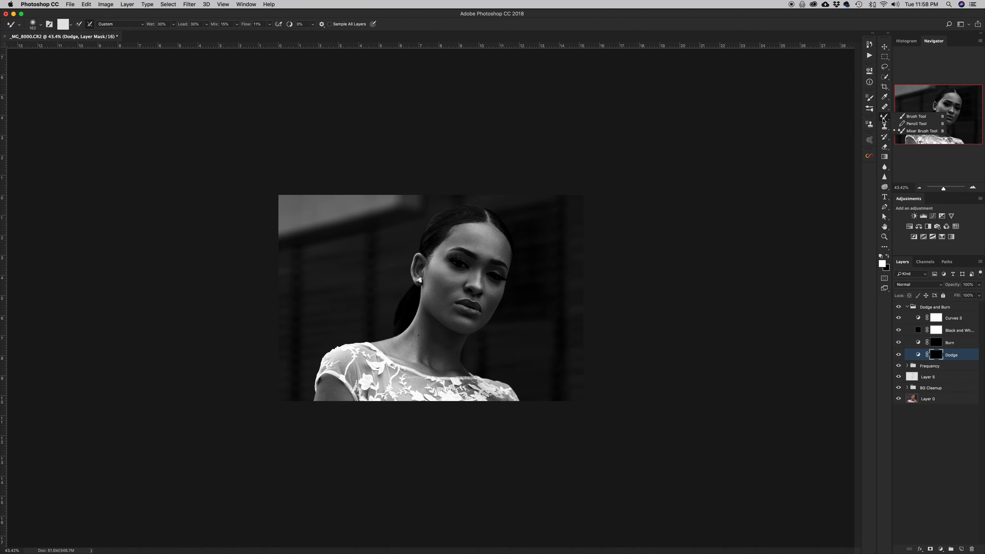
{"action": "left_click", "coordinate": [901, 117]}
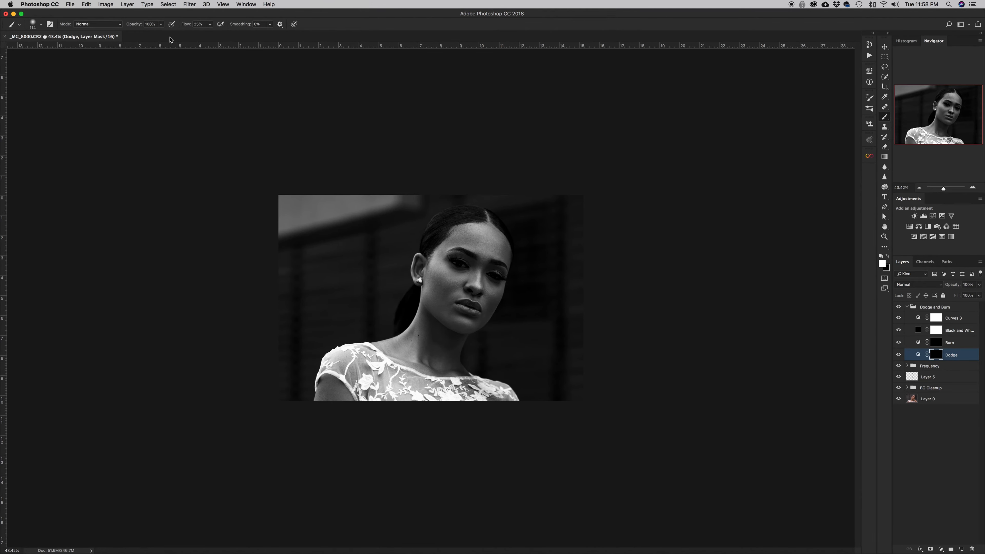
{"action": "left_click", "coordinate": [186, 24]}
{"action": "left_click_drag", "start_coordinate": [186, 24], "coordinate": [181, 26]}
Brighten uneven dark patches on the forehead by painting the Dodge mask with a soft brush, and restore white as the foreground color.
{"action": "key", "text": "z"}
{"action": "left_click_drag", "start_coordinate": [475, 257], "coordinate": [490, 259]}
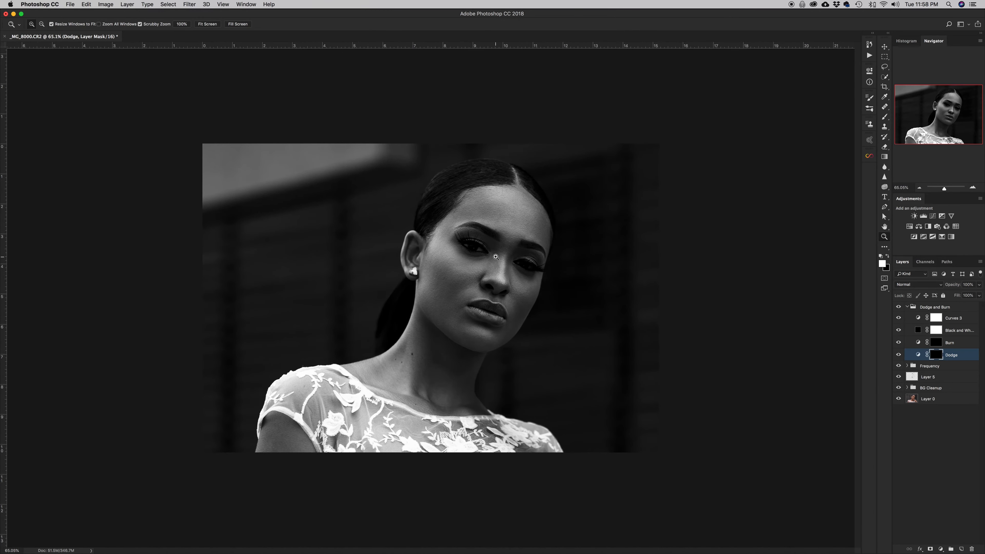
{"action": "key", "text": "b"}
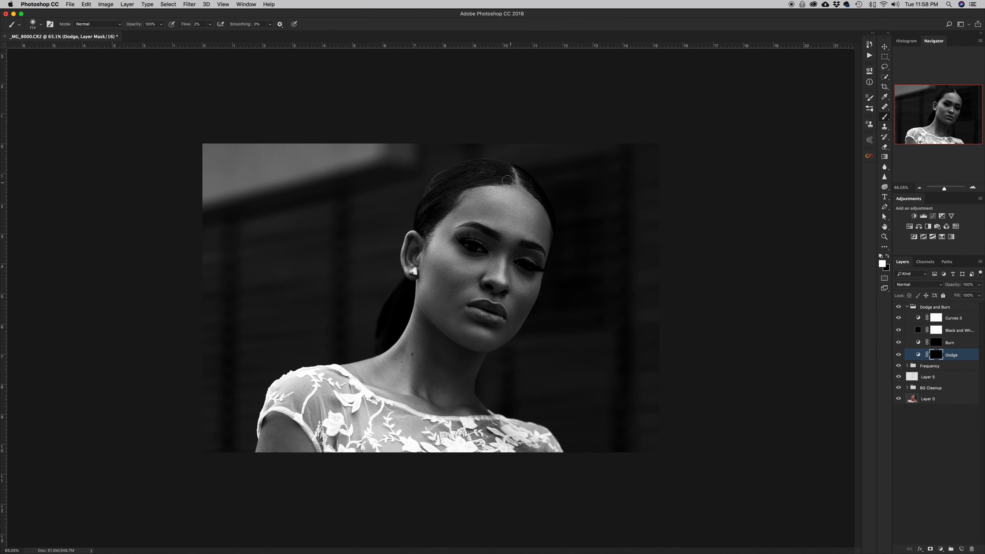
{"action": "left_click_drag", "start_coordinate": [511, 210], "coordinate": [515, 210]}
{"action": "left_click", "coordinate": [530, 204], "text": "alt"}
{"action": "left_click_drag", "start_coordinate": [528, 204], "coordinate": [516, 203]}
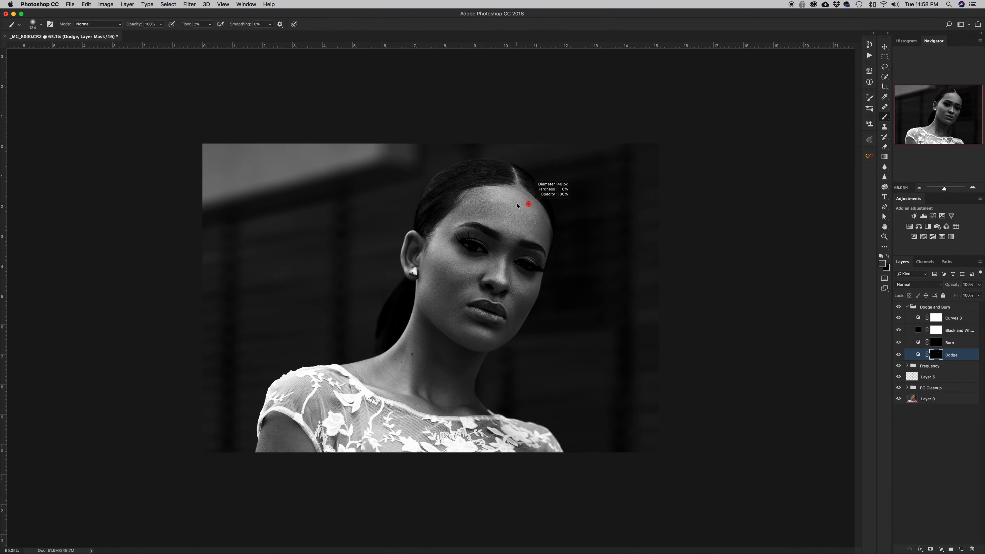
{"action": "key", "text": "d"}
{"action": "key", "text": "x"}
{"action": "key", "text": "x"}
Dodge the cheek, mouth corner and chin at varying brush sizes, and compare with the Dodge layer hidden.
{"action": "left_click_drag", "start_coordinate": [466, 267], "coordinate": [484, 267]}
{"action": "mouse_move", "coordinate": [450, 282]}
{"action": "left_mouse_down"}
{"action": "mouse_move", "coordinate": [461, 286]}
{"action": "mouse_move", "coordinate": [450, 296]}
{"action": "mouse_move", "coordinate": [461, 280]}
{"action": "mouse_move", "coordinate": [457, 289]}
{"action": "left_mouse_up"}
{"action": "left_click_drag", "start_coordinate": [467, 301], "coordinate": [461, 303], "text": "ctrl+alt"}
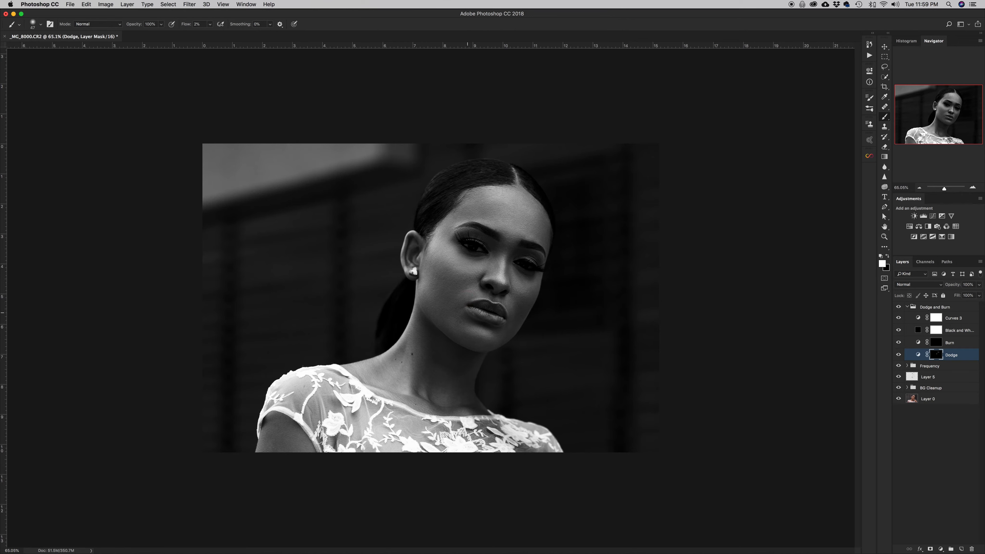
{"action": "left_click_drag", "start_coordinate": [464, 309], "coordinate": [470, 316], "text": "ctrl+alt"}
{"action": "left_click_drag", "start_coordinate": [504, 329], "coordinate": [500, 330], "text": "ctrl+alt"}
{"action": "left_click_drag", "start_coordinate": [518, 320], "coordinate": [524, 319], "text": "ctrl+alt"}
{"action": "left_click", "coordinate": [899, 356]}
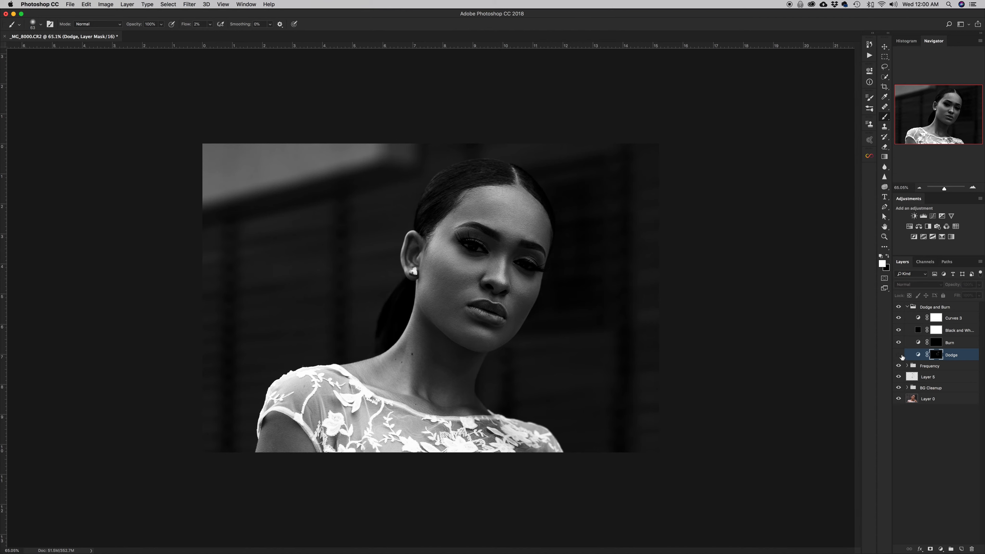
{"action": "left_click", "coordinate": [898, 356]}
{"action": "left_click", "coordinate": [899, 355]}
{"action": "left_click", "coordinate": [899, 355]}
{"action": "left_click", "coordinate": [899, 355]}
{"action": "left_click", "coordinate": [898, 355]}
Dodge the dark areas along the neck and collarbone with a larger brush.
{"action": "left_click_drag", "start_coordinate": [406, 353], "coordinate": [412, 354], "text": "ctrl+alt"}
{"action": "left_click_drag", "start_coordinate": [380, 368], "coordinate": [387, 368], "text": "ctrl+alt"}
{"action": "mouse_move", "coordinate": [398, 389]}
{"action": "left_mouse_down"}
{"action": "mouse_move", "coordinate": [415, 382]}
{"action": "mouse_move", "coordinate": [422, 364]}
{"action": "mouse_move", "coordinate": [444, 366]}
{"action": "mouse_move", "coordinate": [434, 352]}
{"action": "mouse_move", "coordinate": [456, 371]}
{"action": "mouse_move", "coordinate": [462, 358]}
{"action": "mouse_move", "coordinate": [448, 353]}
{"action": "left_mouse_up"}
Compare the color portrait with and without the Dodge and Burn group, hiding the Curves 3 and Black and White layers only for the comparison.
{"action": "left_click_drag", "start_coordinate": [898, 331], "coordinate": [900, 322]}
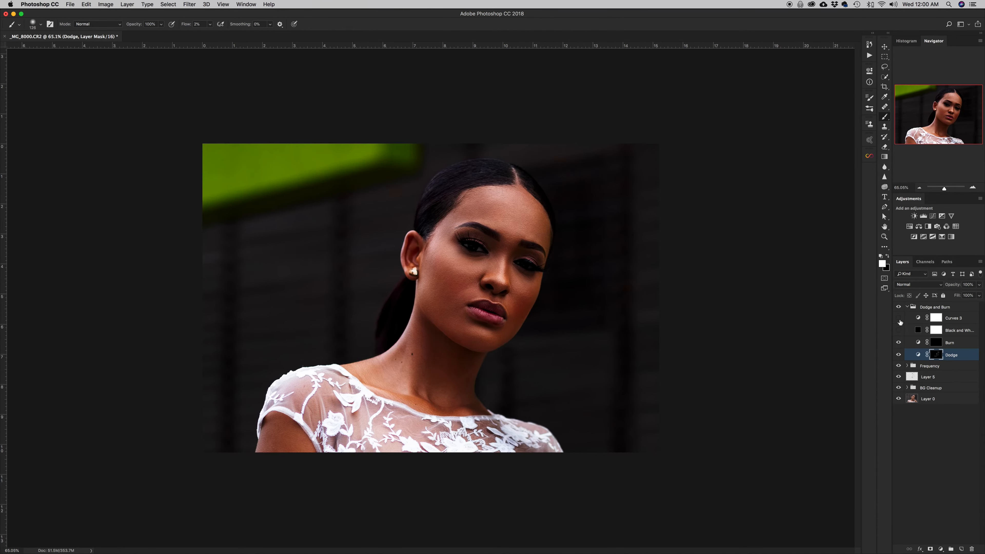
{"action": "left_click", "coordinate": [899, 307]}
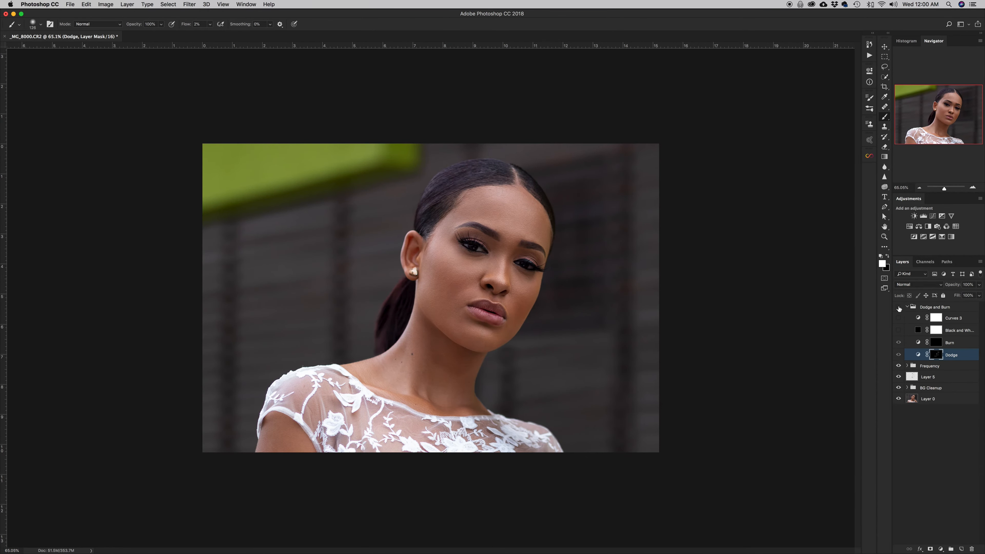
{"action": "left_click", "coordinate": [899, 307]}
{"action": "left_click", "coordinate": [898, 307]}
{"action": "left_click", "coordinate": [898, 307]}
{"action": "left_click", "coordinate": [899, 307]}
{"action": "left_click", "coordinate": [899, 307]}
{"action": "left_click", "coordinate": [899, 307]}
{"action": "left_click", "coordinate": [899, 307]}
{"action": "left_click", "coordinate": [899, 331]}
{"action": "left_click", "coordinate": [899, 318]}
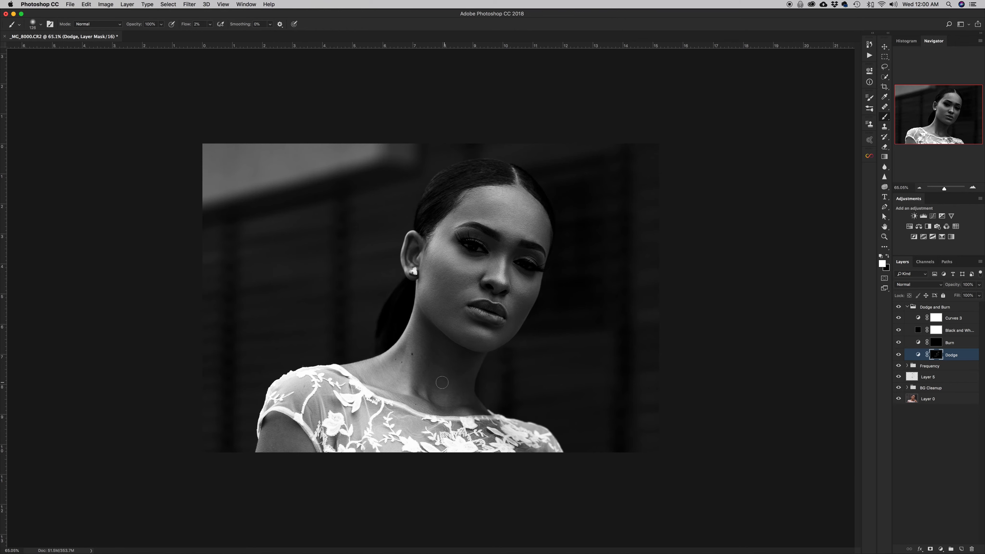
Dodge the remaining dark patches on the lower neck.
{"action": "left_click_drag", "start_coordinate": [439, 364], "coordinate": [429, 357]}
{"action": "key", "text": "z"}
{"action": "left_click_drag", "start_coordinate": [435, 332], "coordinate": [363, 332]}
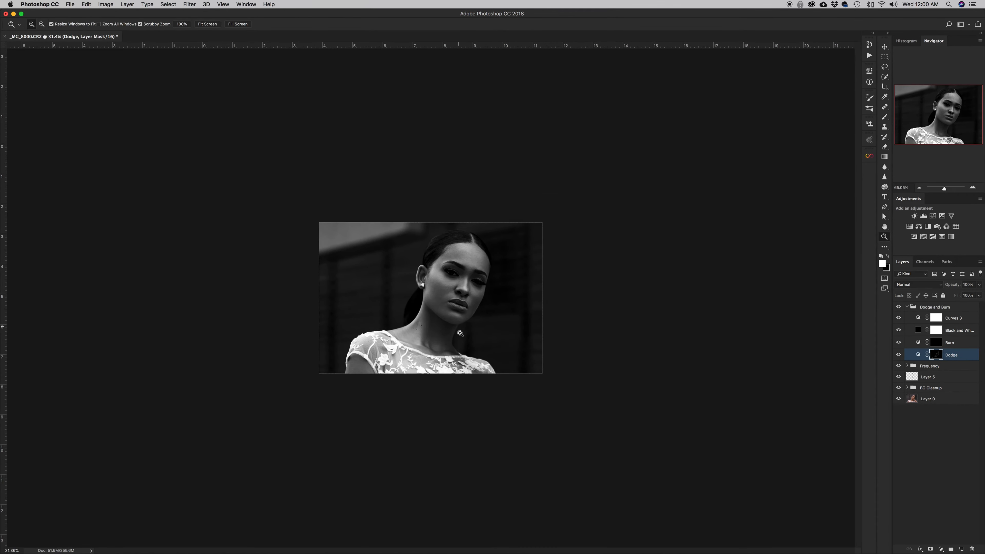
Darken bright patches on the forehead by painting white on the Burn layer's mask, and compare with the Burn layer hidden.
{"action": "left_click", "coordinate": [909, 340]}
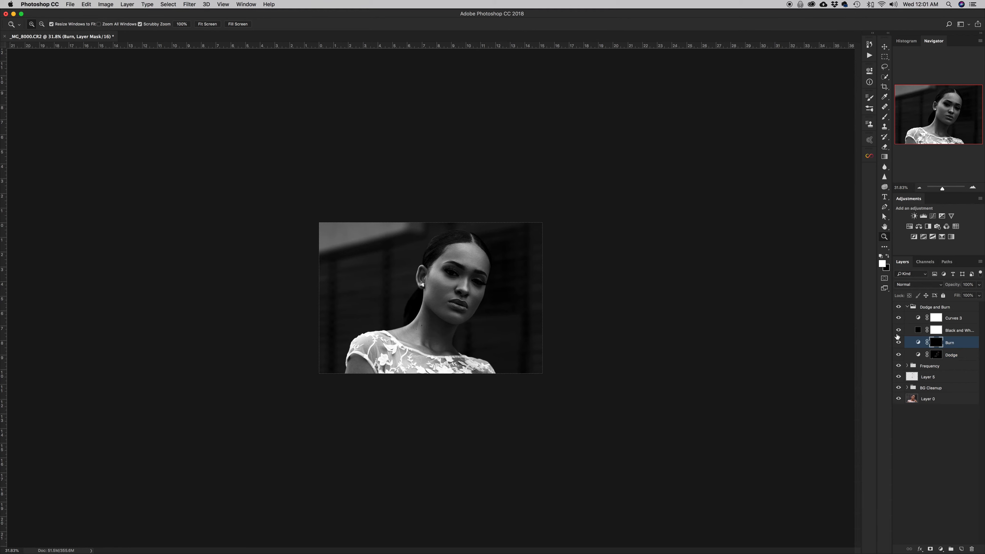
{"action": "key", "text": "b"}
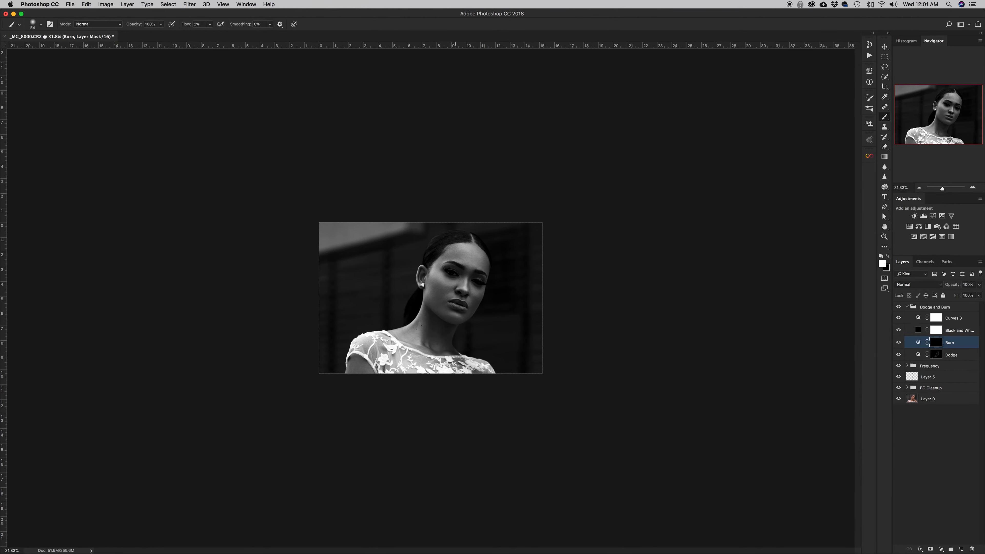
{"action": "mouse_move", "coordinate": [449, 252]}
{"action": "left_mouse_down"}
{"action": "mouse_move", "coordinate": [460, 252]}
{"action": "mouse_move", "coordinate": [449, 251]}
{"action": "left_mouse_up"}
{"action": "left_click", "coordinate": [900, 345]}
{"action": "left_click", "coordinate": [900, 345]}
{"action": "left_click", "coordinate": [901, 345]}
{"action": "left_click", "coordinate": [900, 345]}
{"action": "left_click", "coordinate": [901, 345]}
{"action": "left_click", "coordinate": [900, 346]}
{"action": "left_click", "coordinate": [900, 345]}
Burn the bright areas of the cheek and lower face at varying brush sizes.
{"action": "left_click_drag", "start_coordinate": [447, 268], "coordinate": [455, 268], "text": "ctrl+alt"}
{"action": "left_click_drag", "start_coordinate": [453, 296], "coordinate": [441, 297], "text": "ctrl+alt"}
{"action": "left_click_drag", "start_coordinate": [442, 294], "coordinate": [451, 293], "text": "ctrl+alt"}
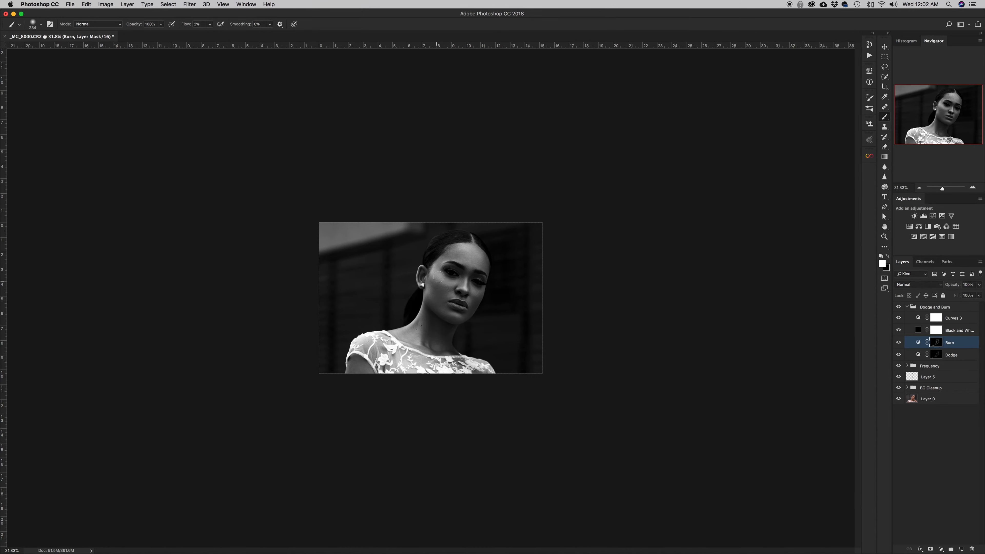
Burn small highlights around the mouth and the far cheek on the Burn mask with a smaller brush.
{"action": "key", "text": "z"}
{"action": "left_click", "coordinate": [470, 278]}
{"action": "mouse_move", "coordinate": [496, 274]}
{"action": "left_mouse_down"}
{"action": "mouse_move", "coordinate": [515, 275]}
{"action": "mouse_move", "coordinate": [478, 280]}
{"action": "mouse_move", "coordinate": [501, 281]}
{"action": "left_mouse_up"}
{"action": "key", "text": "b"}
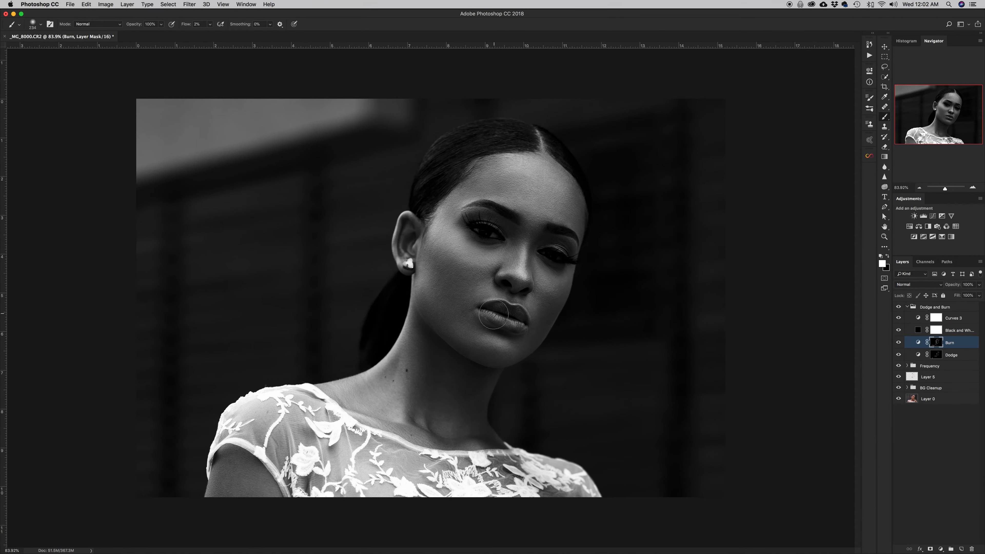
{"action": "mouse_move", "coordinate": [500, 321]}
{"action": "left_mouse_down"}
{"action": "mouse_move", "coordinate": [488, 321]}
{"action": "mouse_move", "coordinate": [513, 334]}
{"action": "mouse_move", "coordinate": [502, 329]}
{"action": "mouse_move", "coordinate": [510, 314]}
{"action": "mouse_move", "coordinate": [488, 308]}
{"action": "mouse_move", "coordinate": [524, 323]}
{"action": "mouse_move", "coordinate": [506, 327]}
{"action": "left_mouse_up"}
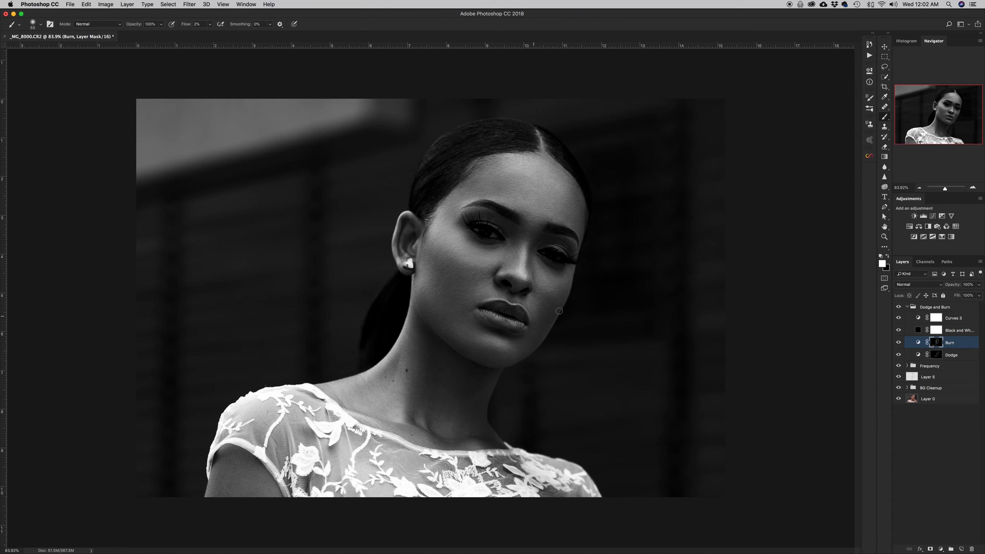
Switch to the Dodge mask, then hide the Black and White and Curves 3 helper layers and collapse the Dodge and Burn group.
{"action": "left_click", "coordinate": [936, 353]}
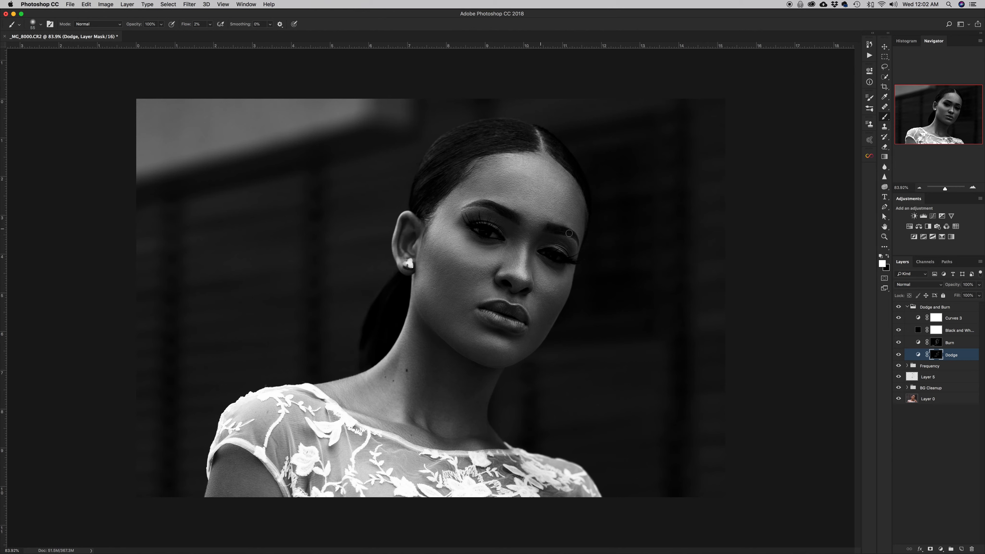
{"action": "left_click", "coordinate": [898, 330]}
{"action": "left_click", "coordinate": [899, 319]}
{"action": "left_click", "coordinate": [907, 307]}
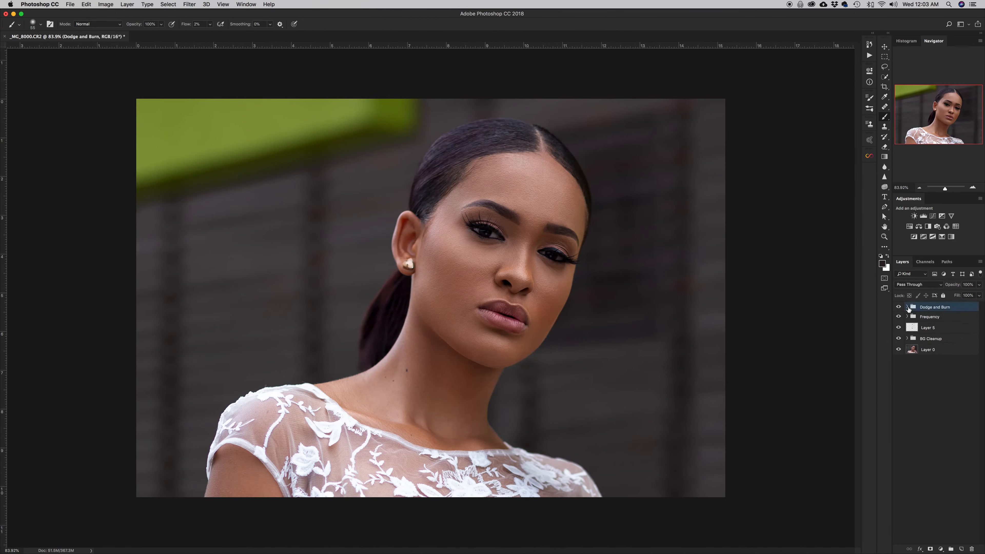
Compare the portrait with and without the Dodge and Burn group.
{"action": "left_click", "coordinate": [899, 307]}
{"action": "left_click", "coordinate": [899, 307]}
{"action": "left_click", "coordinate": [899, 308]}
{"action": "left_click", "coordinate": [899, 308]}
{"action": "left_click", "coordinate": [899, 308]}
Run the Dodge and Burn Complete Setup action to add a second dodge and burn group, and expand that group.
{"action": "key", "text": "z"}
{"action": "left_click_drag", "start_coordinate": [535, 290], "coordinate": [496, 275]}
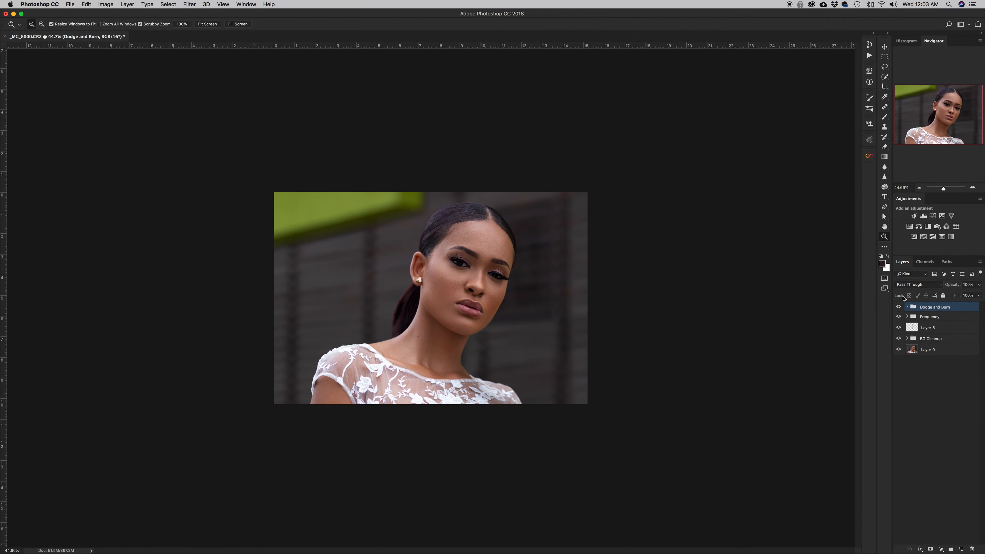
{"action": "left_click", "coordinate": [869, 56]}
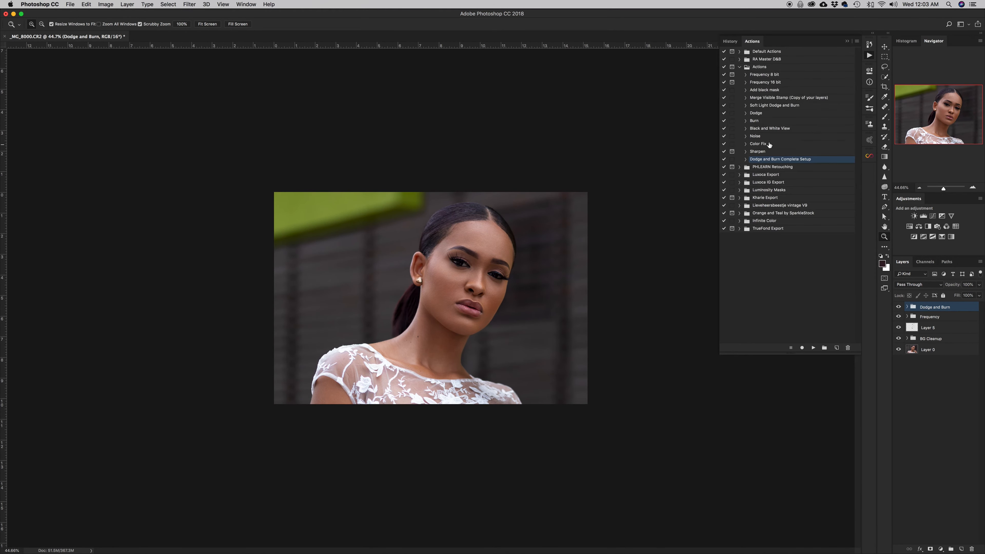
{"action": "left_click", "coordinate": [813, 348]}
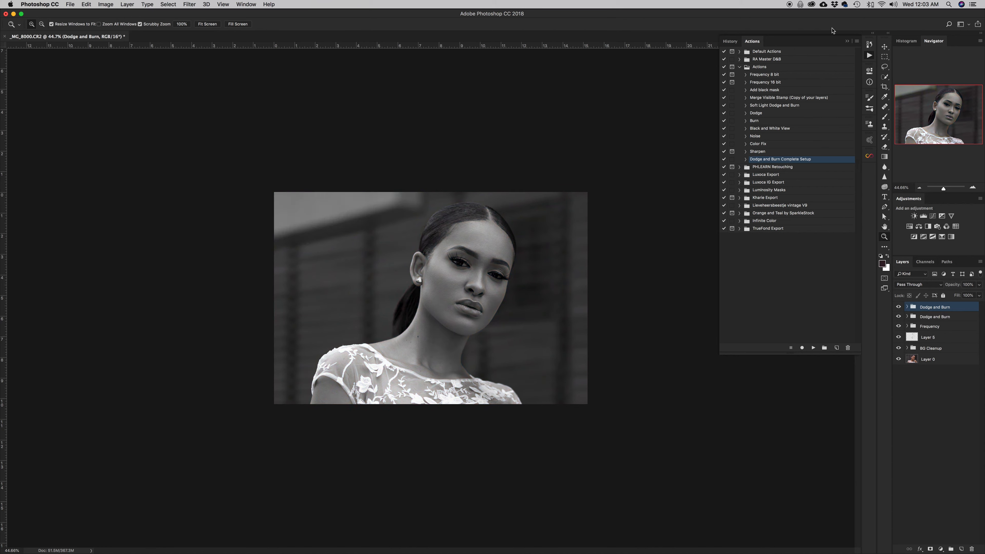
{"action": "left_click", "coordinate": [846, 41]}
{"action": "left_click", "coordinate": [908, 307]}
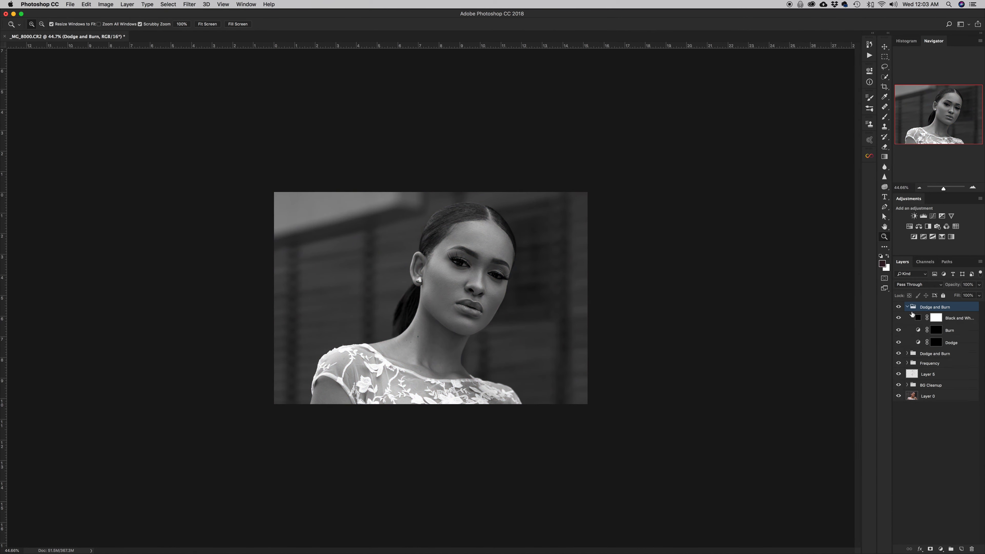
Paint white on the new Dodge mask at 8% flow to brighten the forehead and cheek highlights.
{"action": "left_click", "coordinate": [935, 343]}
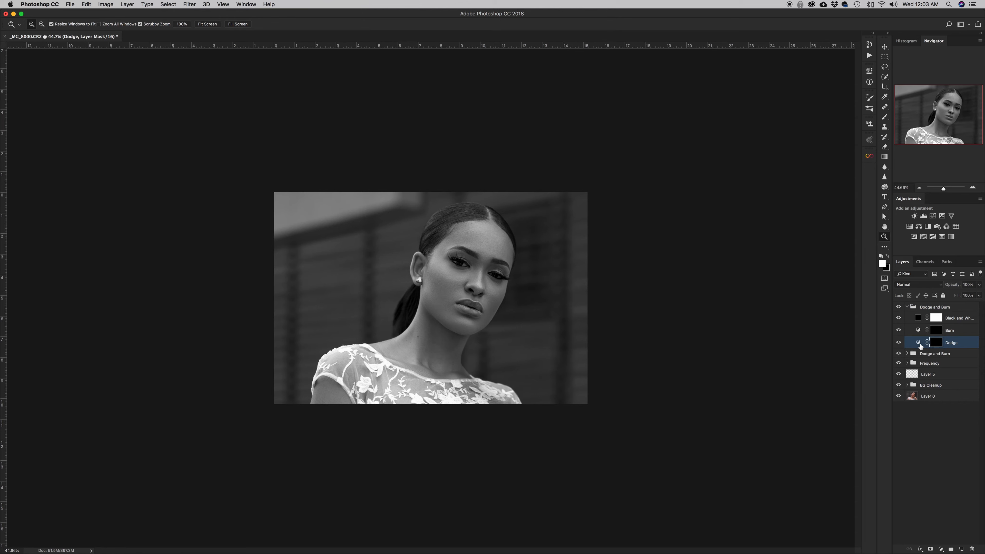
{"action": "key", "text": "b"}
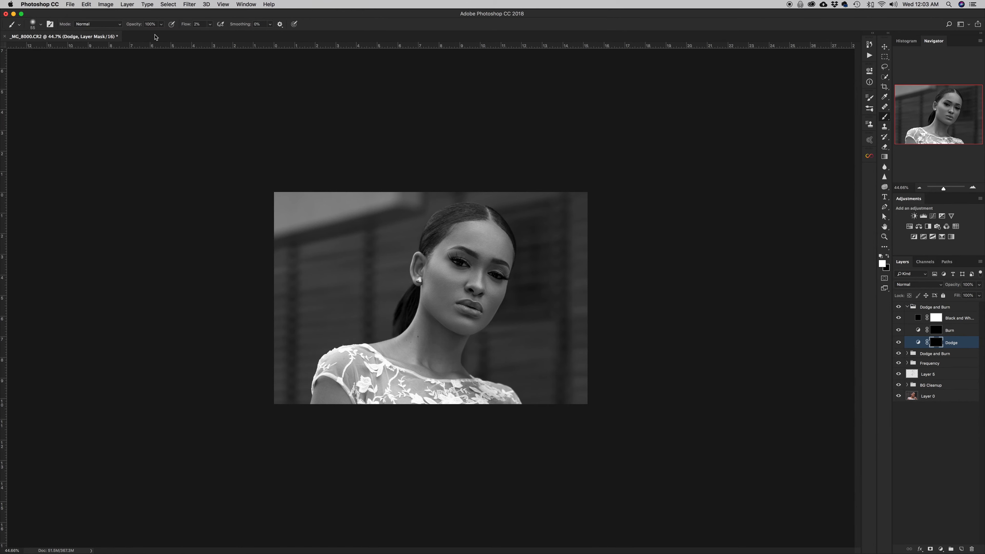
{"action": "left_click_drag", "start_coordinate": [184, 25], "coordinate": [186, 25]}
{"action": "left_click_drag", "start_coordinate": [484, 245], "coordinate": [521, 249]}
{"action": "left_click_drag", "start_coordinate": [486, 244], "coordinate": [477, 243]}
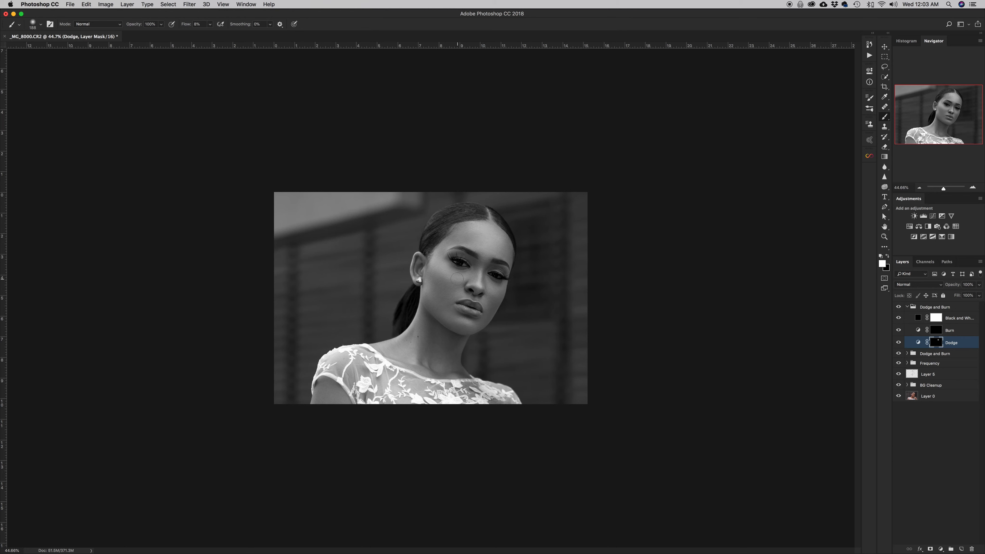
{"action": "mouse_move", "coordinate": [458, 279]}
{"action": "left_mouse_down"}
{"action": "mouse_move", "coordinate": [465, 279]}
{"action": "mouse_move", "coordinate": [451, 279]}
{"action": "left_mouse_up"}
{"action": "left_click_drag", "start_coordinate": [477, 278], "coordinate": [453, 277]}
Dodge the highlights on the chin, far cheek, neck and shoulder at varying brush sizes.
{"action": "mouse_move", "coordinate": [447, 282]}
{"action": "left_mouse_down", "text": "ctrl+alt"}
{"action": "mouse_move", "coordinate": [456, 283]}
{"action": "mouse_move", "coordinate": [436, 298]}
{"action": "mouse_move", "coordinate": [456, 319]}
{"action": "left_mouse_up", "text": "ctrl+alt"}
{"action": "left_click_drag", "start_coordinate": [495, 294], "coordinate": [502, 294], "text": "ctrl+alt"}
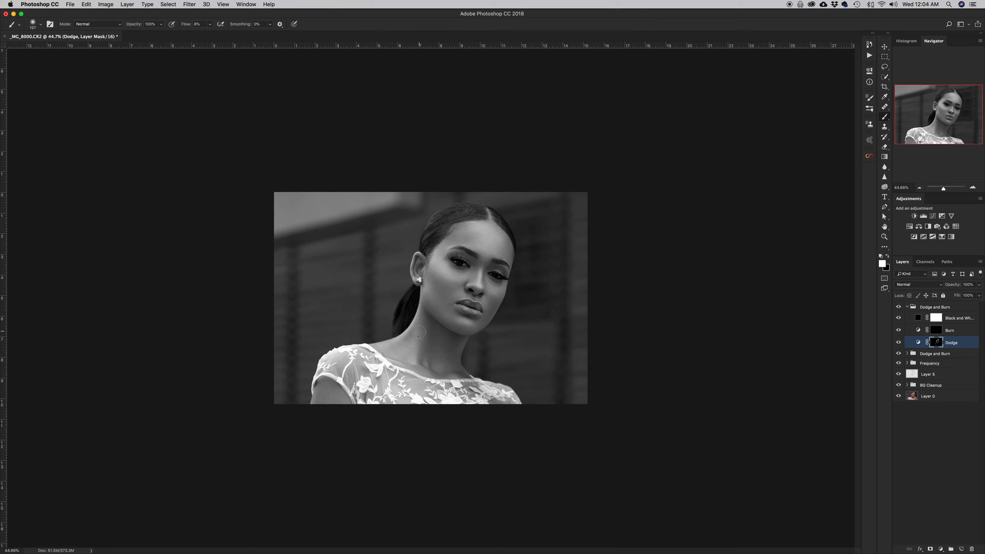
{"action": "mouse_move", "coordinate": [390, 346]}
{"action": "left_mouse_down", "text": "ctrl+alt"}
{"action": "mouse_move", "coordinate": [380, 346]}
{"action": "mouse_move", "coordinate": [450, 346]}
{"action": "left_mouse_up", "text": "ctrl+alt"}
Paint white on the new Burn mask to deepen the shadows along the cheeks, hairline, jaw, neck and shoulder.
{"action": "left_click", "coordinate": [936, 330]}
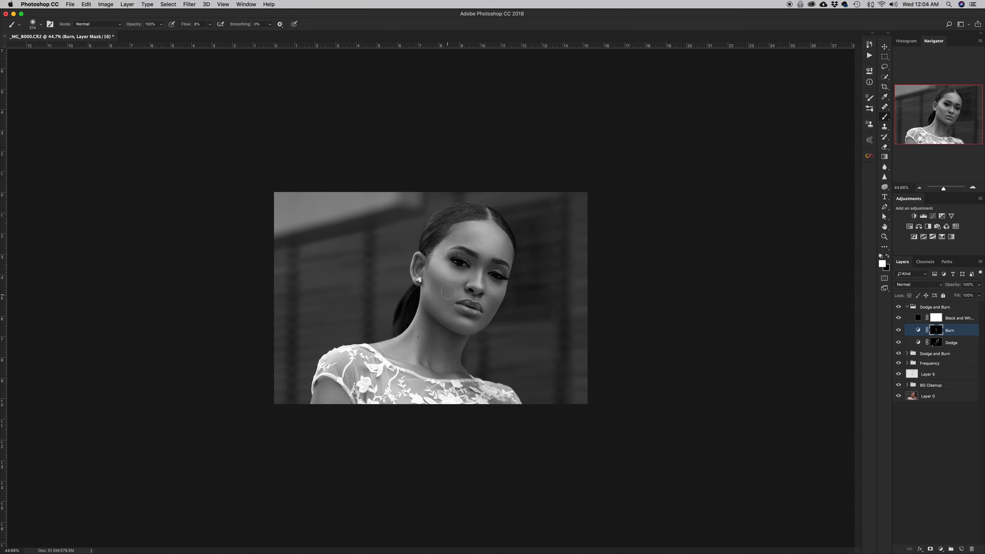
{"action": "left_click_drag", "start_coordinate": [513, 295], "coordinate": [478, 273]}
{"action": "left_click_drag", "start_coordinate": [466, 230], "coordinate": [438, 238]}
{"action": "left_click_drag", "start_coordinate": [416, 346], "coordinate": [410, 339]}
{"action": "left_click_drag", "start_coordinate": [404, 374], "coordinate": [394, 370]}
{"action": "left_click", "coordinate": [458, 340], "text": "alt"}
{"action": "left_click_drag", "start_coordinate": [458, 341], "coordinate": [453, 340]}
{"action": "key", "text": "d"}
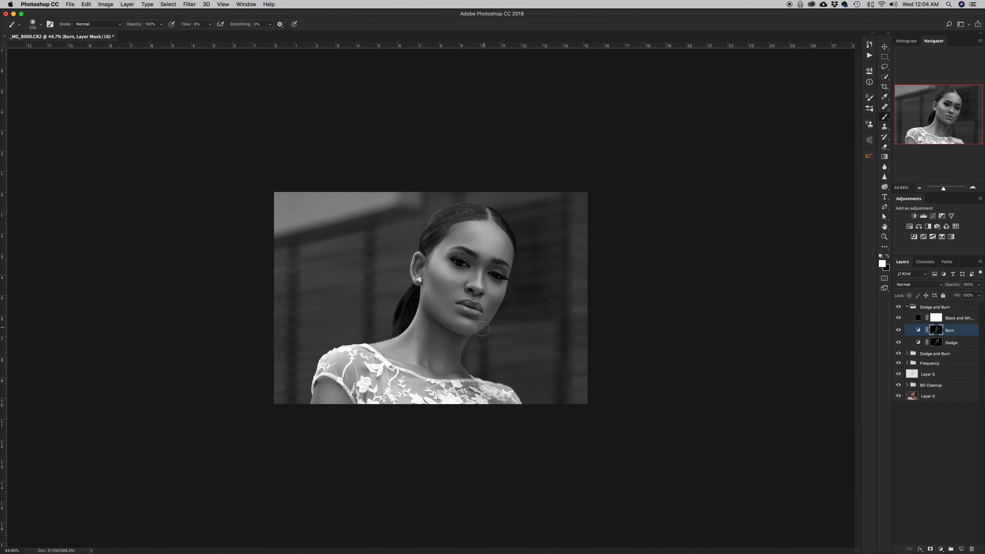
{"action": "left_click_drag", "start_coordinate": [483, 321], "coordinate": [474, 317]}
Hide the Black and White layer, compare the second group and its Burn and Dodge layers on and off, and collapse the group.
{"action": "left_click", "coordinate": [899, 317]}
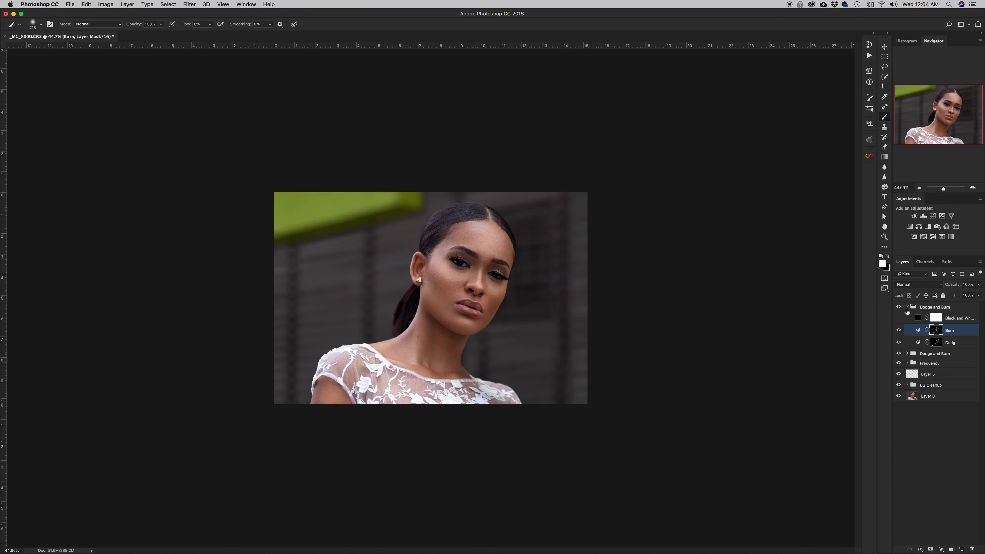
{"action": "left_click", "coordinate": [899, 308]}
{"action": "left_click", "coordinate": [899, 308]}
{"action": "left_click", "coordinate": [899, 308]}
{"action": "left_click", "coordinate": [899, 330]}
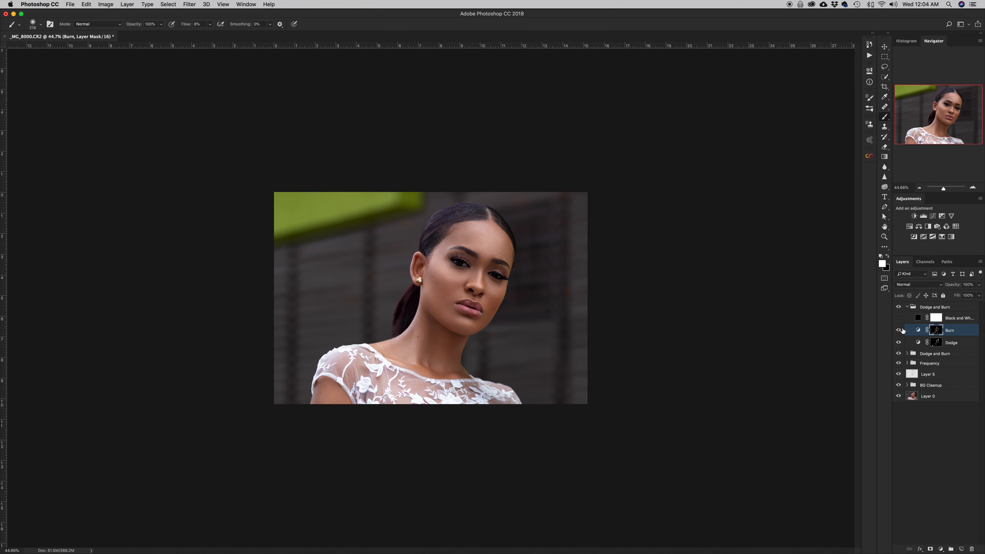
{"action": "left_click", "coordinate": [899, 342]}
{"action": "left_click", "coordinate": [898, 342]}
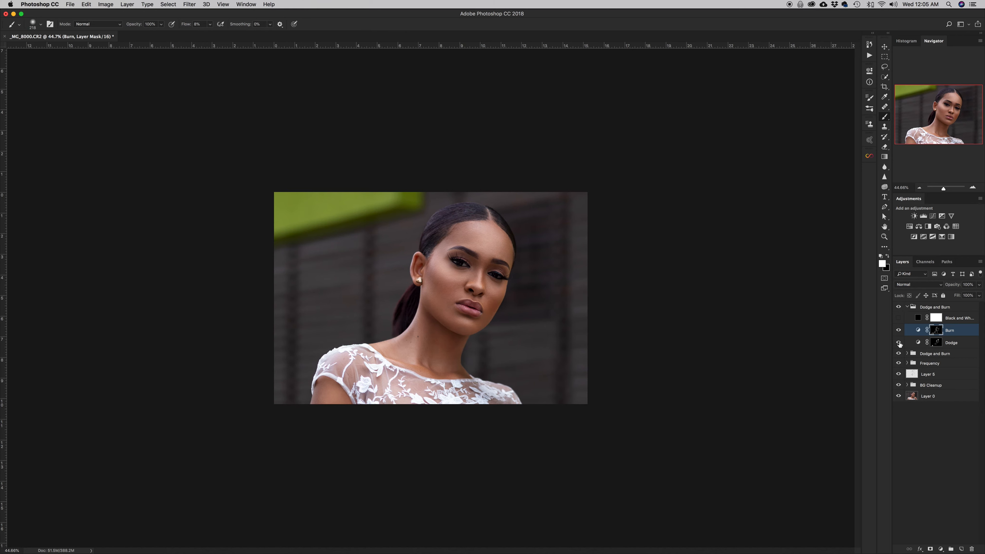
{"action": "left_click", "coordinate": [908, 306]}
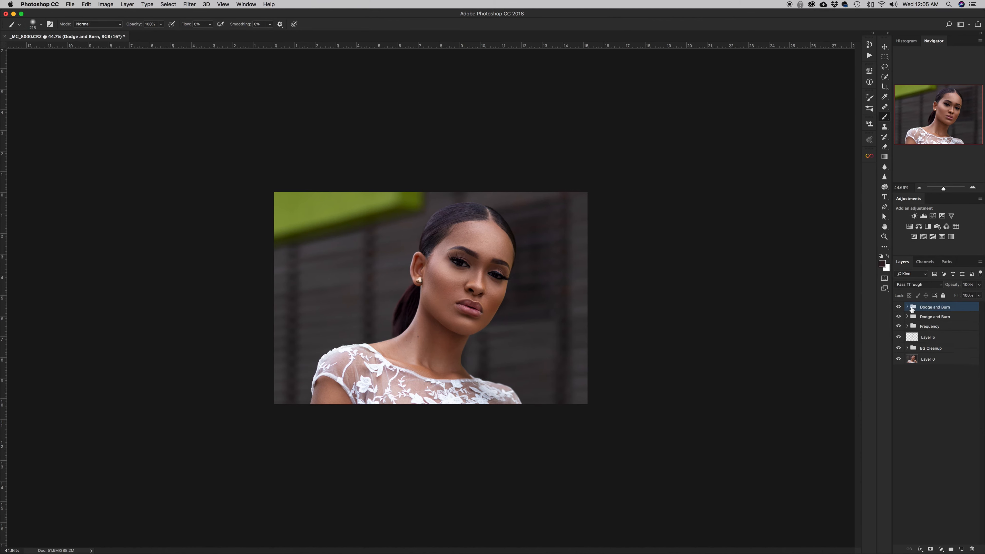
Add a layer mask to the upper Dodge and Burn group and paint black along the far cheek and jaw, raising brush flow to 47%.
{"action": "left_click", "coordinate": [930, 549]}
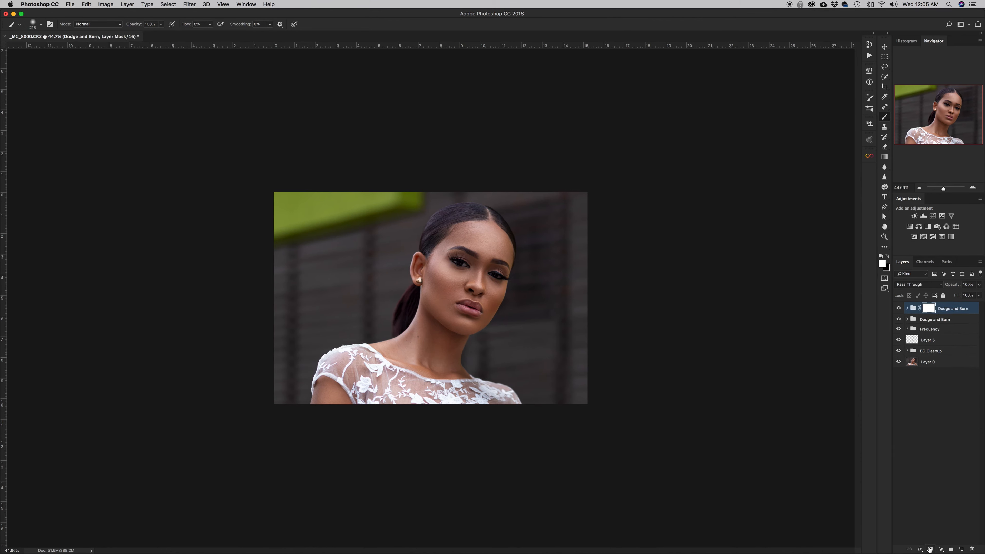
{"action": "key", "text": "x"}
{"action": "mouse_move", "coordinate": [511, 297]}
{"action": "left_mouse_down"}
{"action": "mouse_move", "coordinate": [502, 298]}
{"action": "mouse_move", "coordinate": [499, 347]}
{"action": "left_mouse_up"}
{"action": "left_click_drag", "start_coordinate": [188, 26], "coordinate": [202, 27]}
Compare the portrait repeatedly with the masked Dodge and Burn group on and off.
{"action": "left_click", "coordinate": [899, 308]}
{"action": "left_click", "coordinate": [899, 308]}
{"action": "left_click", "coordinate": [899, 308]}
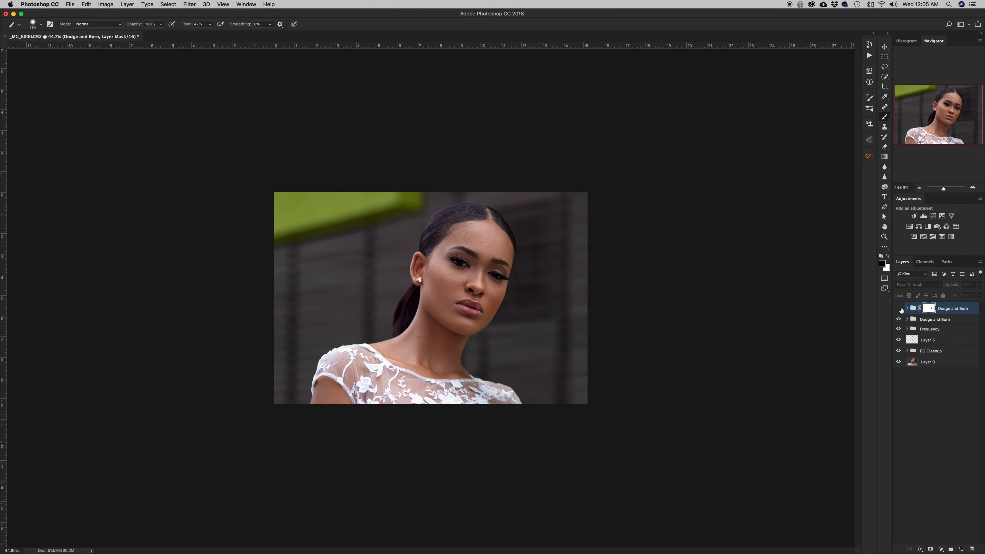
{"action": "left_click", "coordinate": [898, 308]}
{"action": "left_click", "coordinate": [899, 308]}
{"action": "left_click", "coordinate": [899, 308]}
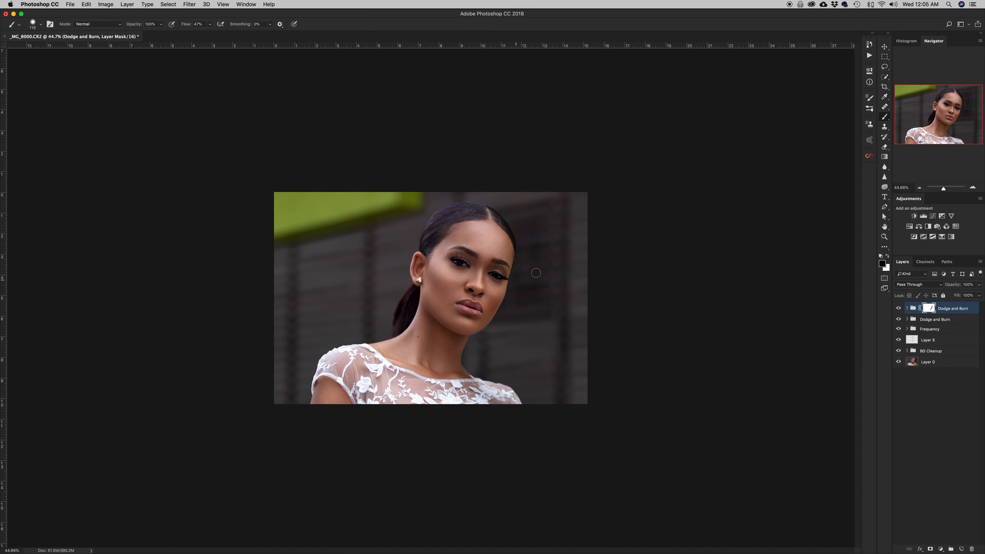
{"action": "left_click", "coordinate": [899, 309]}
{"action": "left_click", "coordinate": [898, 308]}
{"action": "left_click", "coordinate": [898, 308]}
{"action": "left_click", "coordinate": [898, 308]}
{"action": "left_click", "coordinate": [898, 309]}
{"action": "left_click", "coordinate": [898, 308]}
{"action": "left_click", "coordinate": [899, 309]}
{"action": "left_click", "coordinate": [898, 309]}
{"action": "left_click", "coordinate": [898, 309]}
{"action": "left_click", "coordinate": [899, 309]}
{"action": "left_click", "coordinate": [899, 309]}
{"action": "left_click", "coordinate": [899, 309]}
{"action": "left_click", "coordinate": [898, 308]}
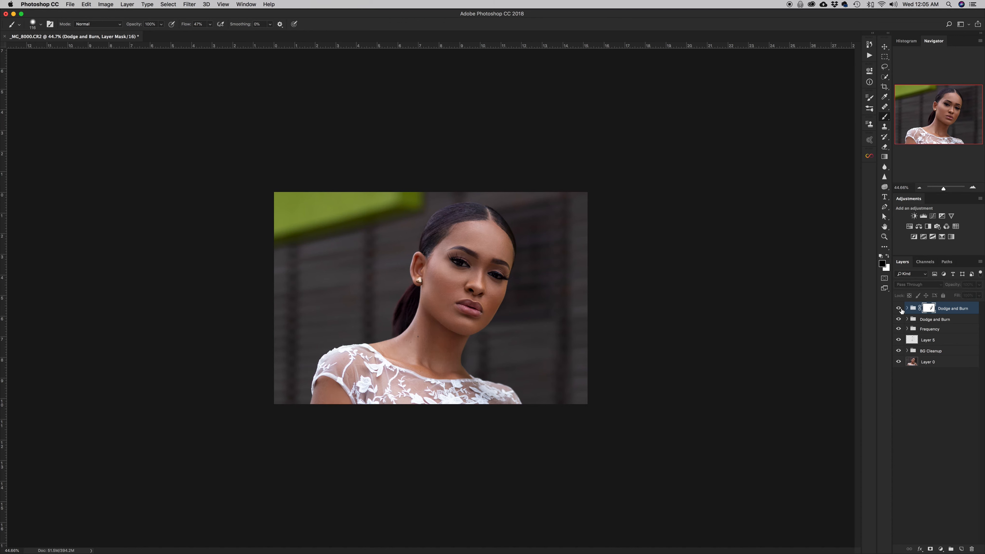
{"action": "left_click", "coordinate": [898, 308]}
{"action": "left_click", "coordinate": [899, 308]}
{"action": "left_click", "coordinate": [899, 309]}
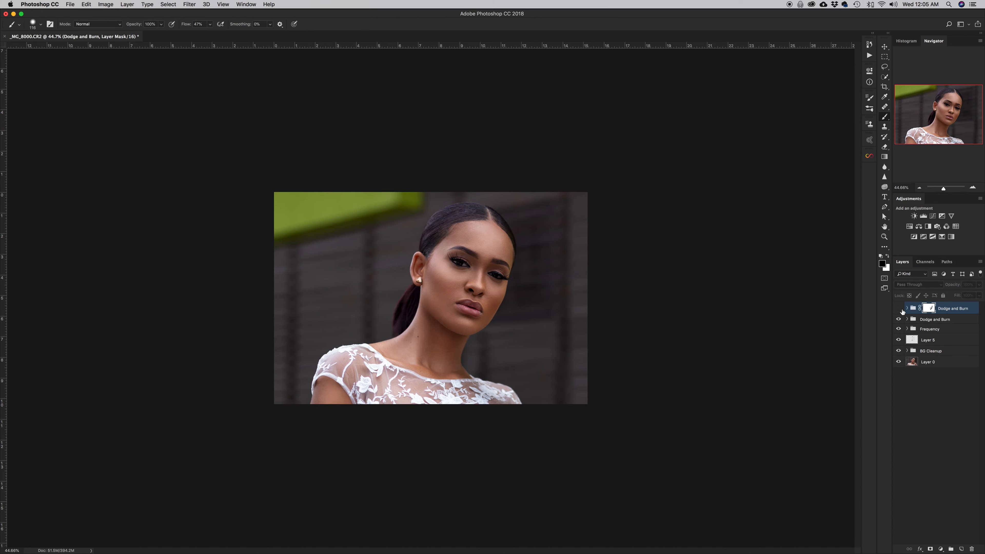
{"action": "left_click", "coordinate": [900, 309]}
{"action": "left_click", "coordinate": [900, 308]}
{"action": "left_click", "coordinate": [899, 309]}
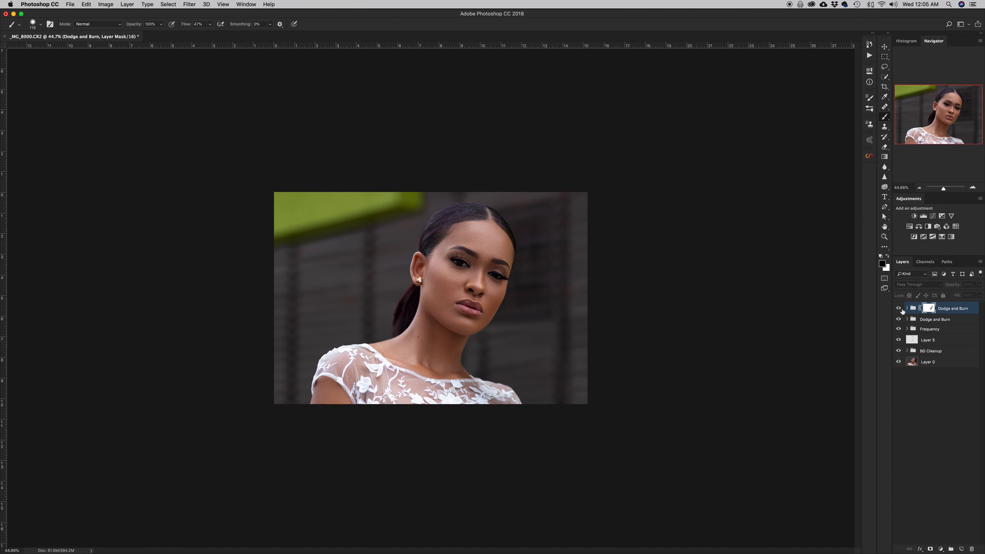
{"action": "left_click", "coordinate": [899, 309]}
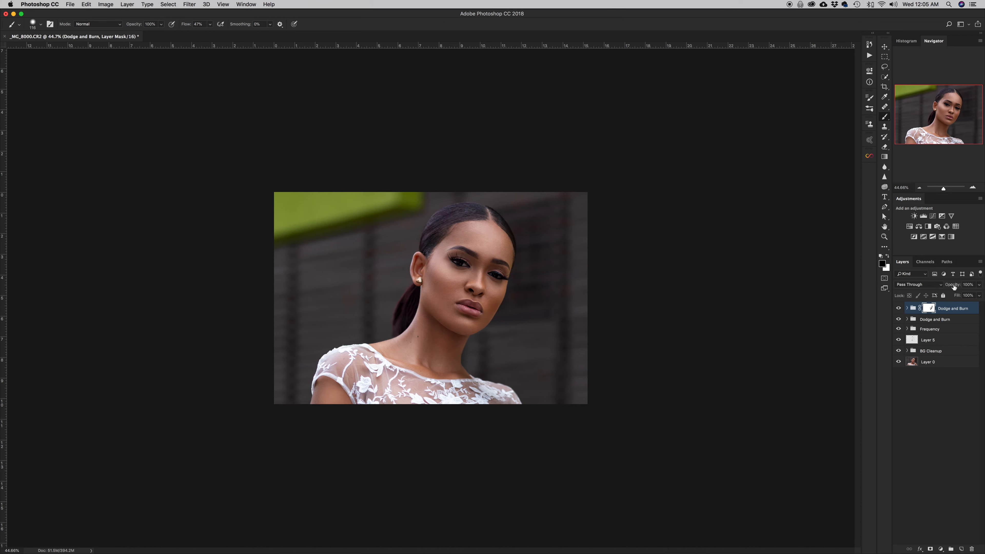
Lower the upper Dodge and Burn group's opacity to 59% and compare the image with and without it.
{"action": "left_click_drag", "start_coordinate": [954, 287], "coordinate": [937, 287]}
{"action": "left_click", "coordinate": [899, 309]}
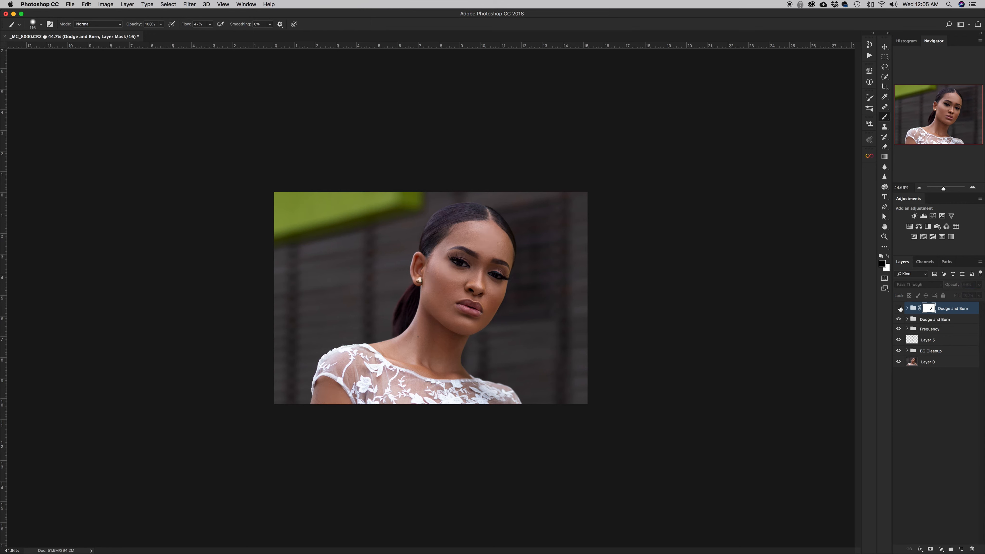
{"action": "left_click", "coordinate": [899, 309]}
{"action": "left_click", "coordinate": [899, 309]}
{"action": "left_click", "coordinate": [899, 309]}
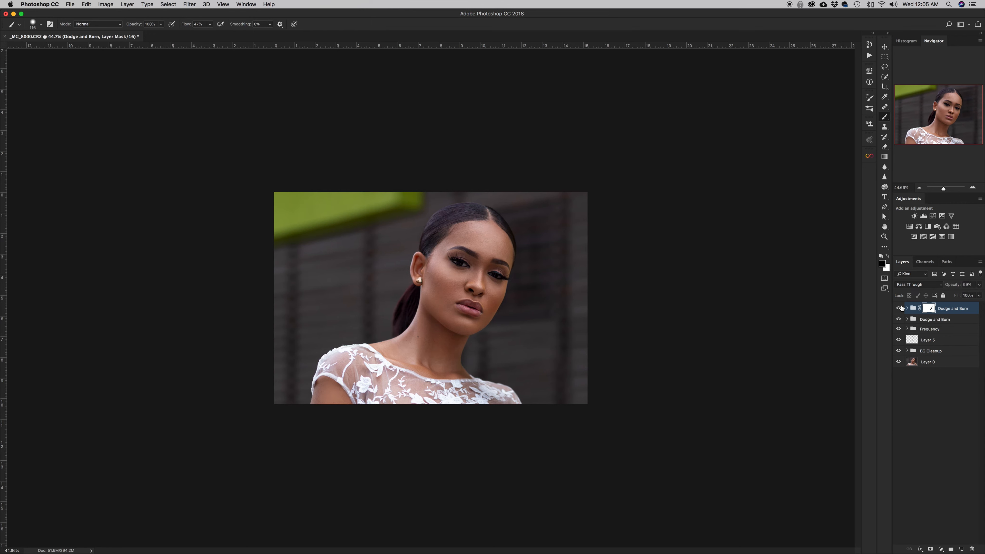
{"action": "left_click", "coordinate": [899, 308]}
{"action": "left_click", "coordinate": [899, 308]}
{"action": "left_click", "coordinate": [899, 309]}
{"action": "left_click", "coordinate": [899, 308]}
Add a Curves adjustment layer, raise the midtones from input 105 to output about 166, and invert its mask to black.
{"action": "key", "text": "z"}
{"action": "left_click_drag", "start_coordinate": [485, 271], "coordinate": [561, 287]}
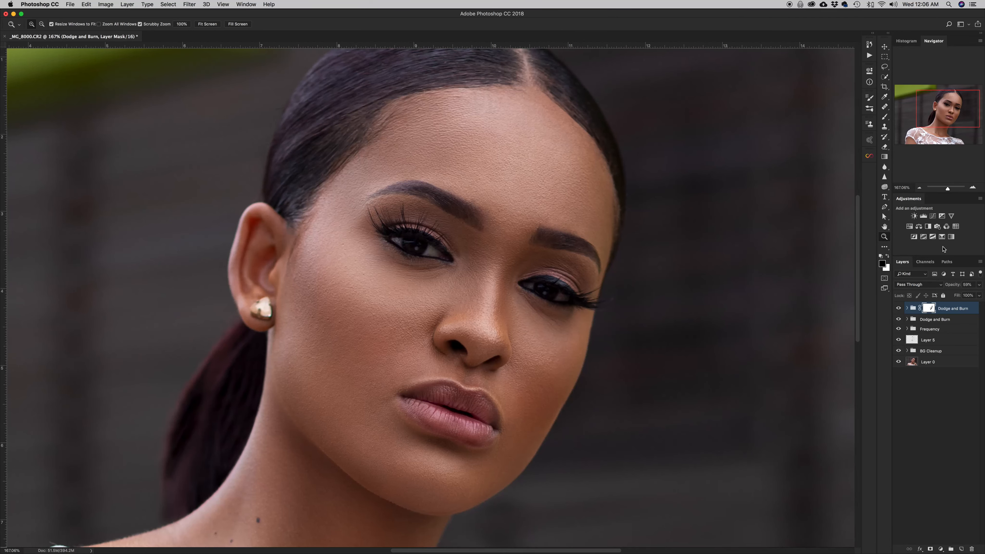
{"action": "left_click", "coordinate": [933, 216]}
{"action": "left_click", "coordinate": [773, 155]}
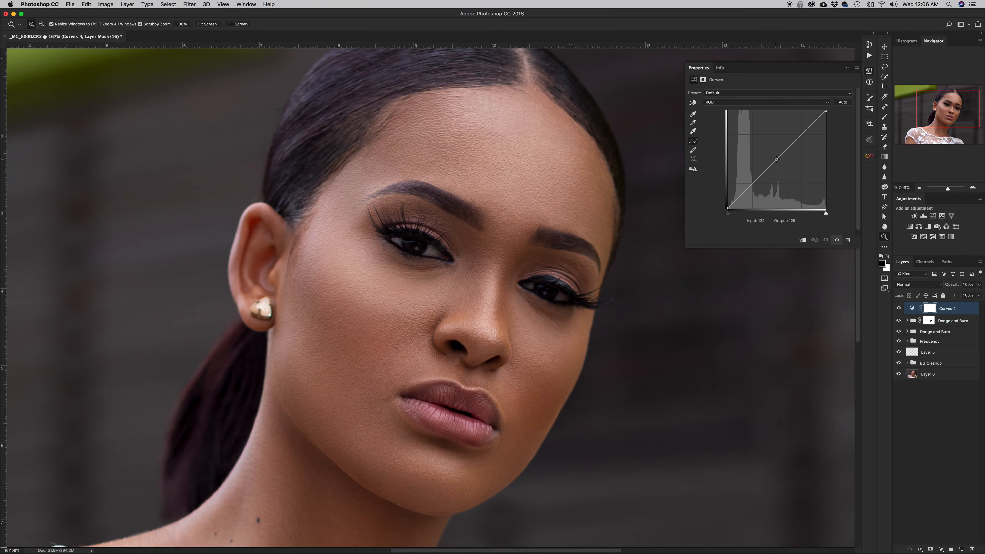
{"action": "left_click_drag", "start_coordinate": [773, 155], "coordinate": [769, 143]}
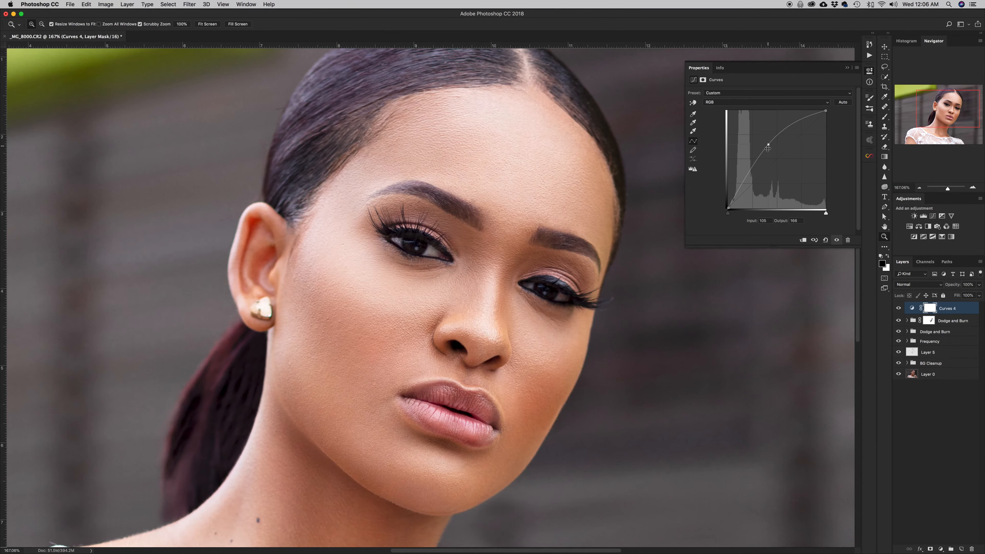
{"action": "key", "text": "super+i"}
Paint white on the Curves mask with a small brush to brighten both eyes, undoing one unwanted stroke.
{"action": "key", "text": "b"}
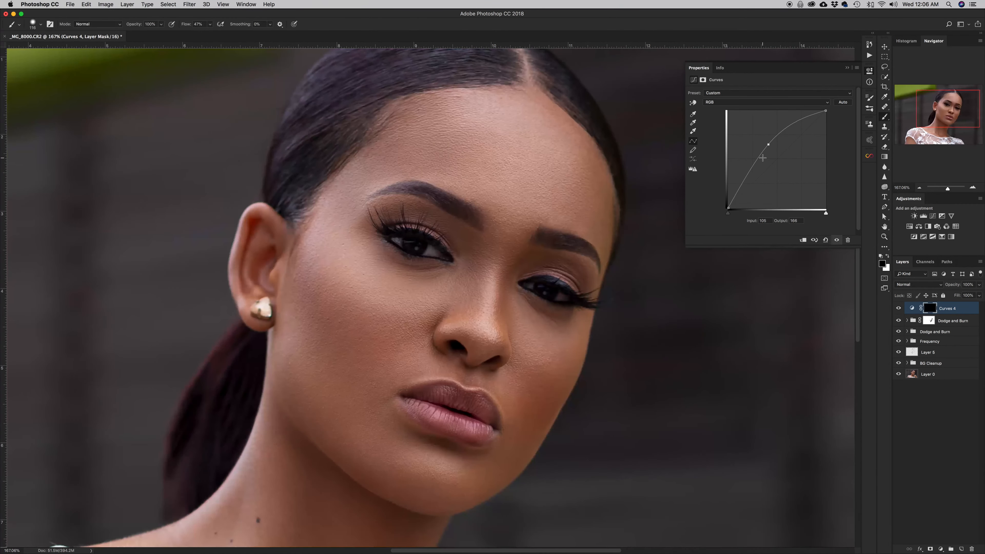
{"action": "key", "text": "x"}
{"action": "mouse_move", "coordinate": [403, 242]}
{"action": "left_mouse_down"}
{"action": "mouse_move", "coordinate": [390, 242]}
{"action": "mouse_move", "coordinate": [407, 245]}
{"action": "left_mouse_up"}
{"action": "left_click_drag", "start_coordinate": [543, 287], "coordinate": [549, 291]}
{"action": "left_click_drag", "start_coordinate": [430, 251], "coordinate": [433, 249]}
{"action": "key", "text": "super+z"}
{"action": "left_click_drag", "start_coordinate": [426, 201], "coordinate": [429, 196]}
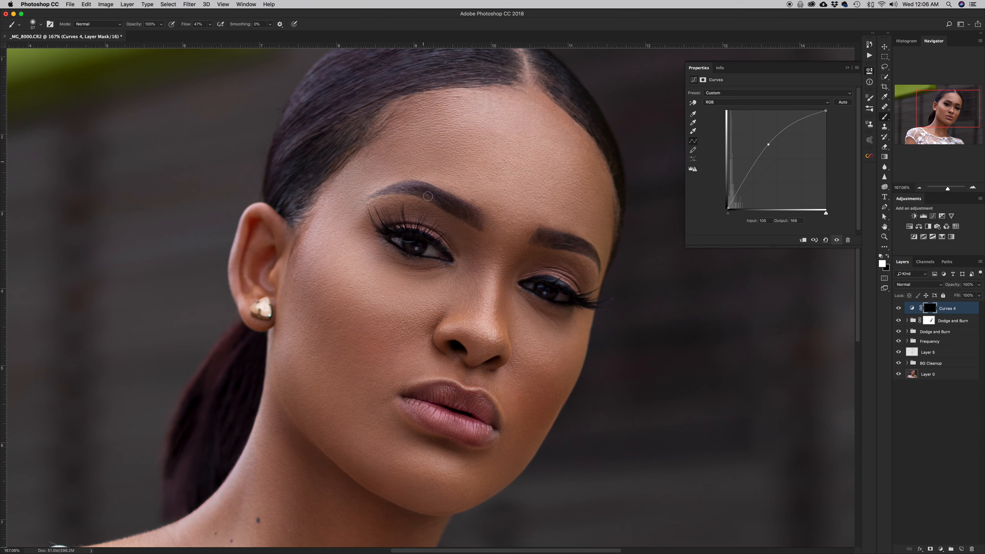
{"action": "left_click_drag", "start_coordinate": [431, 244], "coordinate": [432, 252]}
View the whole portrait and compare it with and without the eye-brightening Curves layer.
{"action": "key", "text": "z"}
{"action": "left_click_drag", "start_coordinate": [543, 284], "coordinate": [468, 284]}
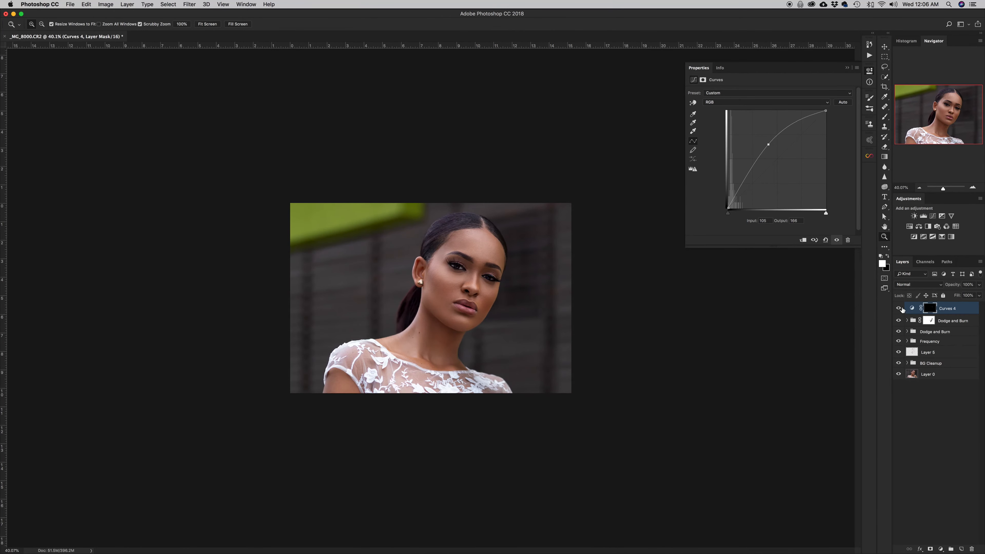
{"action": "left_click", "coordinate": [898, 308]}
{"action": "left_click", "coordinate": [899, 308]}
{"action": "left_click", "coordinate": [898, 308]}
{"action": "left_click", "coordinate": [899, 308]}
{"action": "left_click", "coordinate": [900, 309]}
{"action": "left_click", "coordinate": [900, 309]}
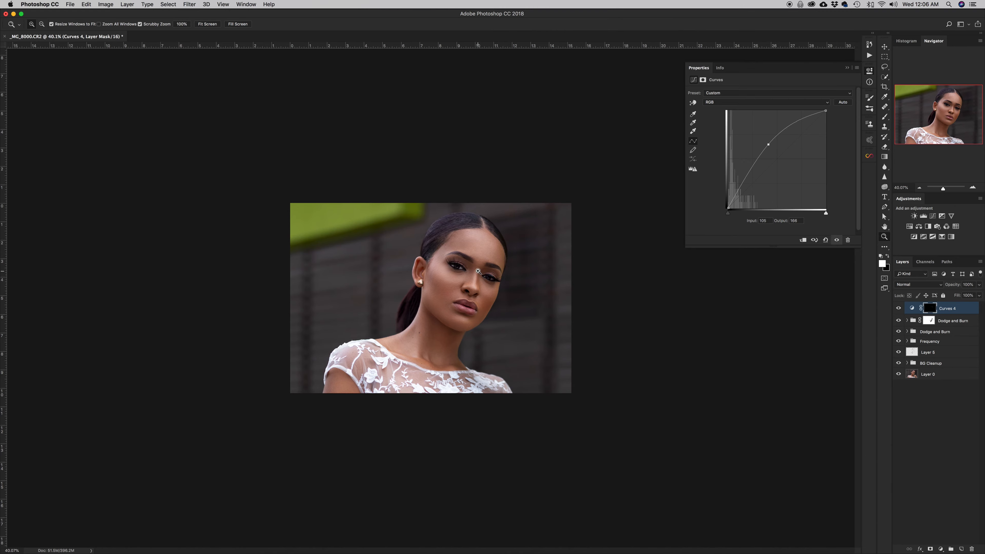
Paint black on the Curves mask over the near eye to tone down the brightening, reduce the brush flow, and review the whole portrait.
{"action": "left_click_drag", "start_coordinate": [465, 267], "coordinate": [501, 268]}
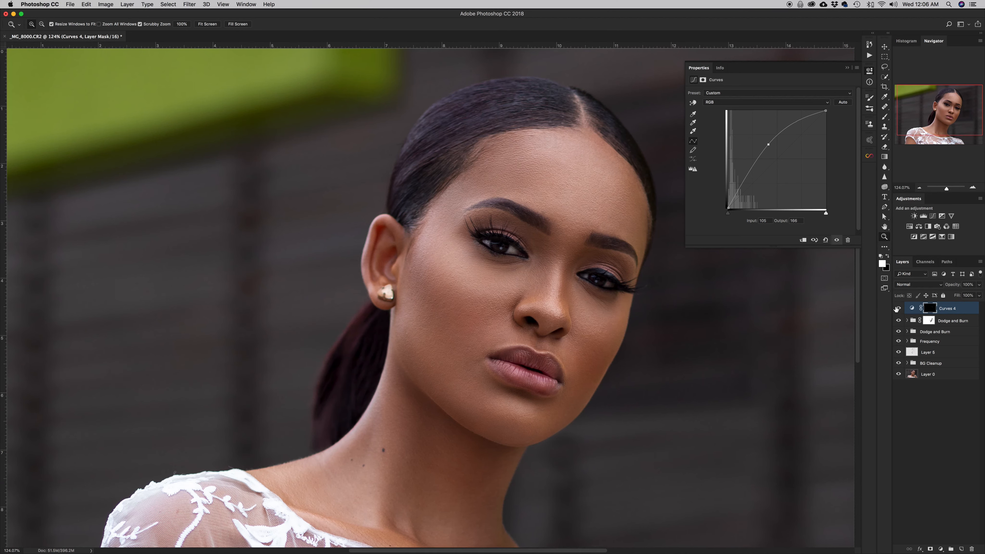
{"action": "key", "text": "x"}
{"action": "key", "text": "b"}
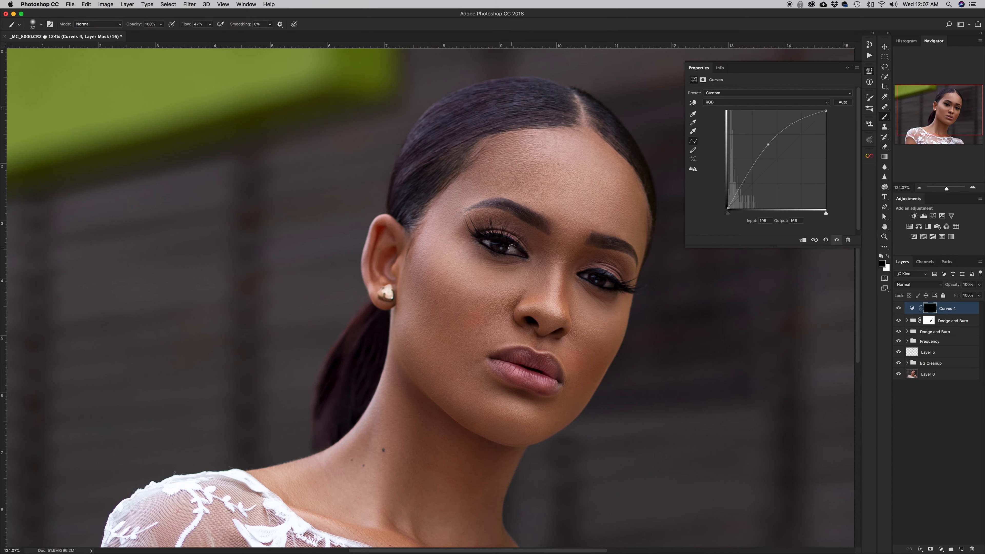
{"action": "left_click_drag", "start_coordinate": [512, 247], "coordinate": [522, 247]}
{"action": "left_click_drag", "start_coordinate": [190, 27], "coordinate": [173, 28]}
{"action": "key", "text": "z"}
{"action": "left_click_drag", "start_coordinate": [575, 264], "coordinate": [547, 273]}
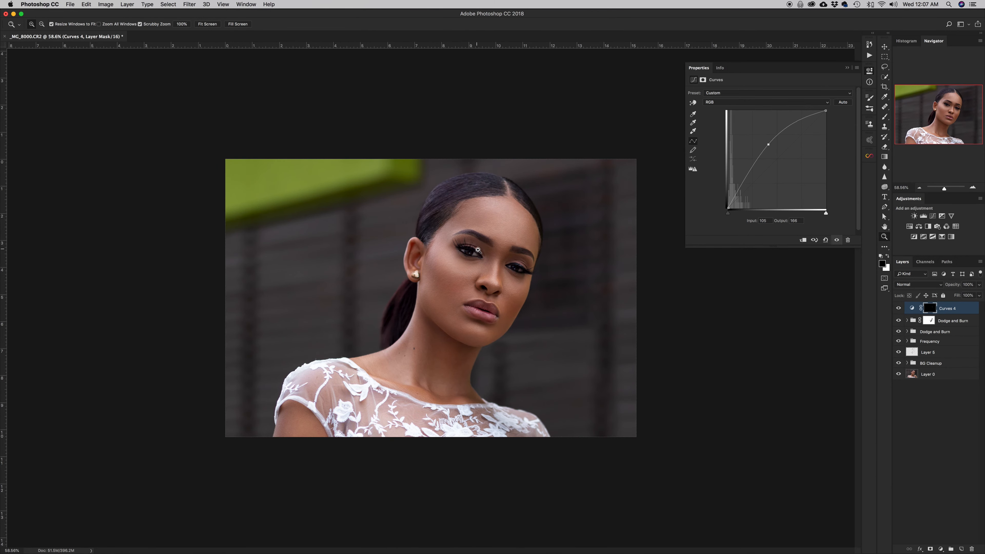
Add a new layer above the eye-brightening Curves layer and prepare a very thin, 2 px brush at the far eye.
{"action": "left_click_drag", "start_coordinate": [524, 275], "coordinate": [572, 273]}
{"action": "key", "text": "b"}
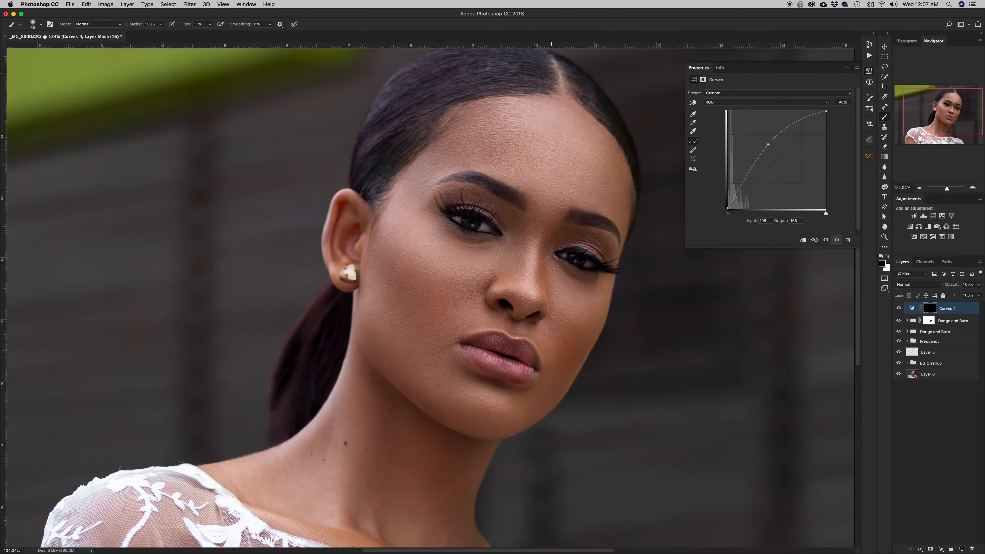
{"action": "left_click", "coordinate": [961, 549]}
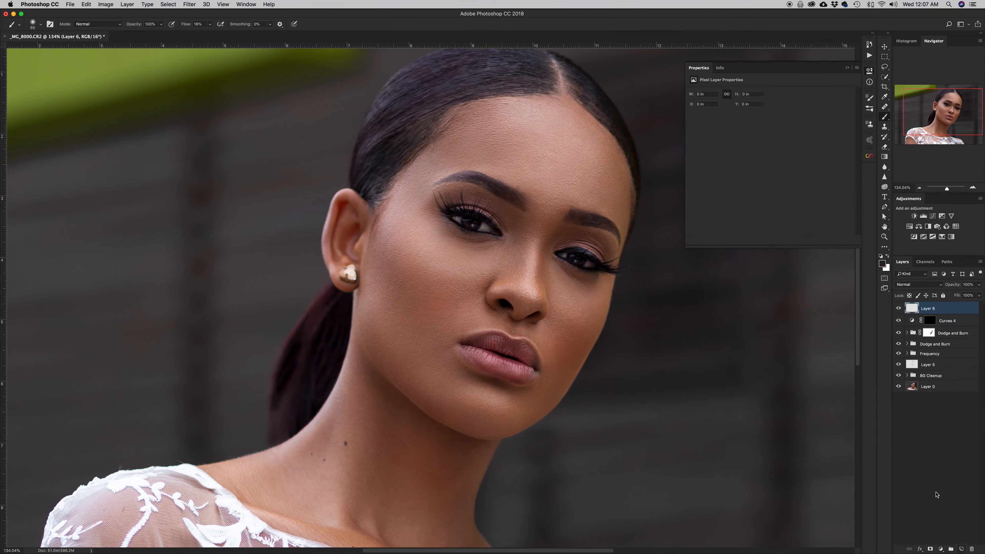
{"action": "mouse_move", "coordinate": [594, 260]}
{"action": "left_mouse_down"}
{"action": "mouse_move", "coordinate": [577, 257]}
{"action": "mouse_move", "coordinate": [577, 286]}
{"action": "left_mouse_up"}
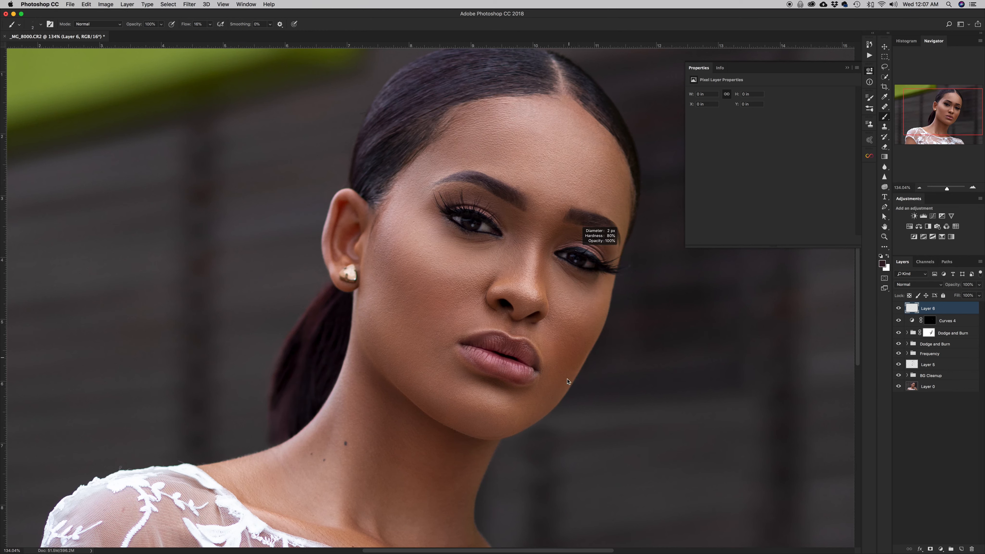
{"action": "left_click_drag", "start_coordinate": [567, 381], "coordinate": [567, 424], "text": "ctrl+alt"}
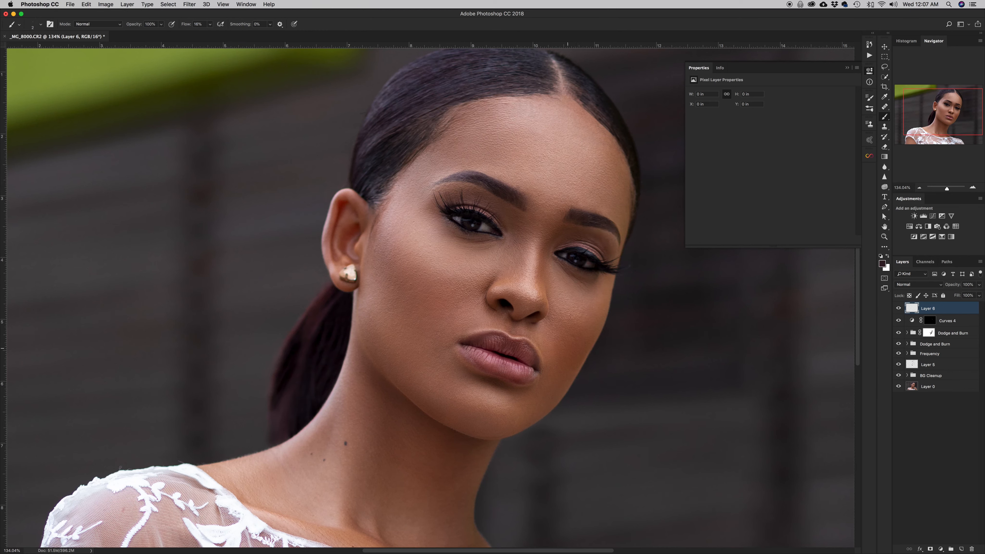
{"action": "left_click_drag", "start_coordinate": [587, 263], "coordinate": [586, 257], "text": "ctrl+alt"}
{"action": "left_click_drag", "start_coordinate": [588, 258], "coordinate": [591, 248], "text": "ctrl+alt"}
Paint fine black eyelashes at the far eye's outer corner with 42% brush flow, undoing an unwanted stroke.
{"action": "key", "text": "d"}
{"action": "left_click_drag", "start_coordinate": [185, 26], "coordinate": [200, 29]}
{"action": "left_click", "coordinate": [899, 309]}
{"action": "left_click", "coordinate": [898, 308]}
{"action": "key", "text": "e"}
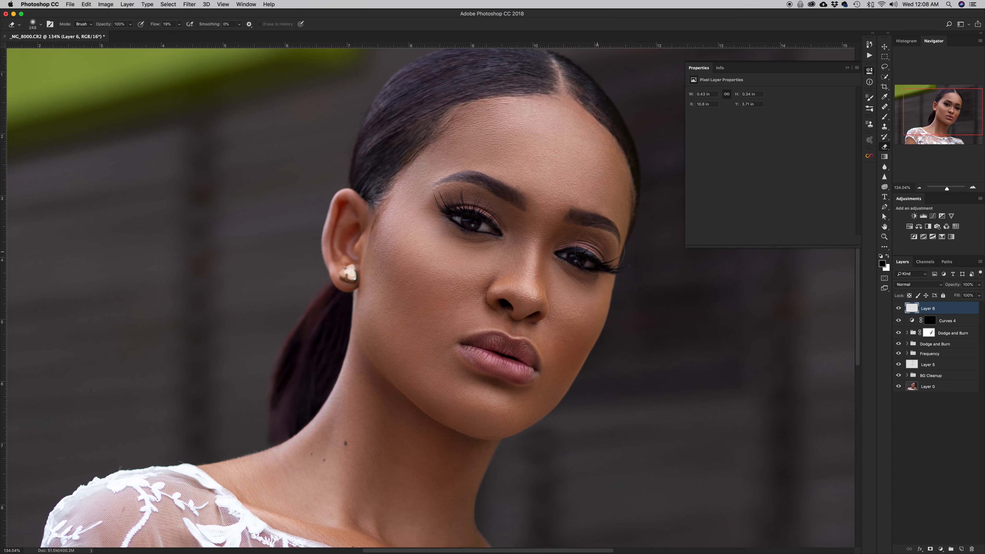
{"action": "key", "text": "b"}
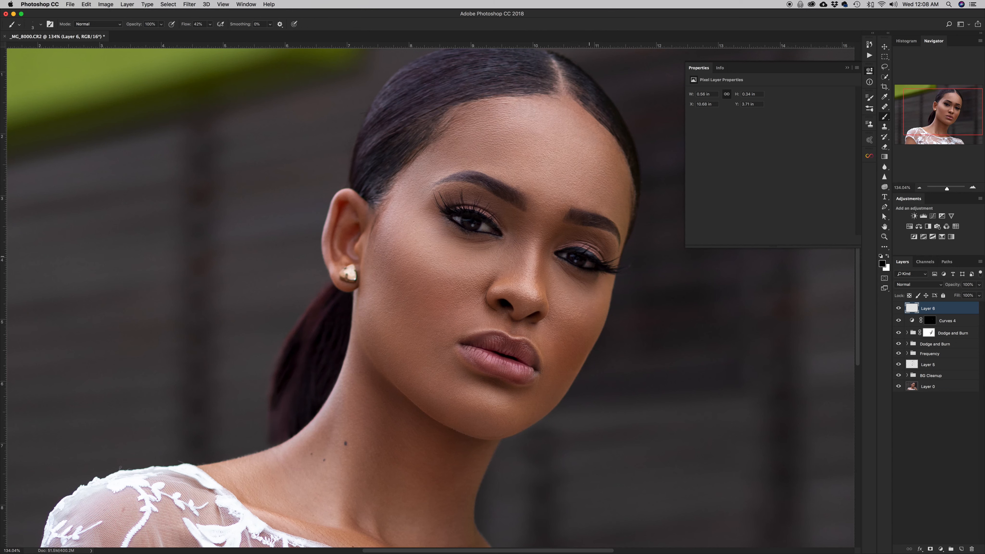
{"action": "key", "text": "super+z"}
Lower the eyelash layer's opacity to 77% and compare the whole portrait with and without it.
{"action": "key", "text": "z"}
{"action": "left_click_drag", "start_coordinate": [656, 272], "coordinate": [636, 270]}
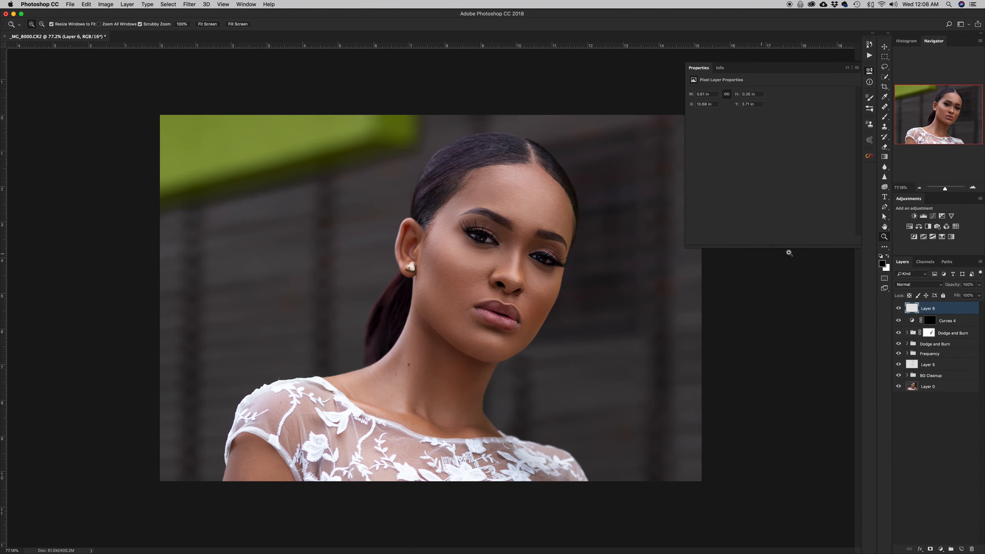
{"action": "left_click_drag", "start_coordinate": [955, 286], "coordinate": [945, 286]}
{"action": "left_click", "coordinate": [899, 308]}
{"action": "left_click", "coordinate": [899, 308]}
{"action": "left_click_drag", "start_coordinate": [555, 273], "coordinate": [536, 279]}
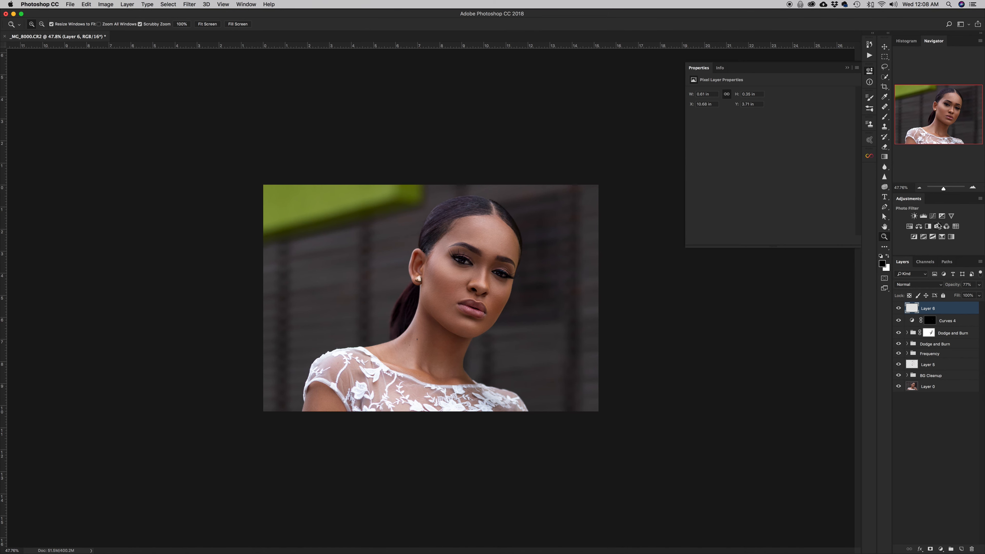
Add a Gradient Map adjustment layer, try several sepia presets, and apply the Gold 1 gradient.
{"action": "left_click", "coordinate": [952, 237]}
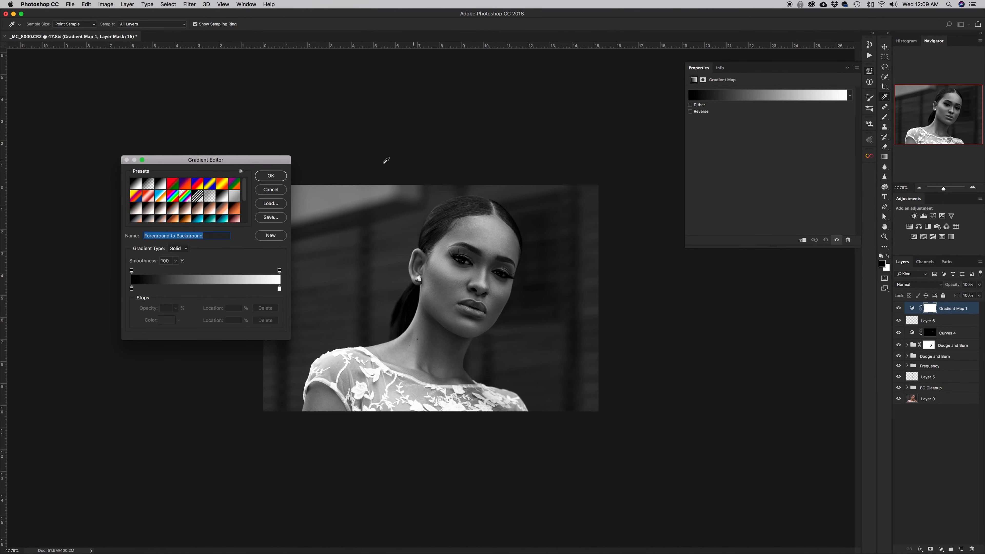
{"action": "left_click", "coordinate": [212, 211]}
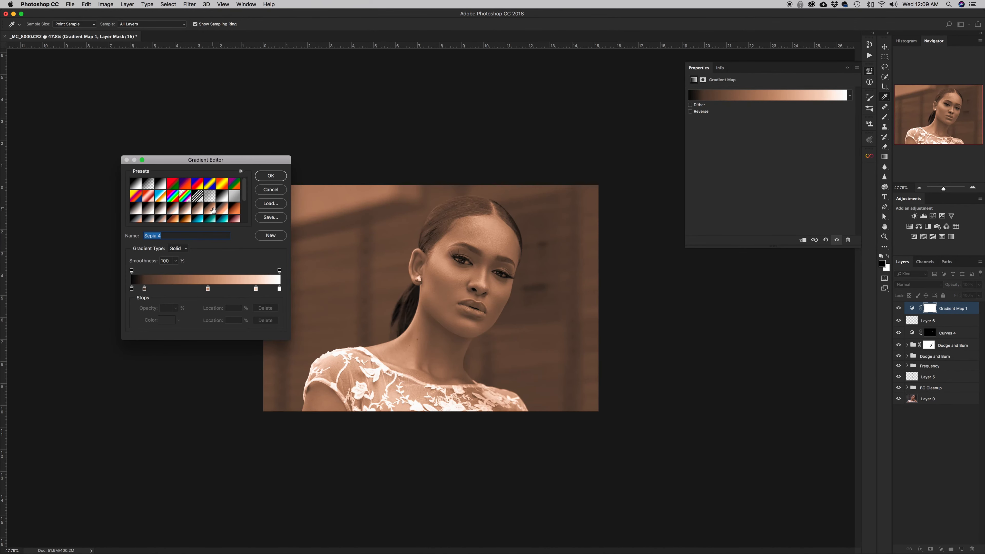
{"action": "left_click", "coordinate": [224, 211]}
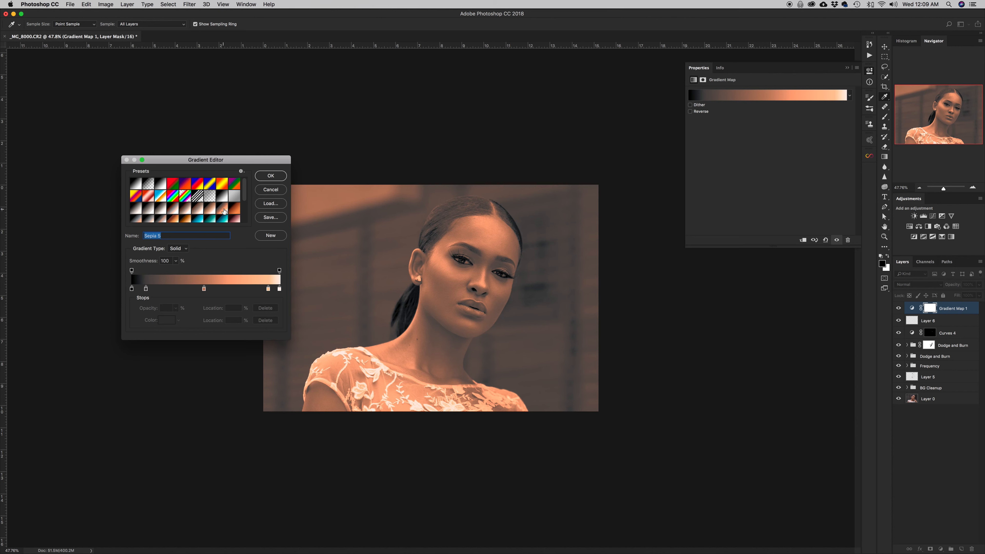
{"action": "left_click", "coordinate": [235, 209]}
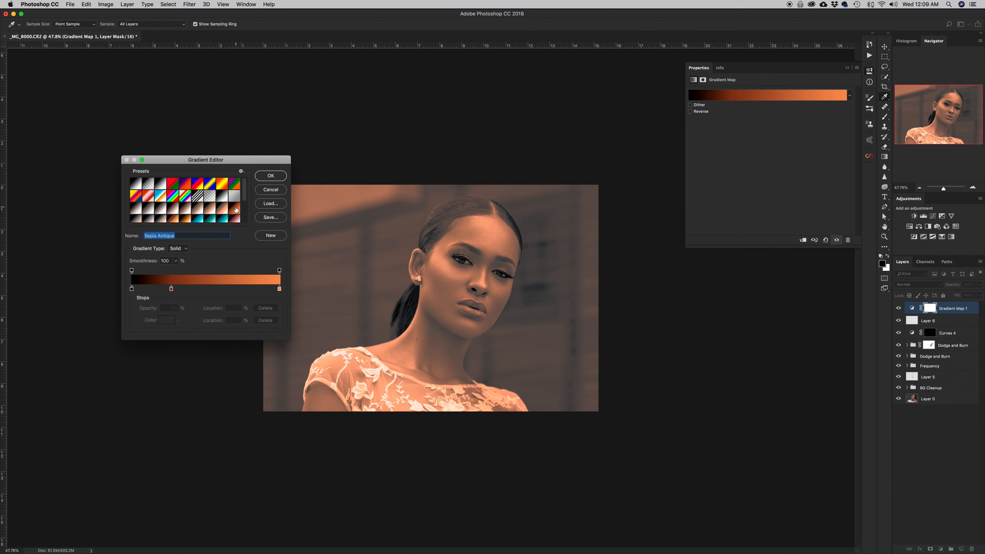
{"action": "left_click", "coordinate": [211, 212]}
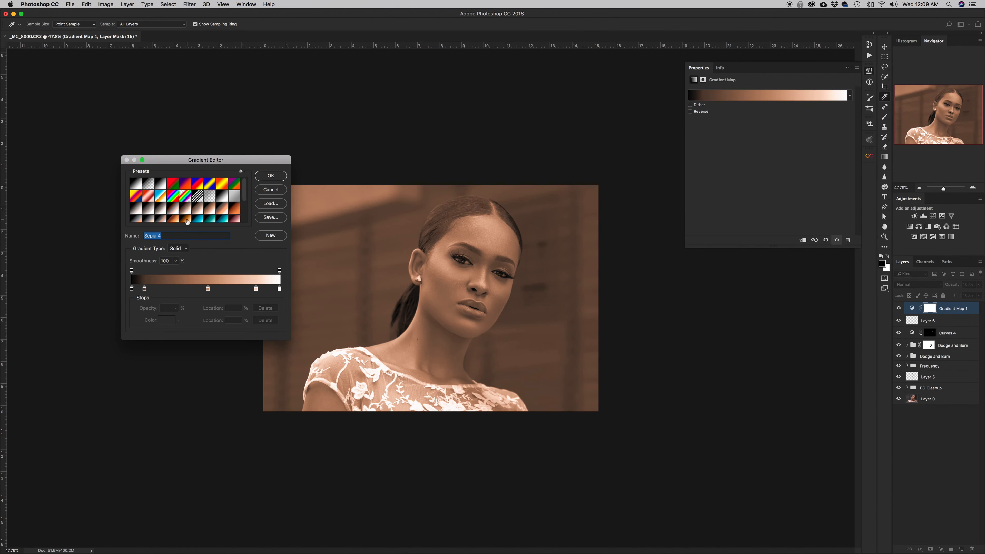
{"action": "left_click", "coordinate": [186, 220]}
{"action": "left_click", "coordinate": [172, 219]}
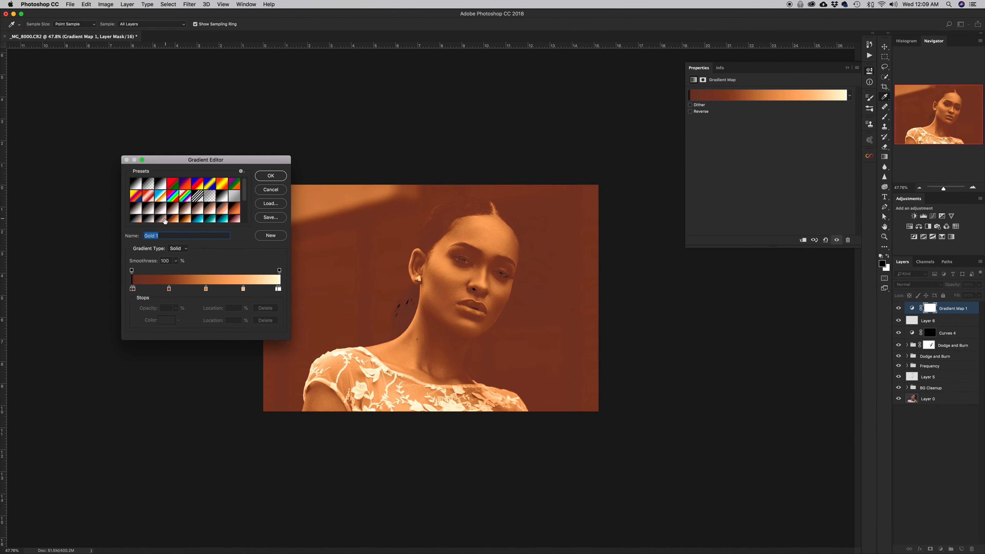
{"action": "mouse_move", "coordinate": [243, 188]}
{"action": "left_mouse_down"}
{"action": "mouse_move", "coordinate": [246, 212]}
{"action": "mouse_move", "coordinate": [246, 193]}
{"action": "left_mouse_up"}
{"action": "left_click", "coordinate": [270, 176]}
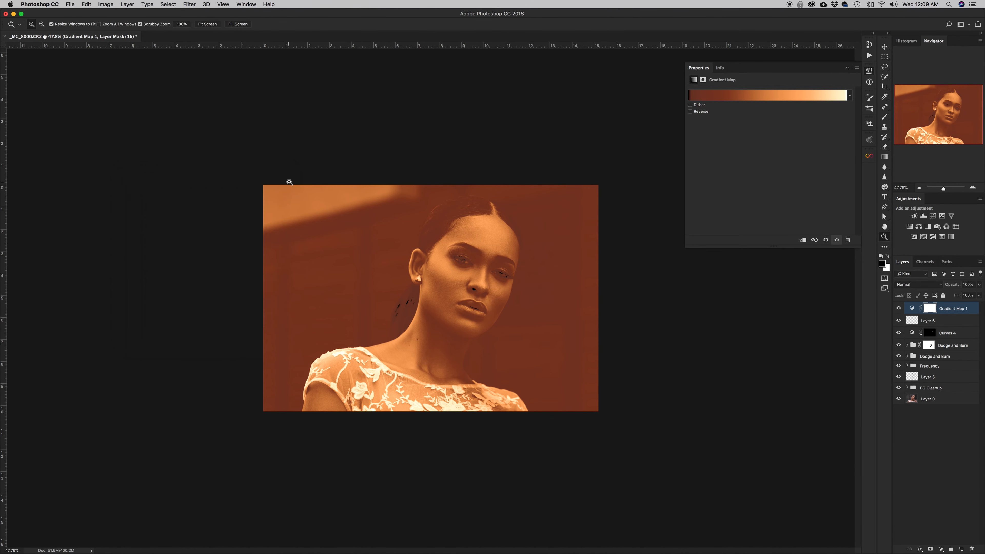
Set the Gradient Map layer to Soft Light at reduced opacity, around 32%, and compare the portrait with and without it.
{"action": "left_click", "coordinate": [929, 286]}
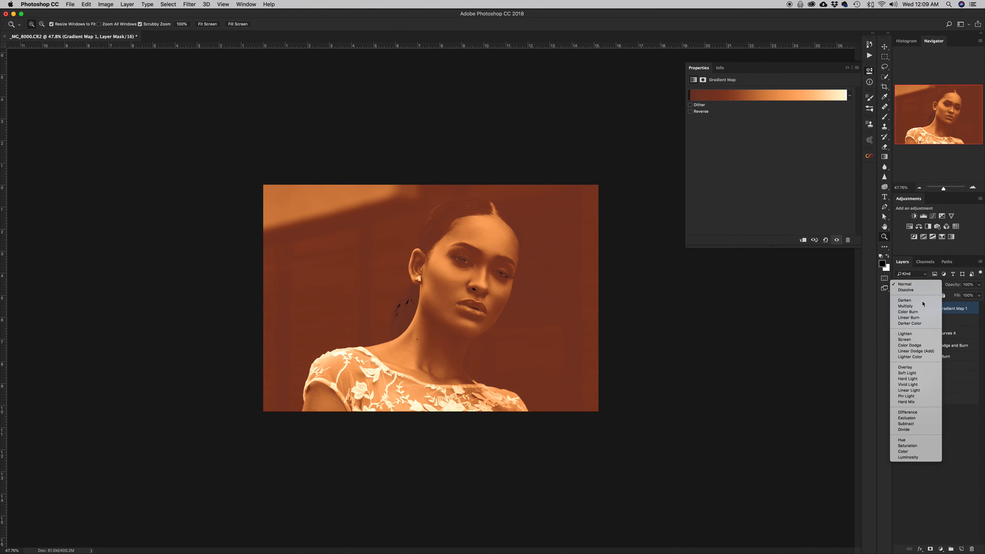
{"action": "left_click", "coordinate": [911, 373]}
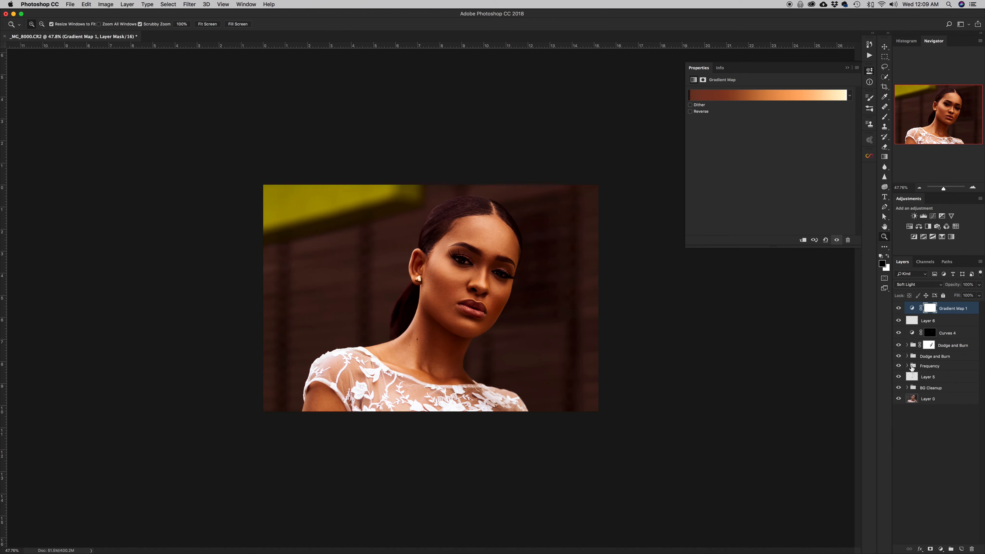
{"action": "left_click_drag", "start_coordinate": [953, 284], "coordinate": [923, 287]}
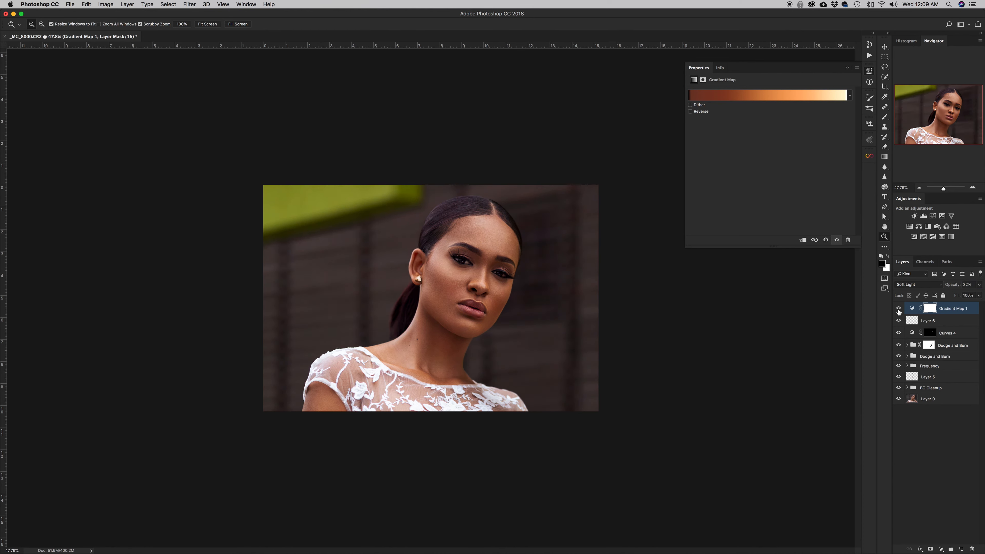
{"action": "left_click", "coordinate": [898, 309]}
{"action": "left_click", "coordinate": [899, 309]}
{"action": "left_click", "coordinate": [898, 309]}
{"action": "left_click", "coordinate": [899, 309]}
Invert the Gradient Map mask to black and paint white over the face and neck at 100% brush flow.
{"action": "key", "text": "super+i"}
{"action": "key", "text": "b"}
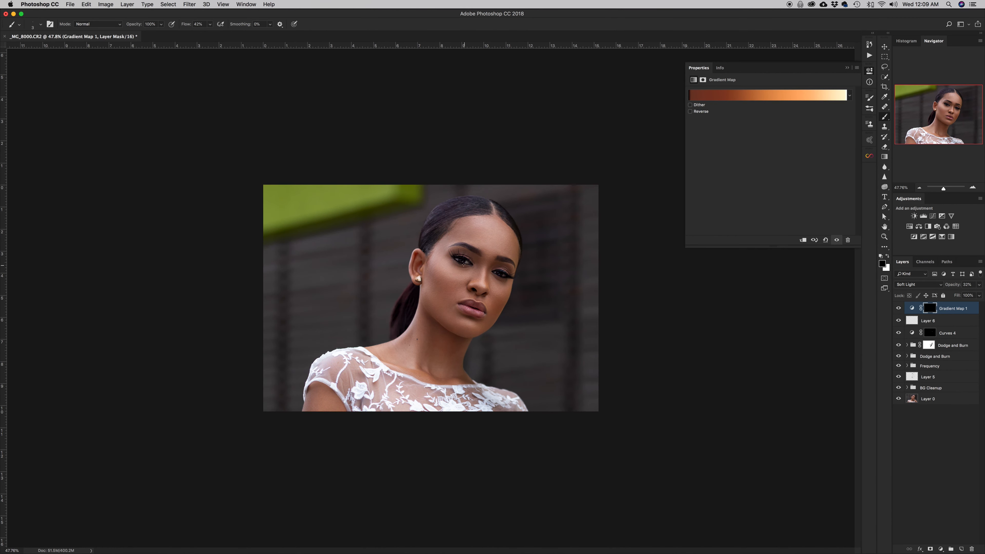
{"action": "left_click_drag", "start_coordinate": [464, 265], "coordinate": [477, 264]}
{"action": "left_click_drag", "start_coordinate": [183, 24], "coordinate": [219, 24]}
{"action": "key", "text": "x"}
{"action": "left_click_drag", "start_coordinate": [494, 242], "coordinate": [491, 160]}
{"action": "left_click_drag", "start_coordinate": [494, 242], "coordinate": [485, 250]}
{"action": "left_click_drag", "start_coordinate": [502, 248], "coordinate": [493, 247]}
{"action": "mouse_move", "coordinate": [381, 352]}
{"action": "left_mouse_down", "text": "ctrl+alt"}
{"action": "mouse_move", "coordinate": [367, 351]}
{"action": "mouse_move", "coordinate": [416, 355]}
{"action": "left_mouse_up", "text": "ctrl+alt"}
Lower the Gradient Map layer's opacity to 13% and compare the portrait with and without the warm toning.
{"action": "left_click", "coordinate": [899, 308]}
{"action": "left_click", "coordinate": [898, 309]}
{"action": "left_click", "coordinate": [899, 309]}
{"action": "left_click", "coordinate": [898, 308]}
{"action": "left_click_drag", "start_coordinate": [952, 285], "coordinate": [945, 288]}
{"action": "left_click", "coordinate": [898, 308]}
{"action": "left_click", "coordinate": [899, 308]}
{"action": "key", "text": "z"}
{"action": "left_click_drag", "start_coordinate": [520, 283], "coordinate": [501, 285]}
Extend the Gradient Map mask with a larger white brush around the shoulder and compare the layer's effect.
{"action": "key", "text": "b"}
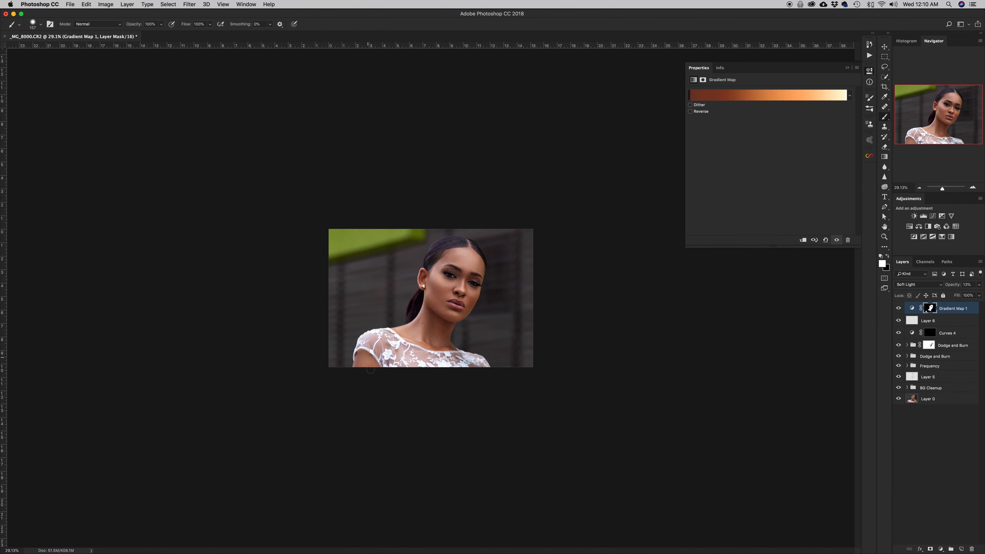
{"action": "mouse_move", "coordinate": [382, 345]}
{"action": "left_mouse_down", "text": "ctrl+alt"}
{"action": "mouse_move", "coordinate": [395, 341]}
{"action": "mouse_move", "coordinate": [373, 340]}
{"action": "left_mouse_up", "text": "ctrl+alt"}
{"action": "left_click", "coordinate": [899, 308]}
{"action": "left_click", "coordinate": [899, 308]}
{"action": "left_click", "coordinate": [899, 308]}
{"action": "left_click", "coordinate": [899, 308]}
Group the layers from the Gradient Map down to the one above BG Cleanup, and compare the retouch with the original.
{"action": "left_click", "coordinate": [941, 380], "text": "shift"}
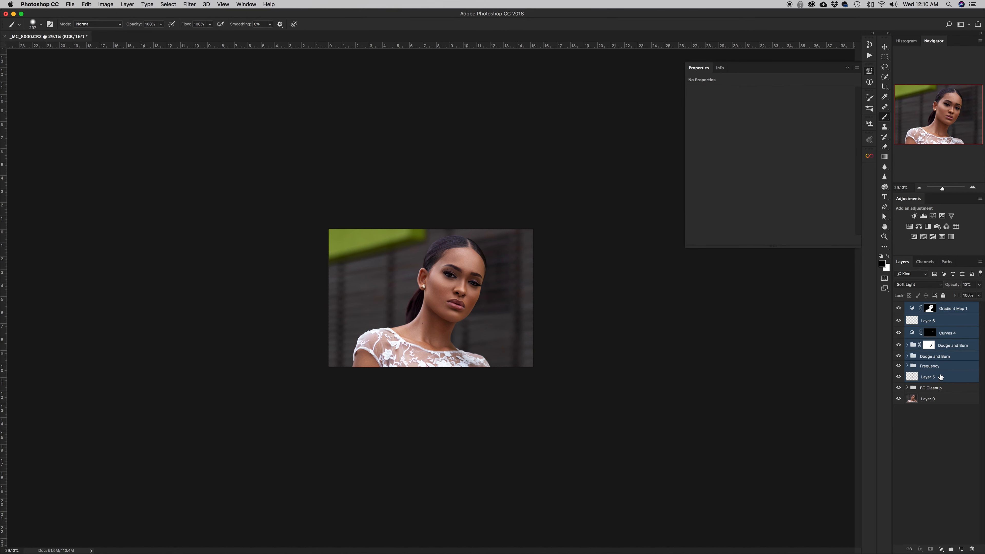
{"action": "key", "text": "super+g"}
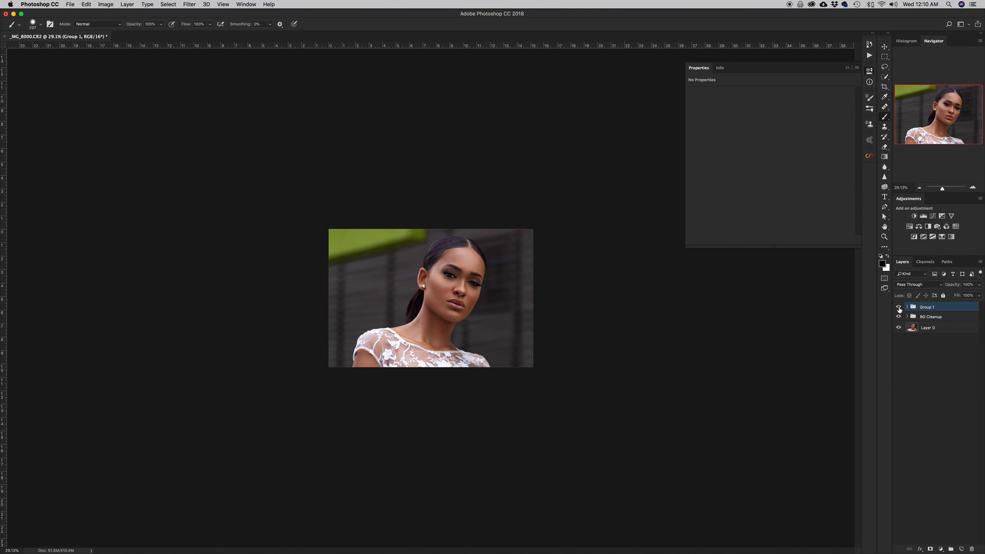
{"action": "left_click", "coordinate": [899, 328], "text": "alt"}
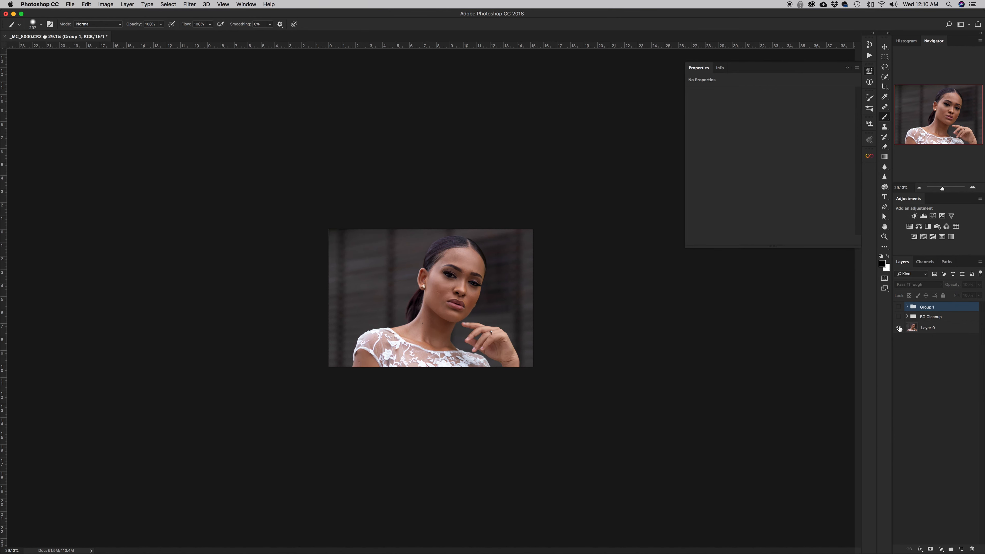
{"action": "left_click", "coordinate": [899, 329], "text": "alt"}
{"action": "left_click", "coordinate": [899, 328], "text": "alt"}
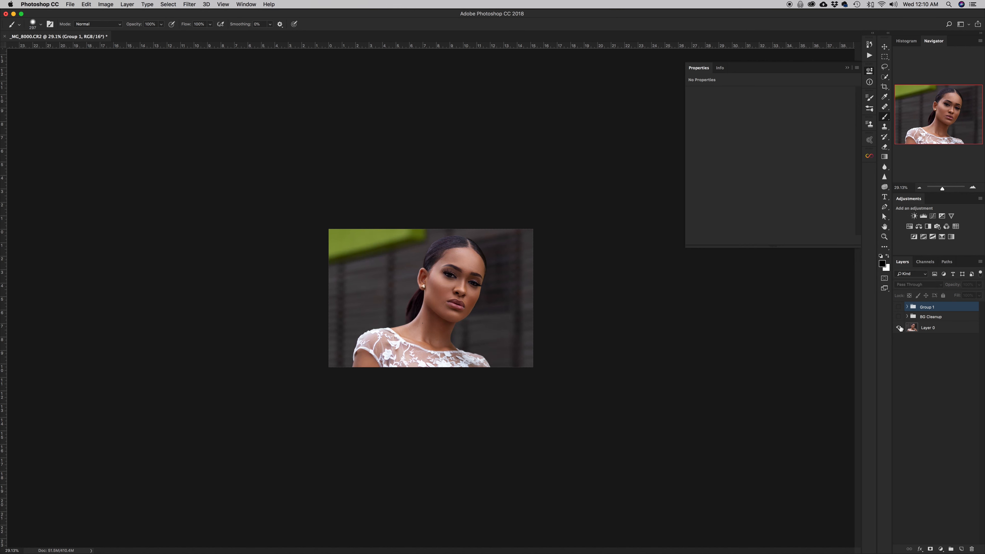
{"action": "left_click", "coordinate": [899, 328], "text": "alt"}
{"action": "left_click", "coordinate": [481, 260]}
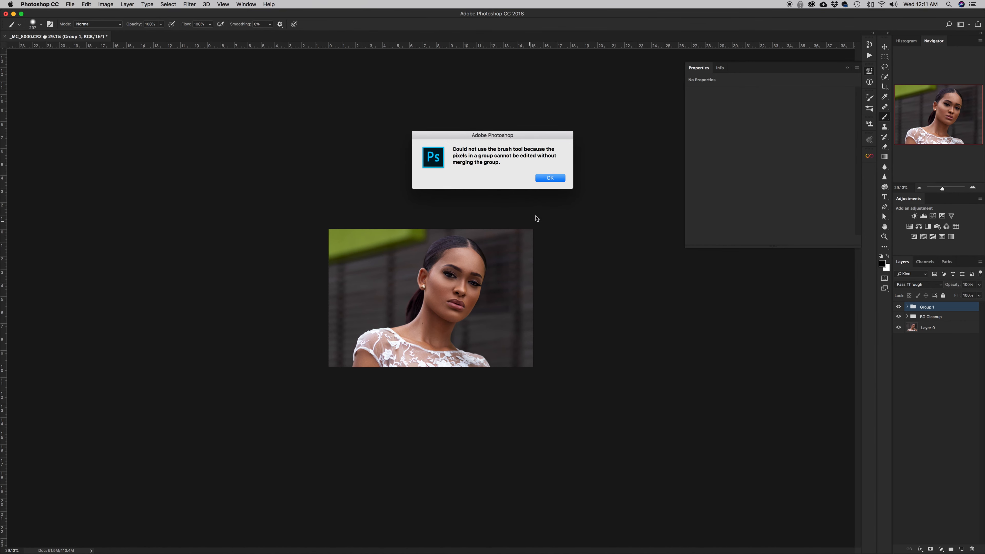
{"action": "left_click", "coordinate": [550, 178]}
Add a Brightness/Contrast adjustment layer above the group and raise the brightness slightly.
{"action": "key", "text": "z"}
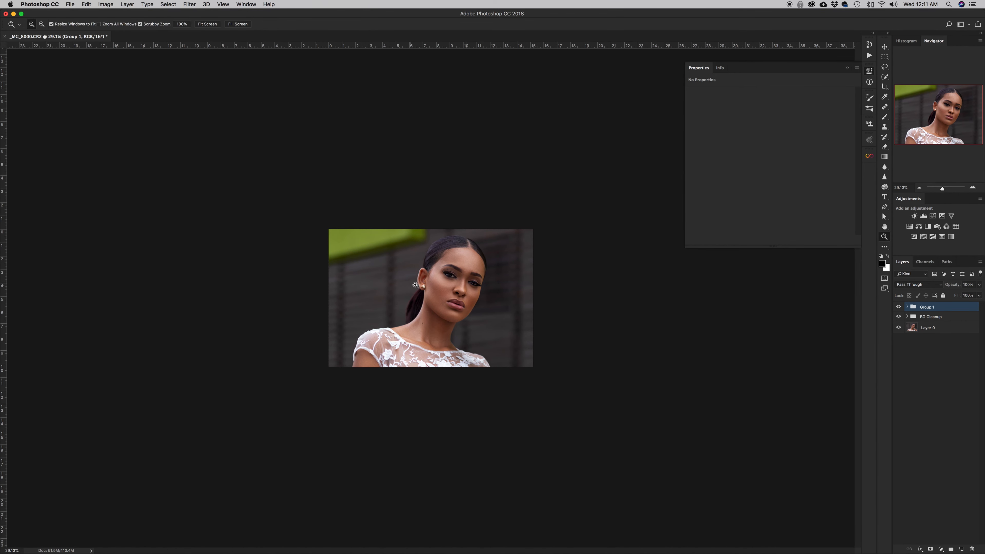
{"action": "left_click_drag", "start_coordinate": [415, 285], "coordinate": [459, 280]}
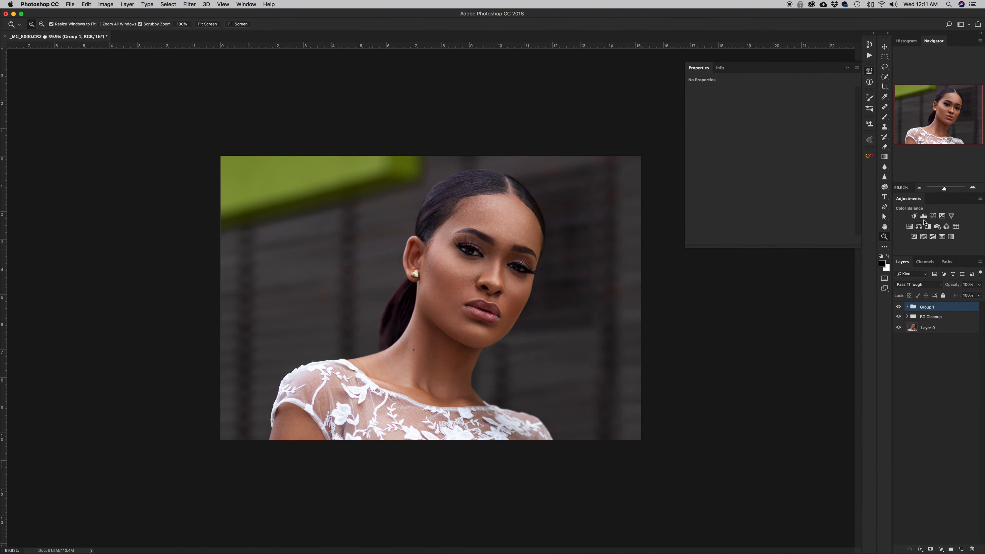
{"action": "left_click", "coordinate": [914, 216]}
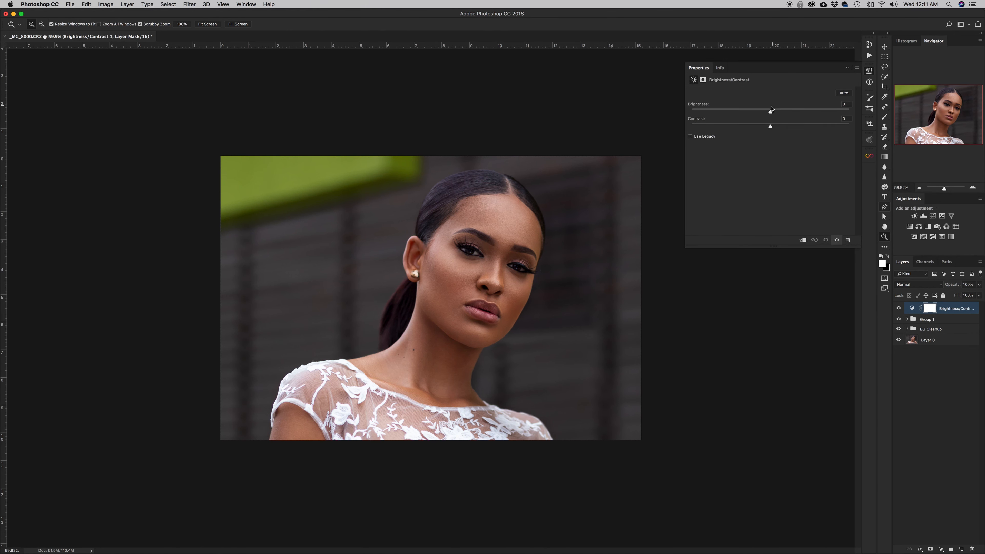
{"action": "left_click_drag", "start_coordinate": [771, 115], "coordinate": [775, 115]}
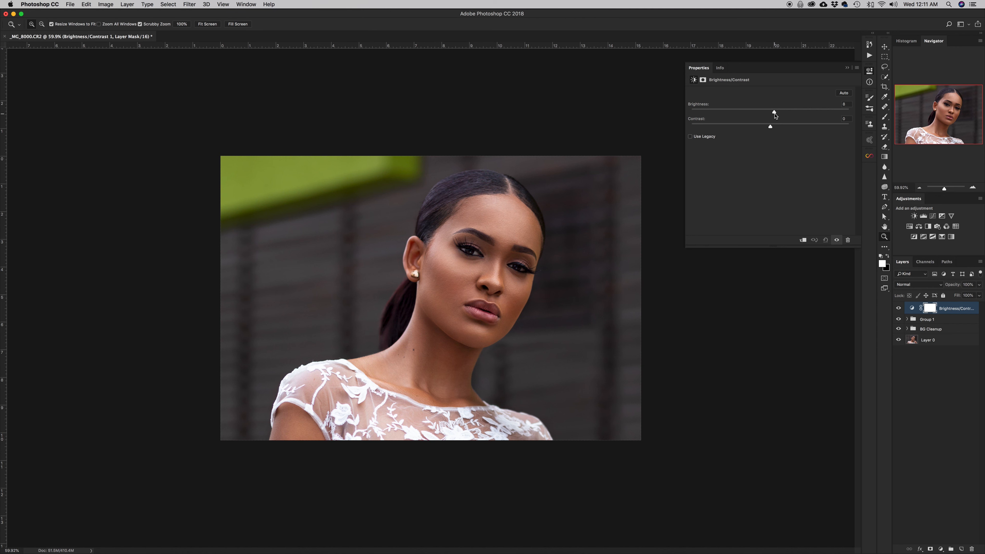
Add a Levels adjustment layer with the black input at 4 and the white input at 251.
{"action": "left_click", "coordinate": [923, 217]}
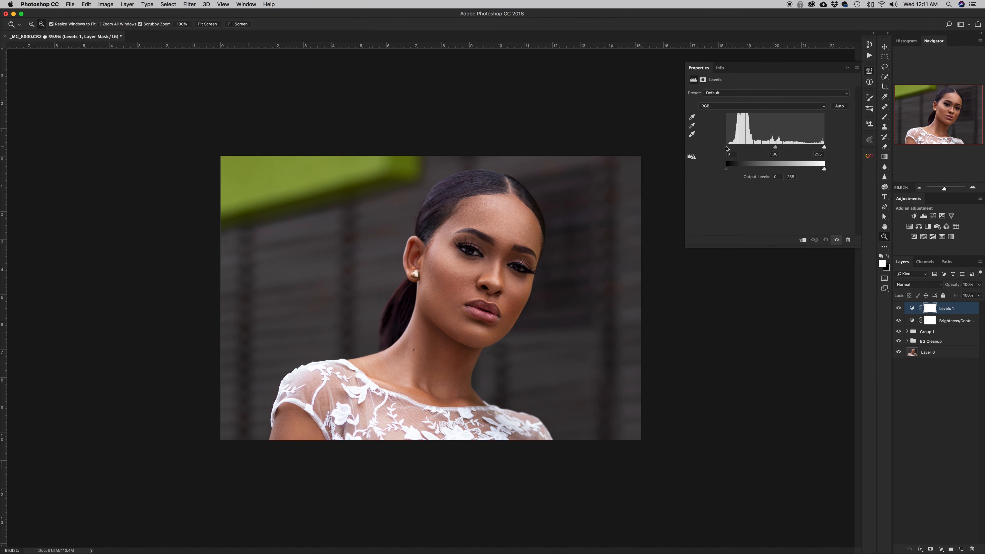
{"action": "left_click_drag", "start_coordinate": [726, 148], "coordinate": [731, 152]}
{"action": "key", "text": "alt"}
{"action": "left_click_drag", "start_coordinate": [824, 148], "coordinate": [824, 150]}
{"action": "key", "text": "alt"}
Lower the Levels layer's opacity to 51% and compare the effects of the Levels and Brightness/Contrast layers.
{"action": "left_click", "coordinate": [899, 309]}
{"action": "left_click", "coordinate": [898, 309]}
{"action": "left_click_drag", "start_coordinate": [957, 286], "coordinate": [936, 287]}
{"action": "left_click", "coordinate": [901, 320]}
{"action": "left_click", "coordinate": [901, 319]}
Review the whole portrait at different zoom levels and compare the finished retouch with the original layer.
{"action": "left_click_drag", "start_coordinate": [516, 266], "coordinate": [506, 265]}
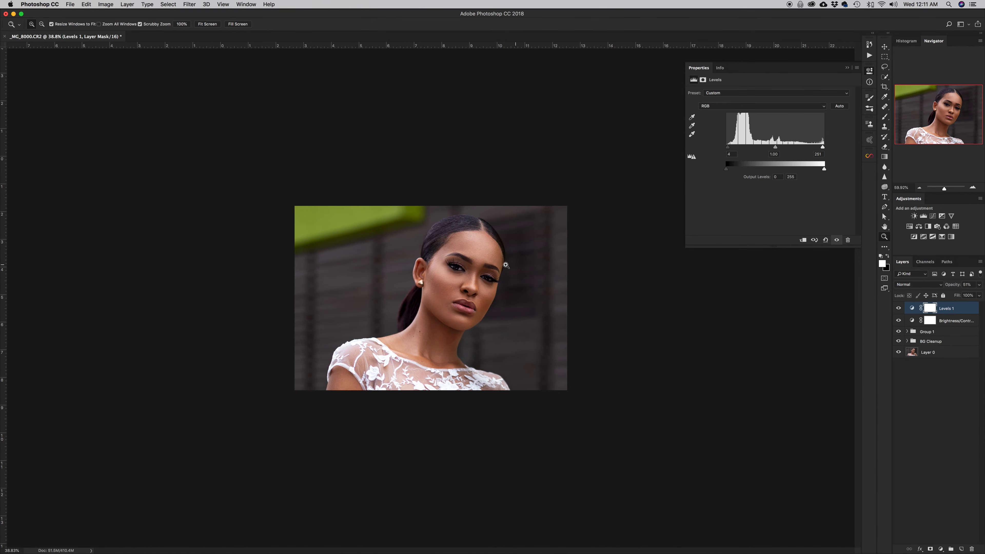
{"action": "left_click_drag", "start_coordinate": [481, 337], "coordinate": [487, 358]}
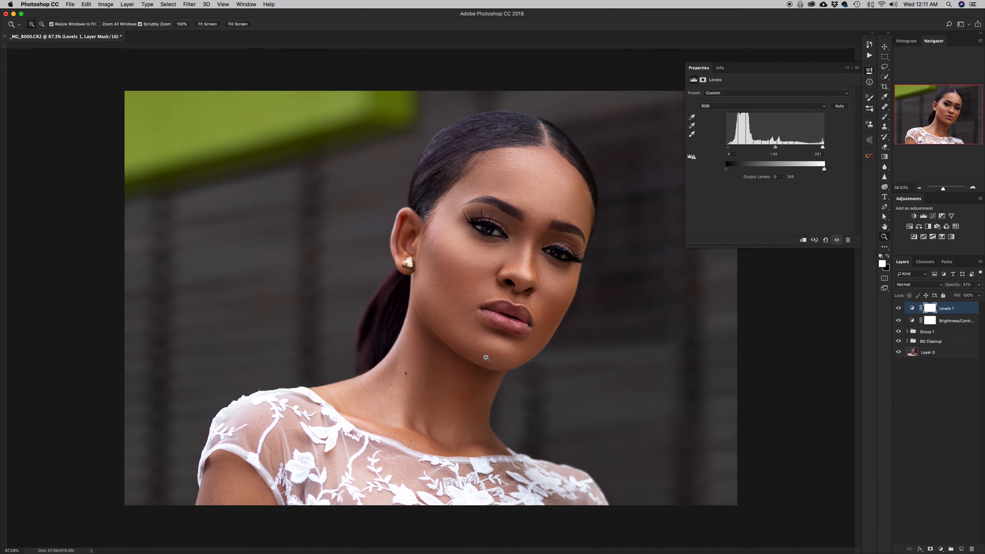
{"action": "left_click_drag", "start_coordinate": [532, 266], "coordinate": [528, 266]}
{"action": "key", "text": "super+r"}
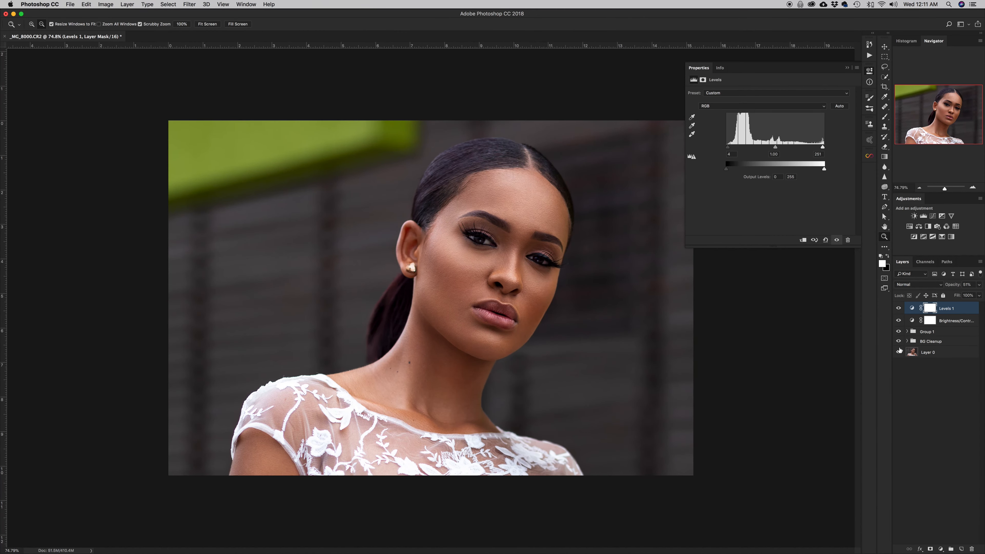
{"action": "left_click", "coordinate": [899, 351], "text": "alt"}
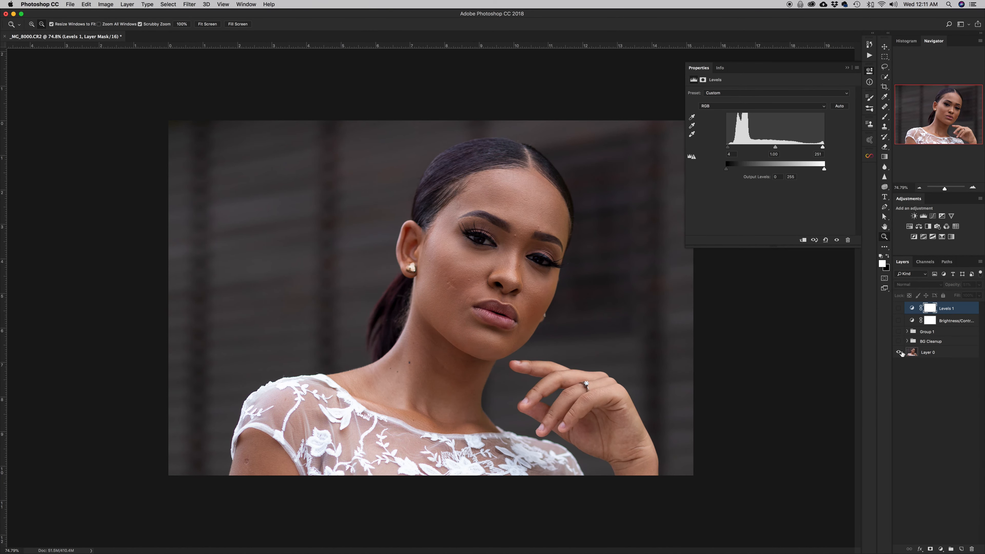
{"action": "left_click", "coordinate": [899, 352], "text": "alt"}
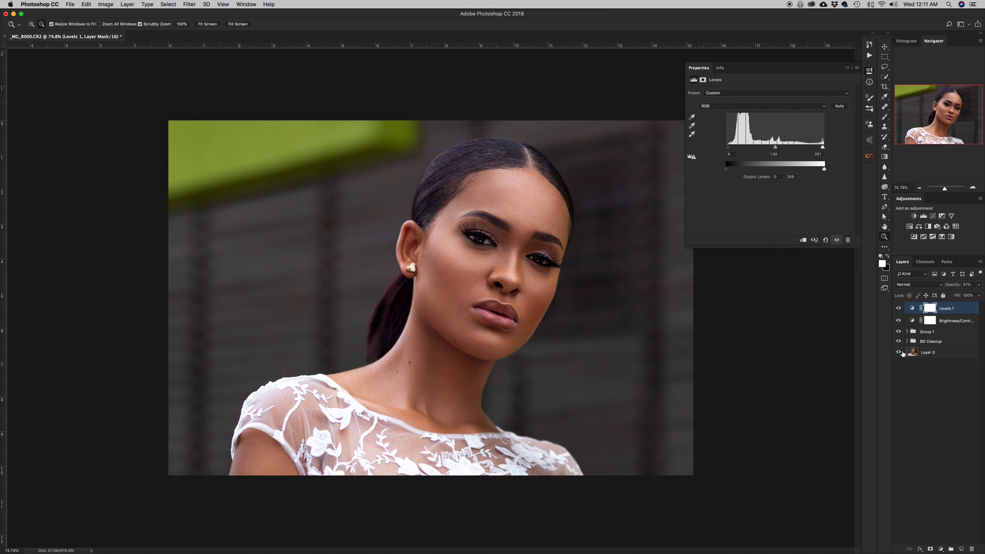